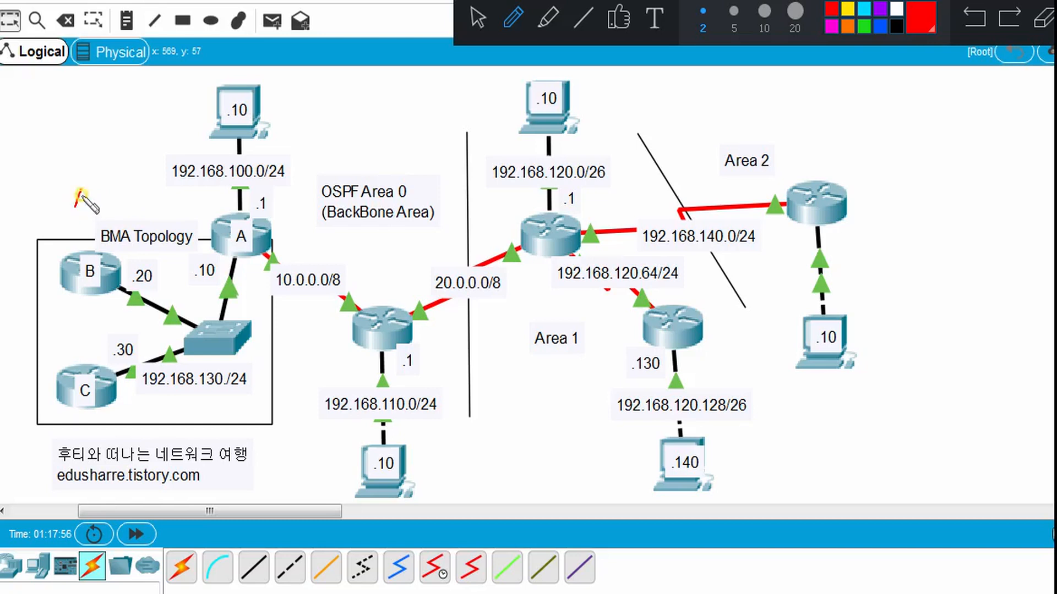
Write "DR / BDR" in red above the BMA Topology box, circle the switch's links and underline "BMA"
mouse_move(87, 197)
mouse_down()
mouse_move(72, 209)
mouse_move(90, 193)
mouse_move(99, 210)
mouse_move(101, 198)
mouse_move(145, 220)
mouse_move(159, 200)
mouse_move(147, 221)
mouse_move(166, 201)
mouse_move(166, 218)
mouse_move(191, 205)
mouse_move(194, 217)
mouse_up()
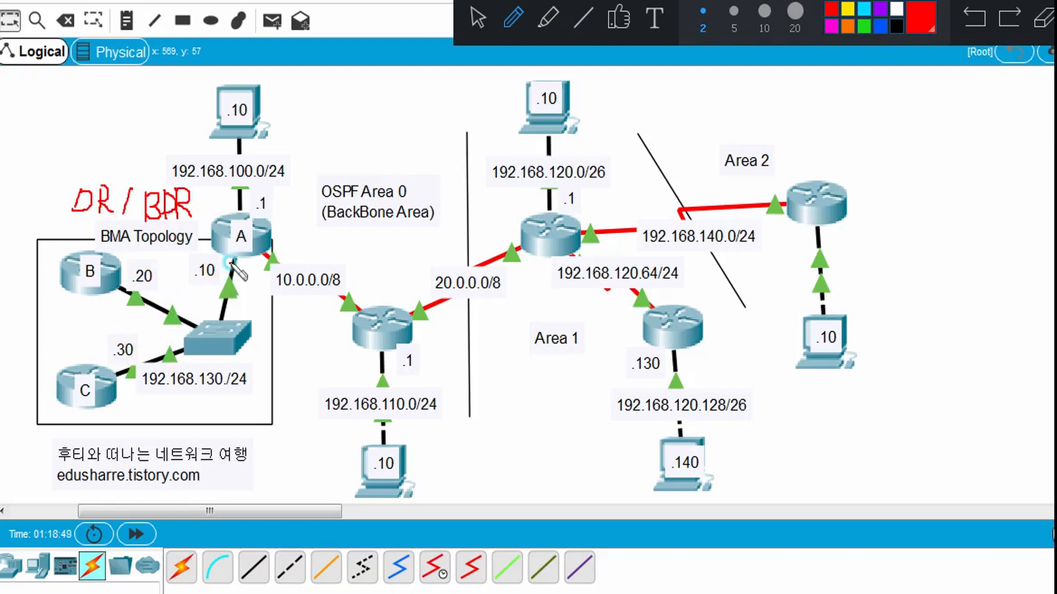
mouse_move(232, 263)
mouse_down()
mouse_move(156, 255)
mouse_move(117, 294)
mouse_move(132, 372)
mouse_move(171, 394)
mouse_move(234, 383)
mouse_move(246, 316)
mouse_move(230, 264)
mouse_up()
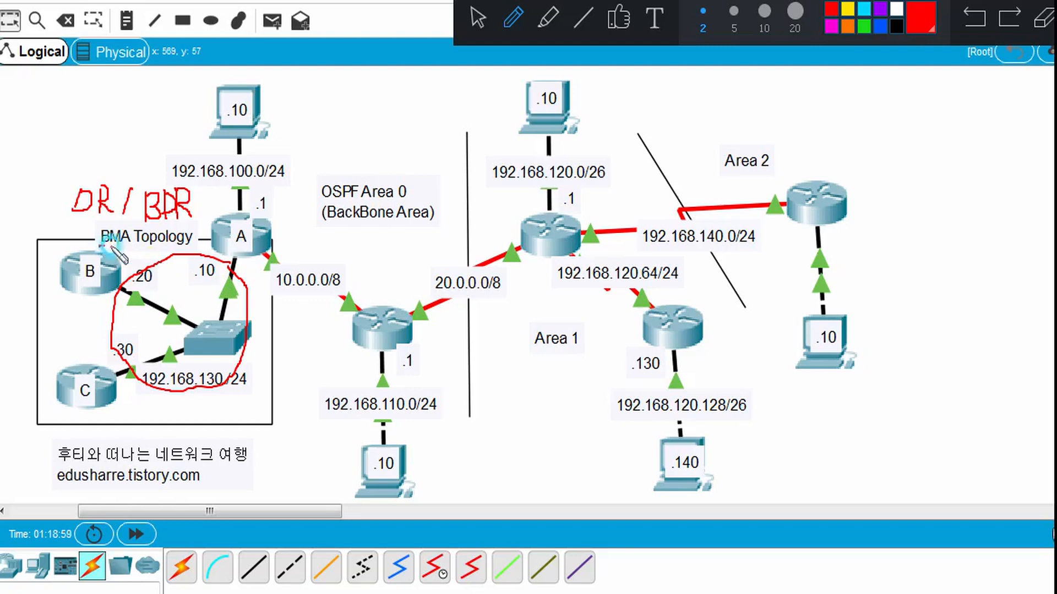
drag(124, 248, 133, 250)
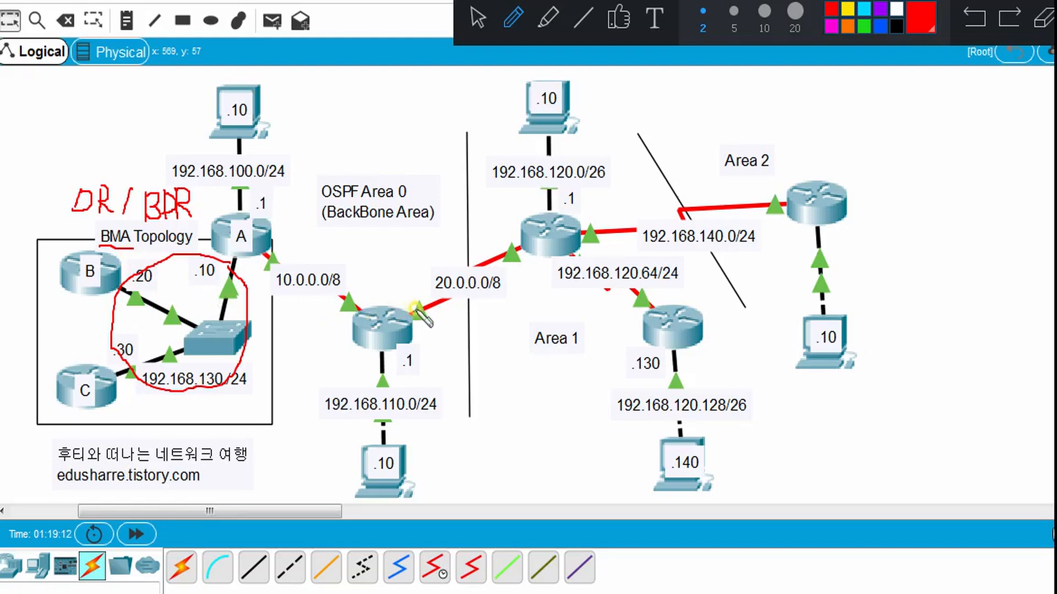
Circle the 20.0.0.0/8 serial link, label it "P-to-P" and write "NonBMA" beyond the Area 2 label
mouse_move(416, 298)
mouse_down()
mouse_move(422, 273)
mouse_move(476, 244)
mouse_move(518, 248)
mouse_move(528, 291)
mouse_move(446, 327)
mouse_move(417, 292)
mouse_up()
mouse_move(447, 328)
mouse_down()
mouse_move(455, 356)
mouse_move(465, 331)
mouse_move(457, 343)
mouse_move(496, 324)
mouse_move(487, 326)
mouse_move(502, 335)
mouse_move(545, 296)
mouse_move(536, 329)
mouse_up()
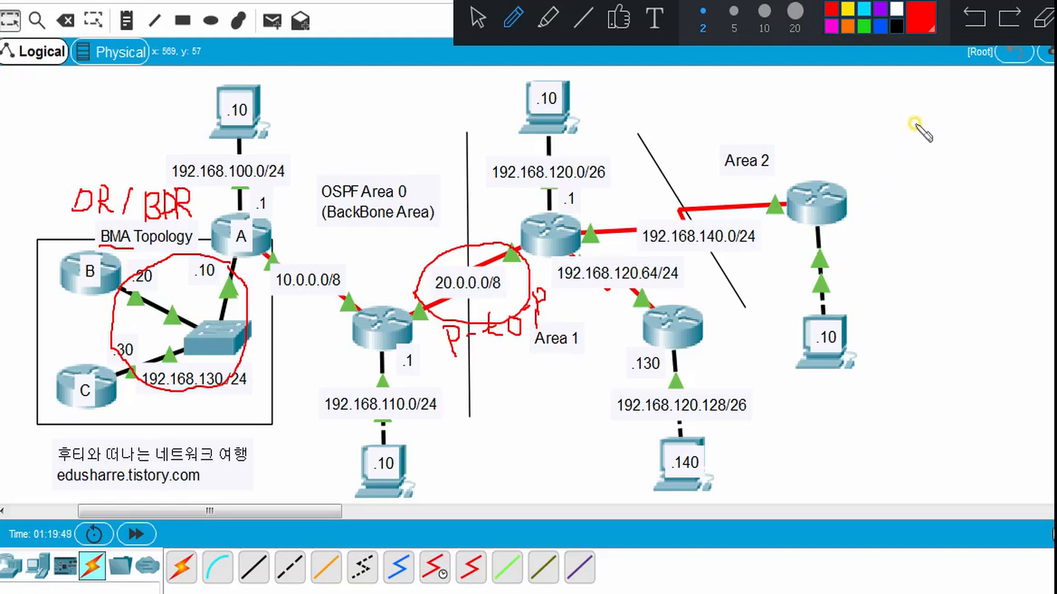
mouse_move(887, 149)
mouse_down()
mouse_move(895, 134)
mouse_move(899, 148)
mouse_move(927, 142)
mouse_move(943, 155)
mouse_move(948, 137)
mouse_move(950, 158)
mouse_move(973, 128)
mouse_move(978, 158)
mouse_move(987, 130)
mouse_move(995, 155)
mouse_move(987, 136)
mouse_up()
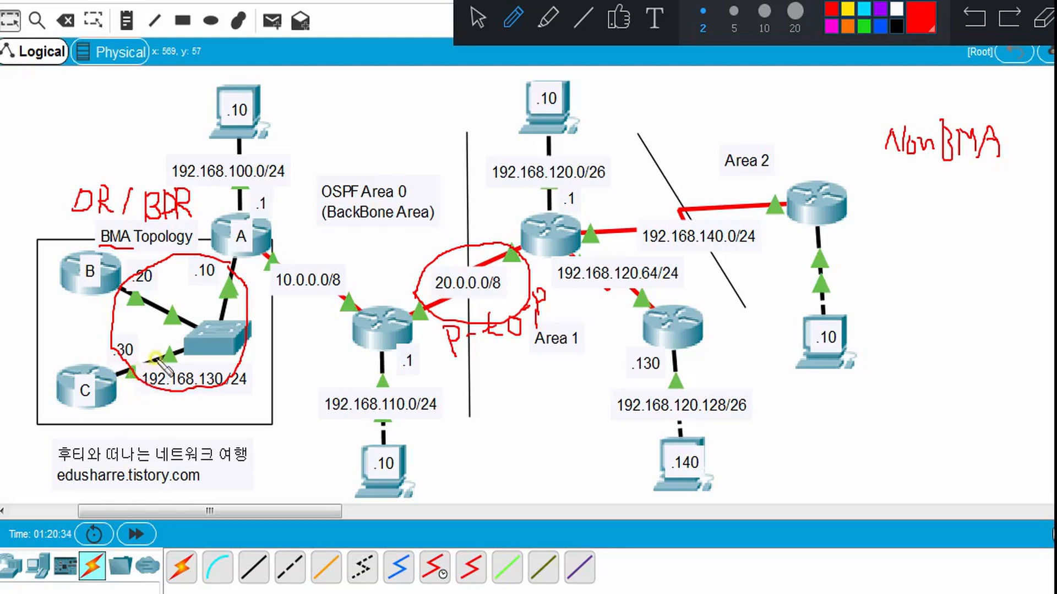
Mark the three router links to the switch with "H" and sketch two extra devices connected to the switch
mouse_move(149, 330)
mouse_down()
mouse_move(148, 352)
mouse_move(159, 342)
mouse_up()
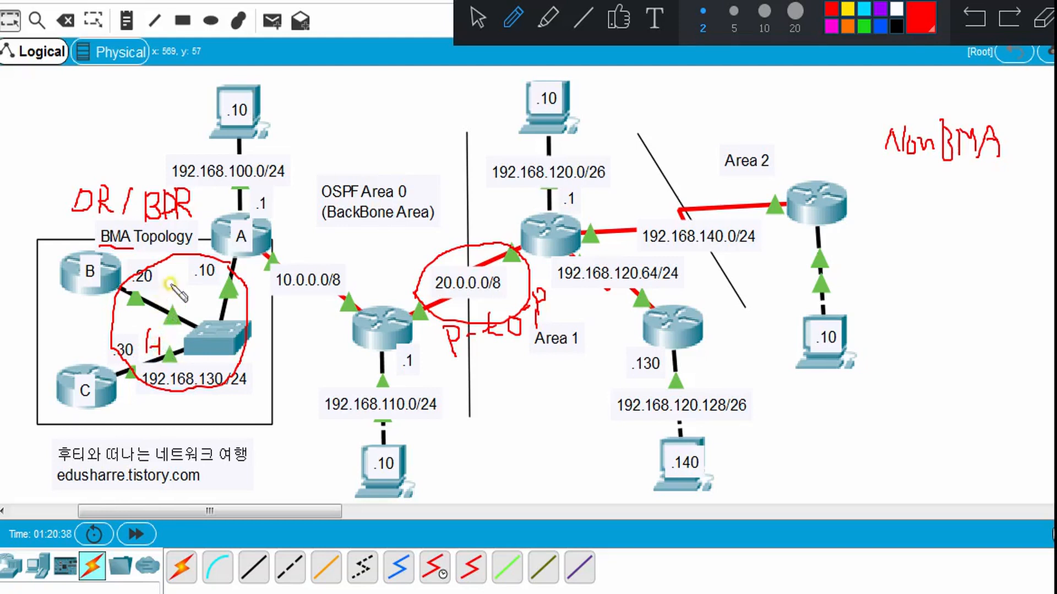
mouse_move(174, 283)
mouse_down()
mouse_move(182, 308)
mouse_move(182, 297)
mouse_move(214, 287)
mouse_move(223, 302)
mouse_up()
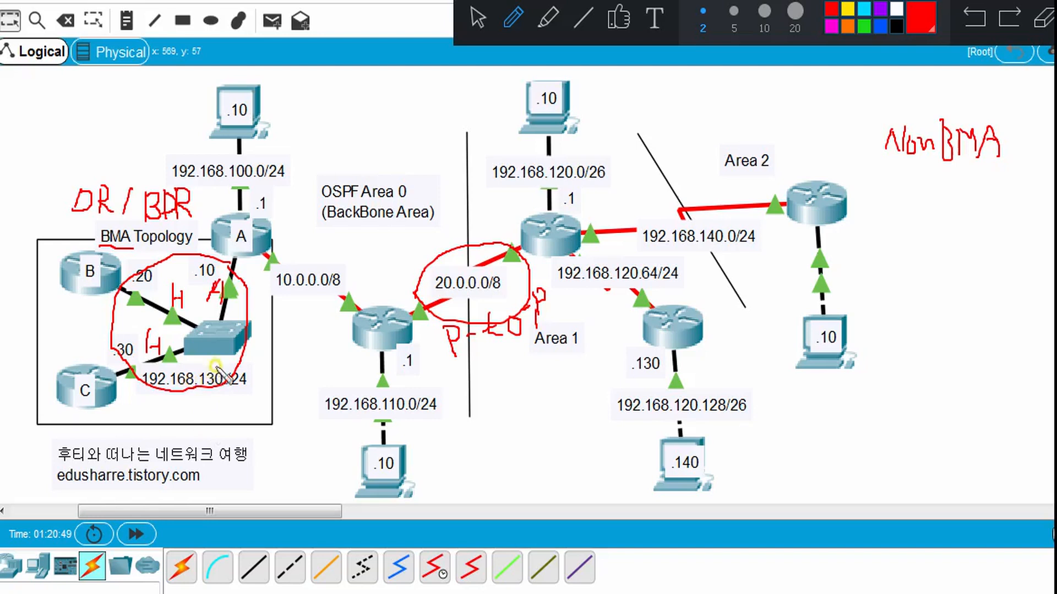
mouse_move(214, 364)
mouse_down()
mouse_move(237, 449)
mouse_move(249, 429)
mouse_move(221, 426)
mouse_up()
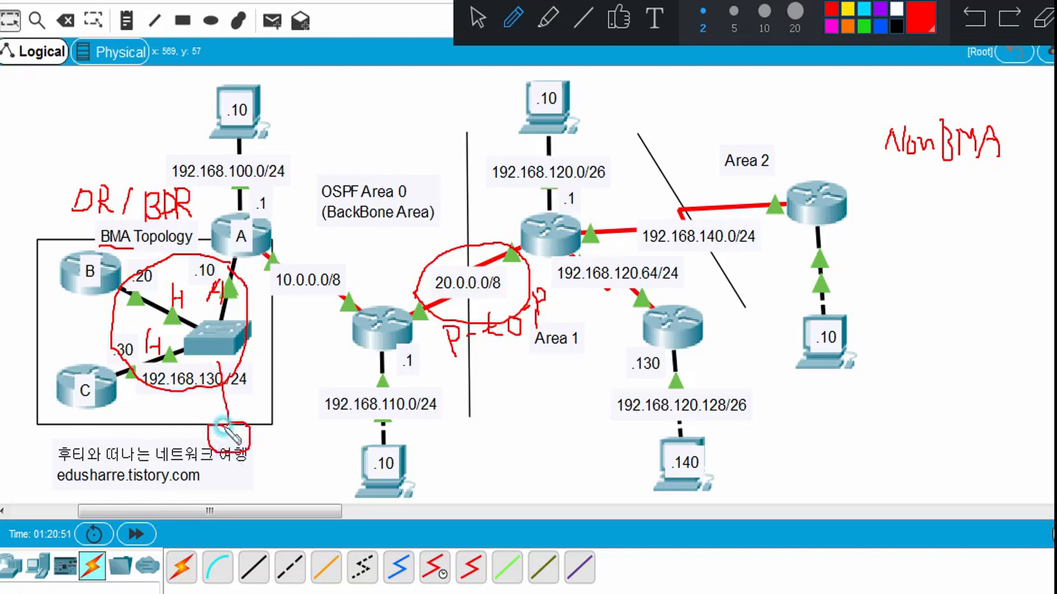
mouse_move(245, 342)
mouse_down()
mouse_move(283, 397)
mouse_move(318, 410)
mouse_move(292, 426)
mouse_move(271, 395)
mouse_up()
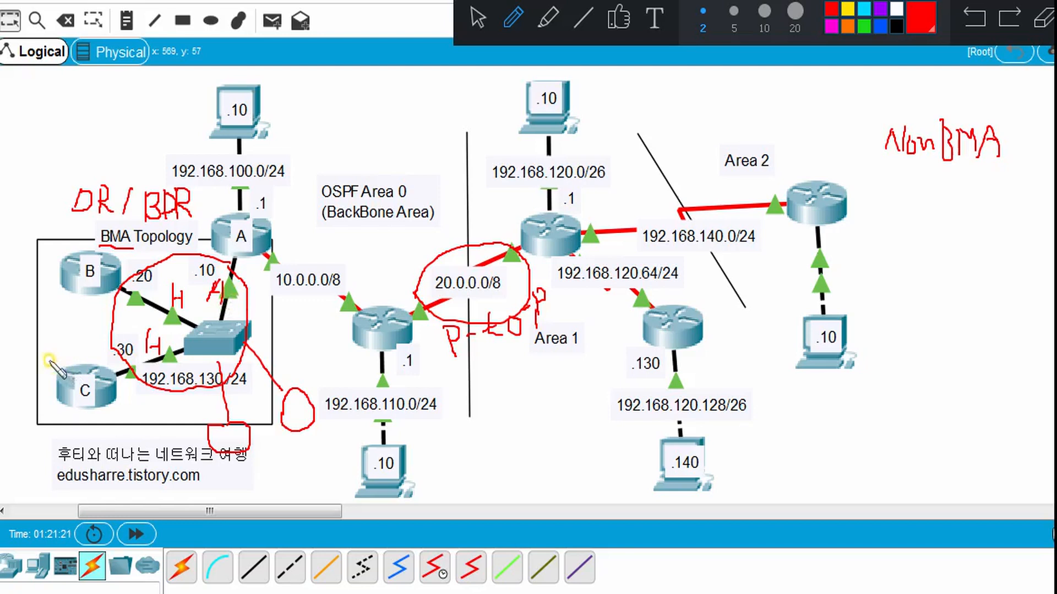
Label router C as "DR" and router B as "BDR" in red handwriting
drag(46, 357, 38, 383)
mouse_move(43, 363)
mouse_down()
mouse_move(58, 379)
mouse_move(34, 384)
mouse_move(62, 392)
mouse_move(75, 357)
mouse_move(65, 369)
mouse_move(82, 385)
mouse_up()
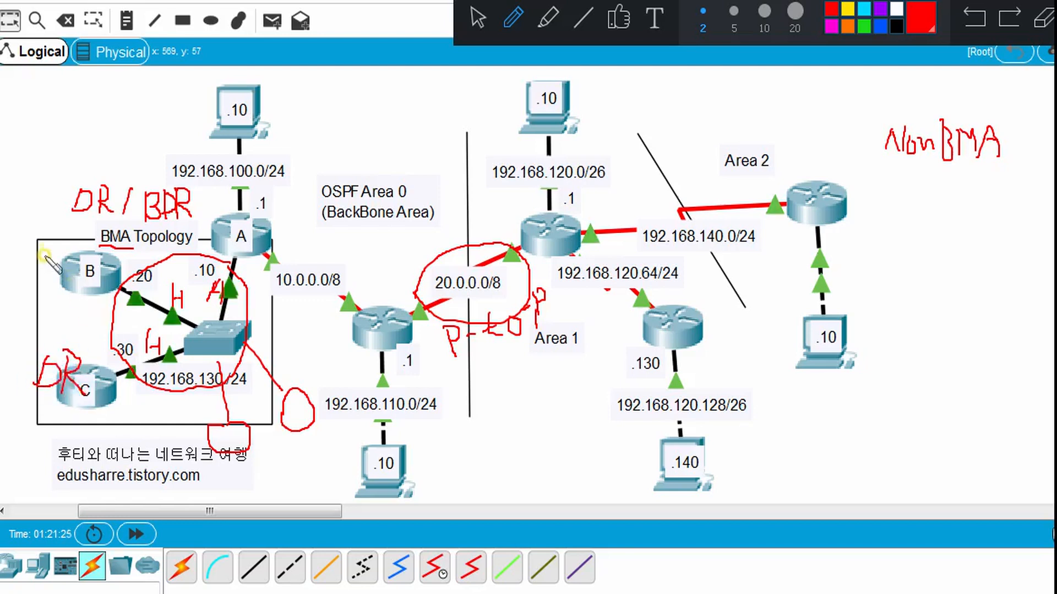
drag(34, 256, 32, 287)
mouse_move(36, 249)
mouse_down()
mouse_move(52, 278)
mouse_move(33, 287)
mouse_up()
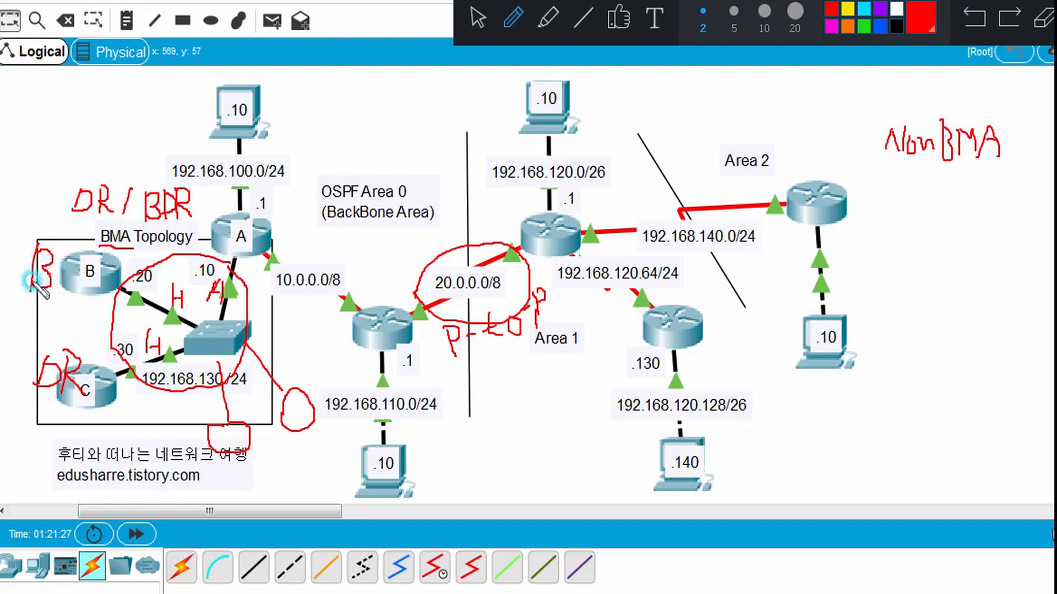
drag(57, 252, 55, 289)
drag(56, 251, 55, 288)
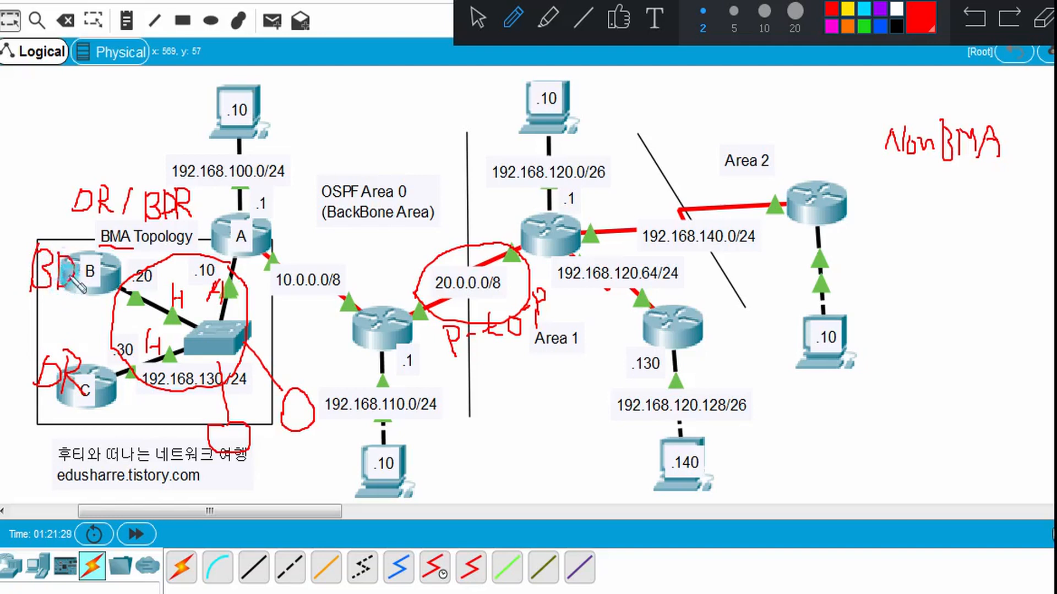
mouse_move(81, 254)
mouse_down()
mouse_move(79, 289)
mouse_move(83, 274)
mouse_move(102, 293)
mouse_up()
click(107, 282)
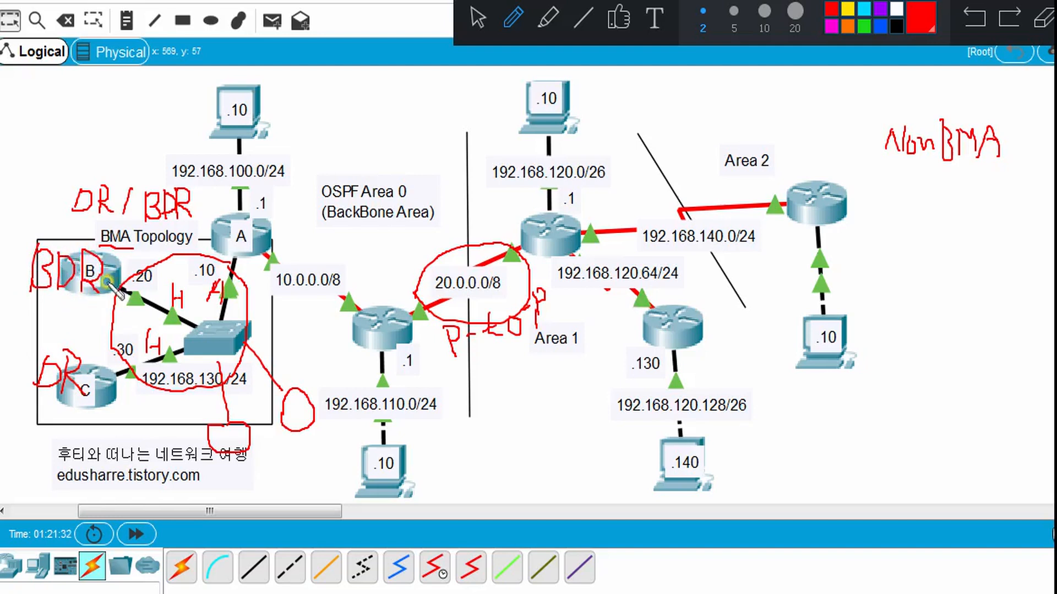
click(139, 350)
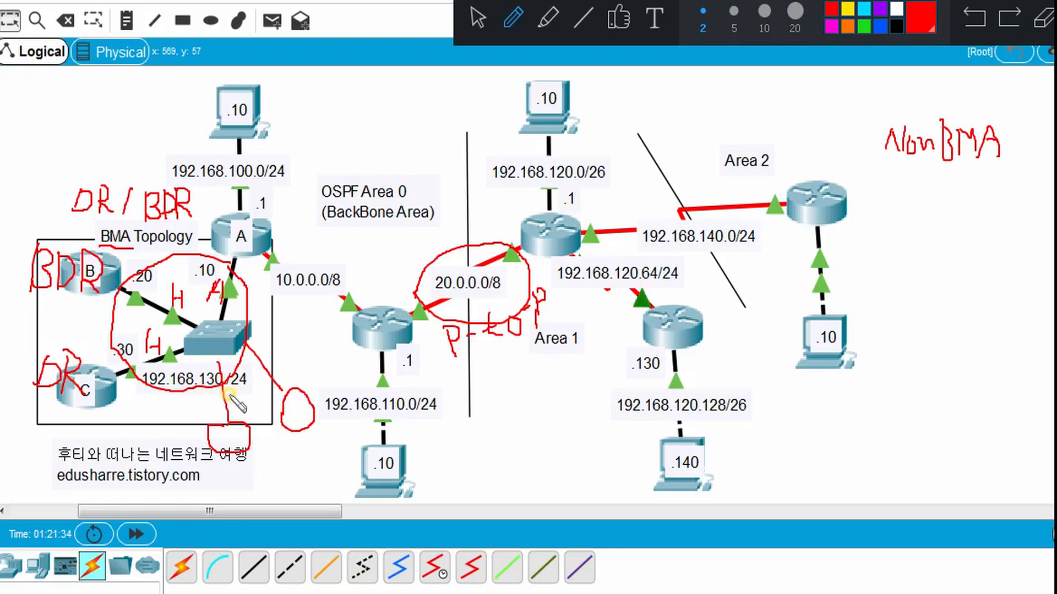
Mark the sketched square device below the switch and draw arrows from it to routers C and B
click(229, 437)
mouse_move(226, 433)
mouse_down()
mouse_move(234, 443)
mouse_move(264, 428)
mouse_up()
click(228, 426)
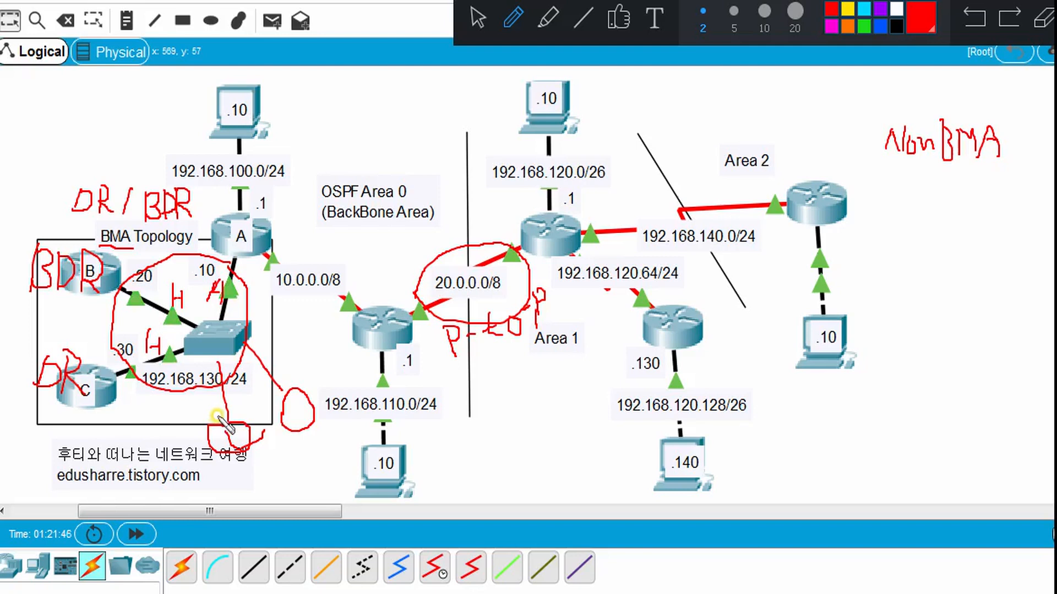
mouse_move(218, 417)
mouse_down()
mouse_move(144, 399)
mouse_move(115, 406)
mouse_move(142, 392)
mouse_up()
mouse_move(221, 418)
mouse_down()
mouse_move(187, 367)
mouse_move(94, 304)
mouse_move(111, 309)
mouse_up()
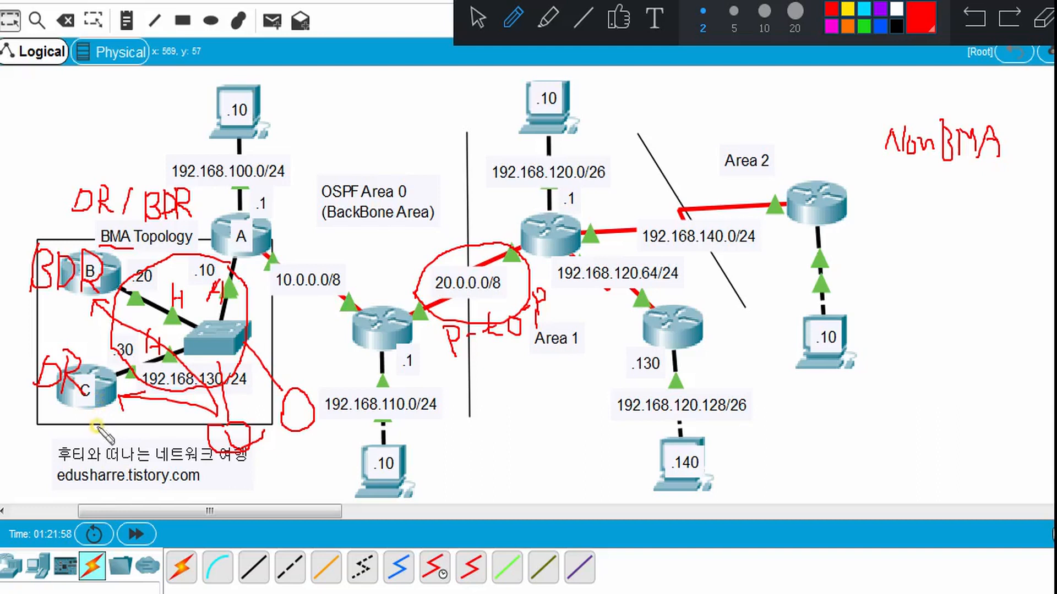
Box router C, mark router A's serial side, and draw update arrows from router C to router A and the sketched square device
mouse_move(96, 426)
mouse_down()
mouse_move(78, 419)
mouse_move(109, 388)
mouse_move(114, 421)
mouse_move(96, 426)
mouse_up()
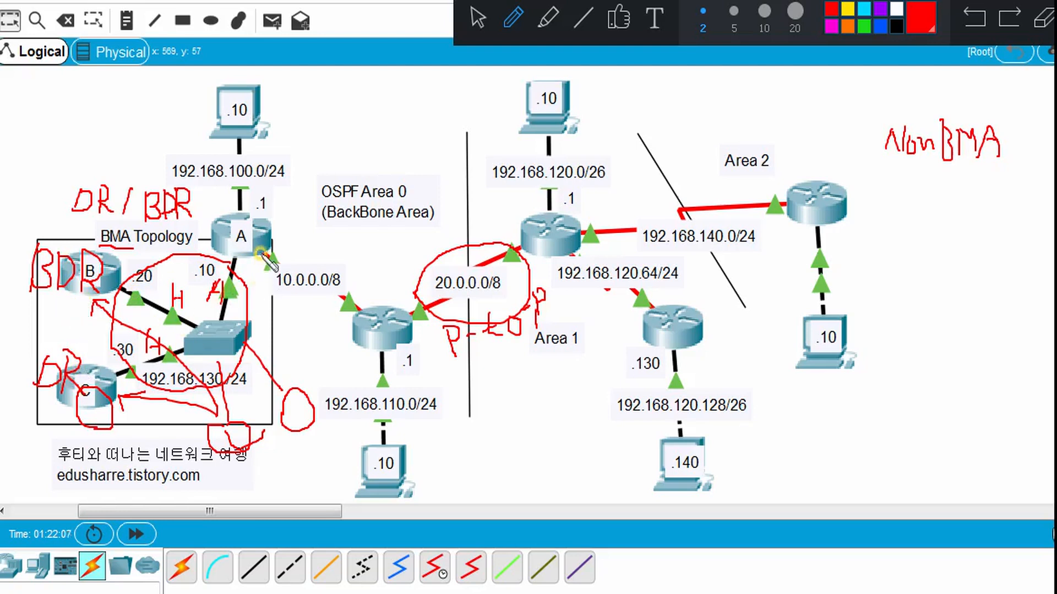
drag(268, 243, 284, 244)
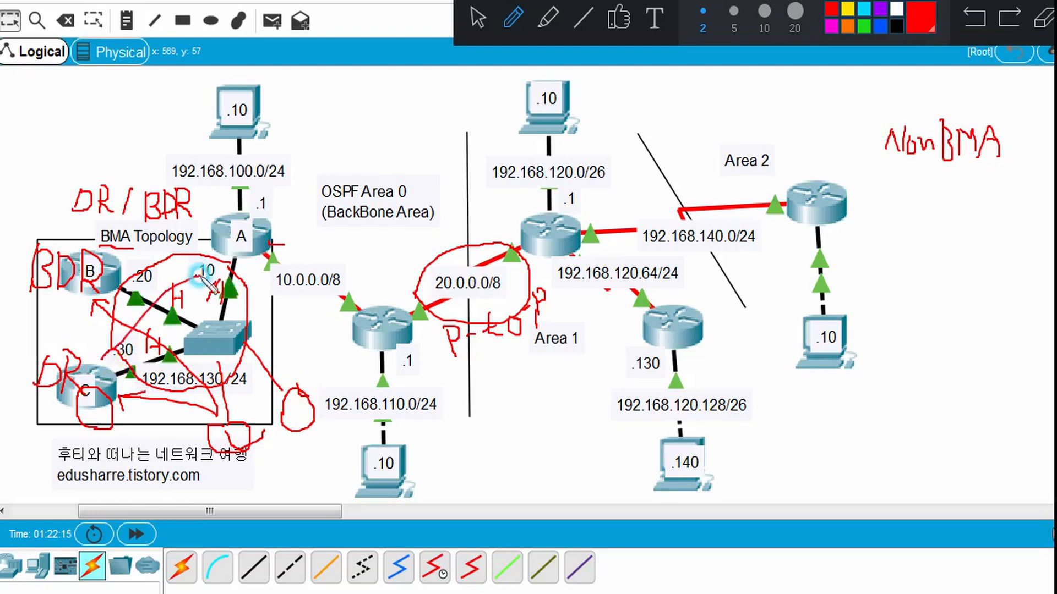
drag(193, 264, 196, 278)
mouse_move(117, 372)
mouse_down()
mouse_move(205, 405)
mouse_move(252, 408)
mouse_move(230, 424)
mouse_up()
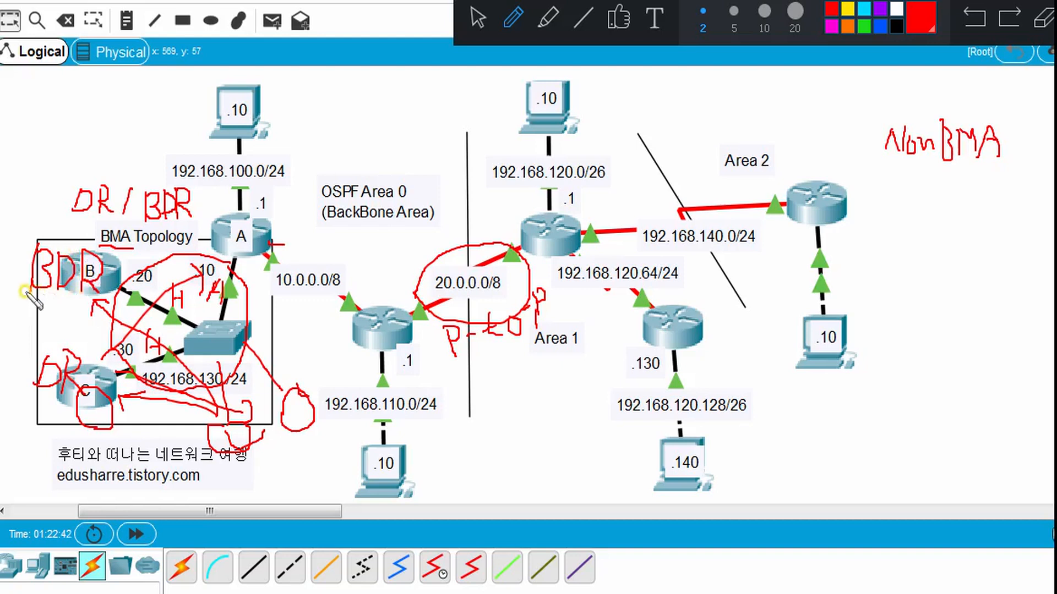
Underline the "BDR" label on router B, draw an arrow up from it to "DR", and add a second arrow to "BDR"
drag(24, 291, 48, 298)
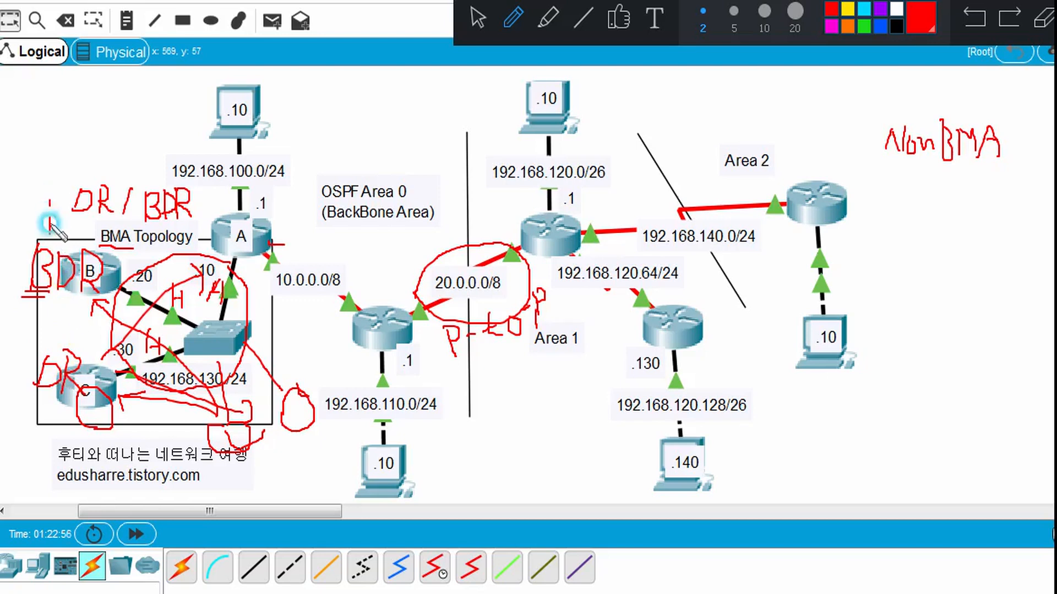
drag(49, 219, 50, 234)
mouse_move(56, 213)
mouse_down()
mouse_move(56, 229)
mouse_move(52, 193)
mouse_move(34, 211)
mouse_up()
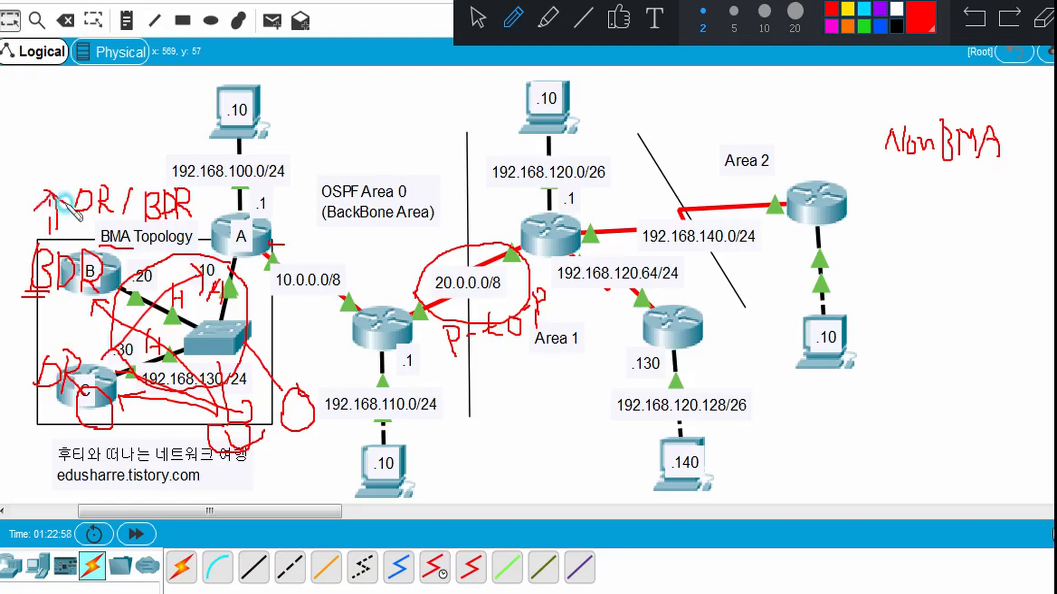
drag(29, 155, 29, 193)
mouse_move(29, 155)
mouse_down()
mouse_move(45, 193)
mouse_move(57, 165)
mouse_move(44, 176)
mouse_up()
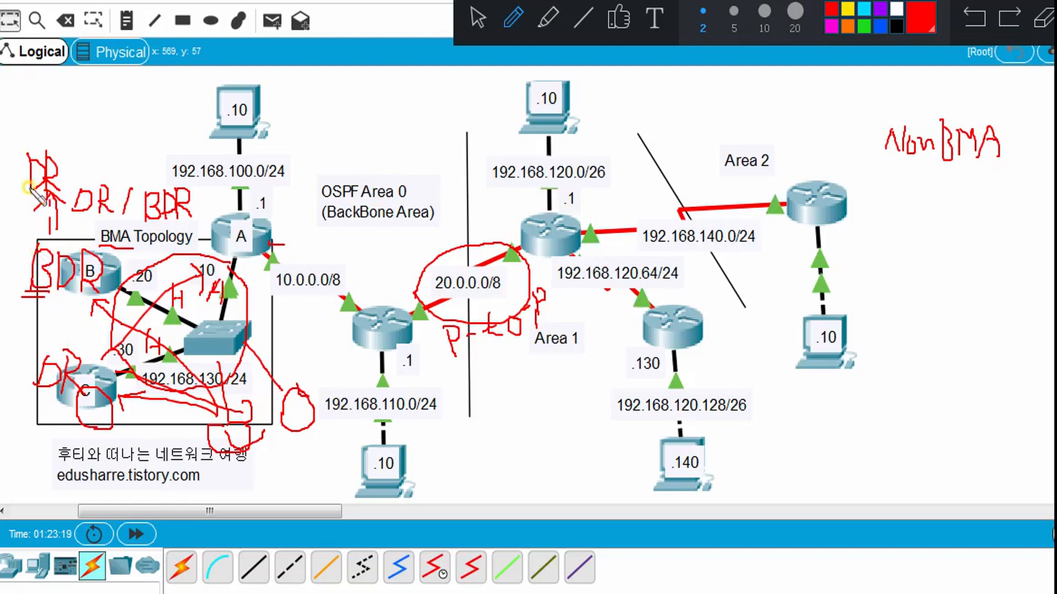
mouse_move(57, 146)
mouse_down()
mouse_move(86, 133)
mouse_move(74, 126)
mouse_move(88, 137)
mouse_move(96, 119)
mouse_move(100, 152)
mouse_move(117, 132)
mouse_move(105, 153)
mouse_move(114, 113)
mouse_move(120, 150)
mouse_move(122, 120)
mouse_move(126, 148)
mouse_move(135, 122)
mouse_move(142, 148)
mouse_up()
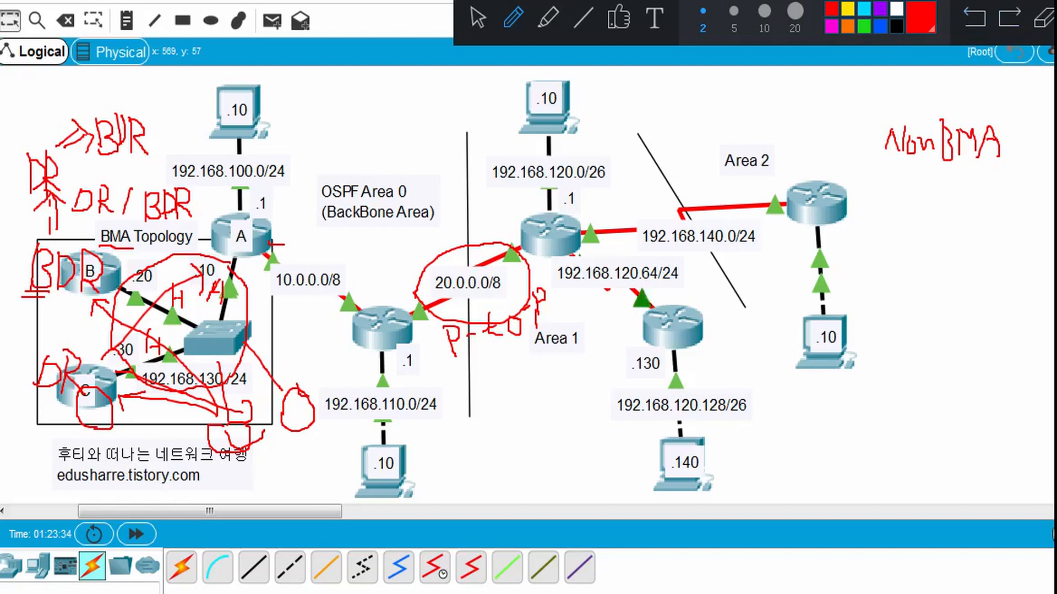
Clear all annotations and write the heading "R-ID" with "1. 지정" beneath it above the BMA Topology box
click(1043, 20)
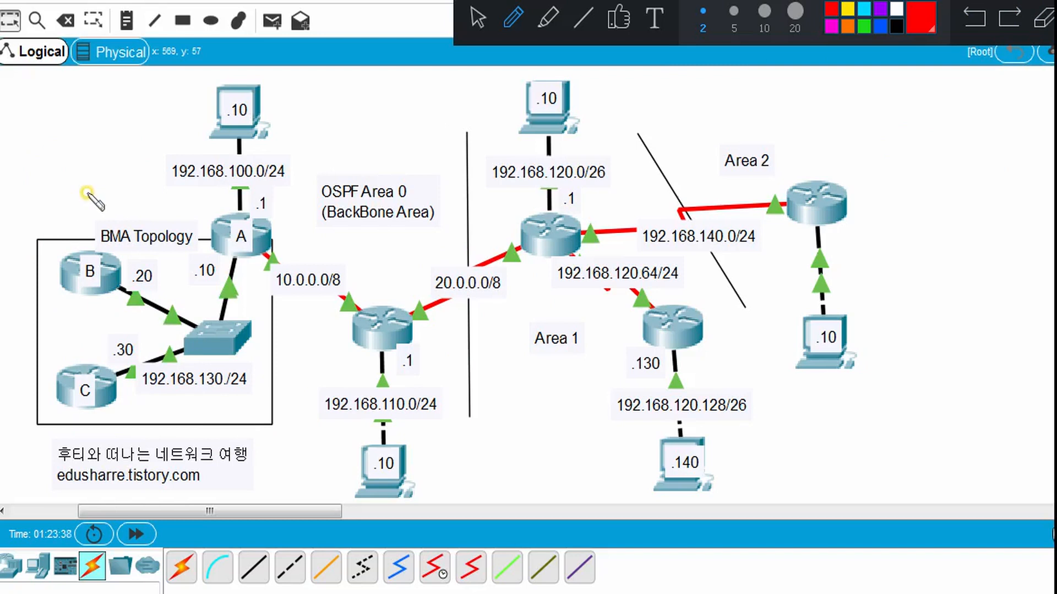
mouse_move(37, 105)
mouse_down()
mouse_move(39, 76)
mouse_move(53, 103)
mouse_move(80, 82)
mouse_move(76, 104)
mouse_move(91, 105)
mouse_up()
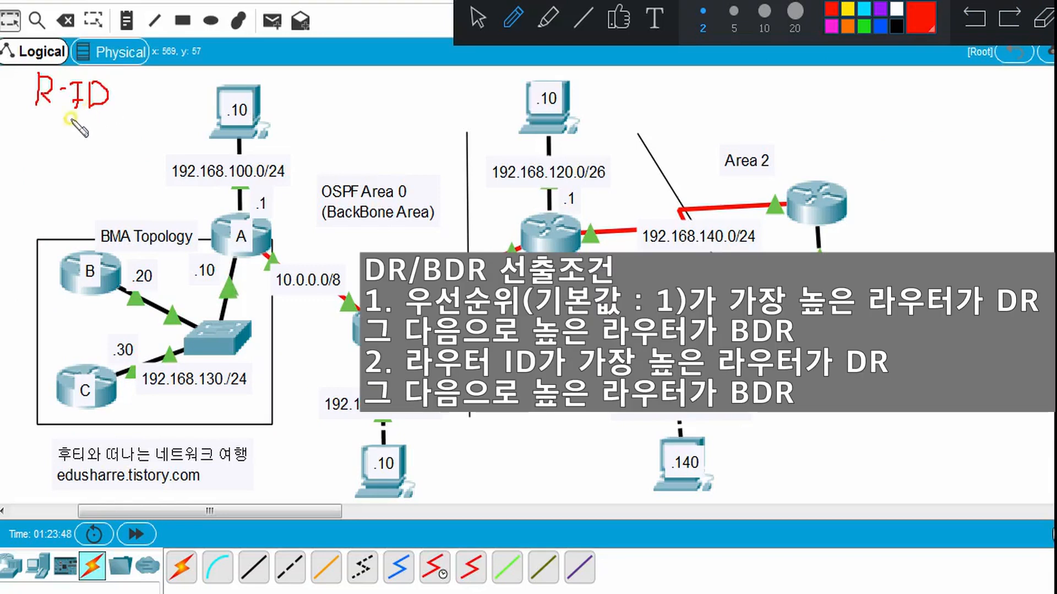
mouse_move(15, 114)
mouse_down()
mouse_move(14, 137)
mouse_move(60, 138)
mouse_move(78, 114)
mouse_move(65, 133)
mouse_move(91, 116)
mouse_move(89, 132)
mouse_up()
click(20, 134)
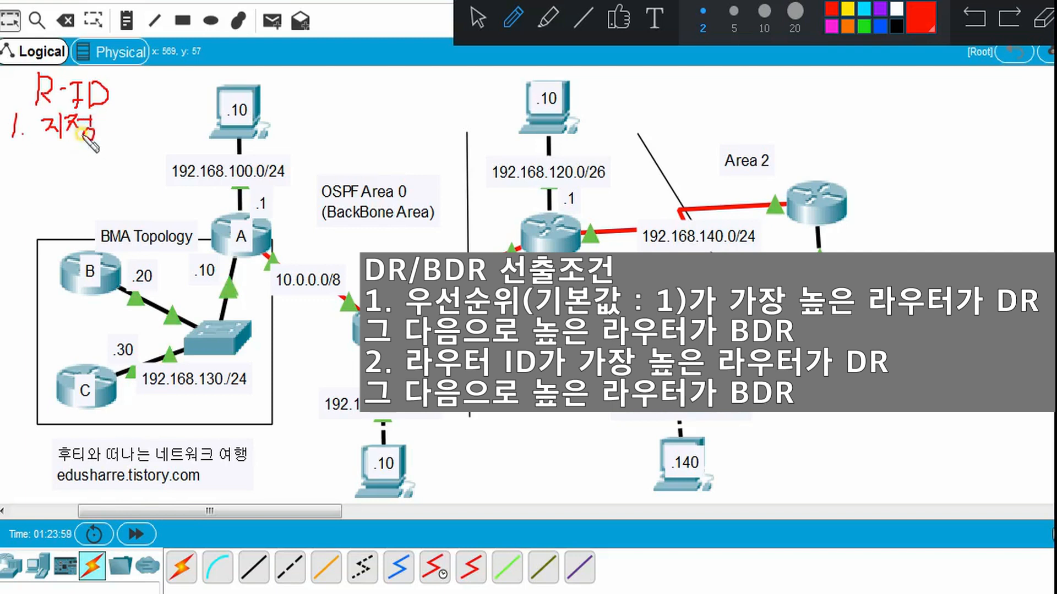
Add "2. L-P ↑" and "3. A-I ↑" to the R-ID list and draw an up arrow beside the BMA Topology box
mouse_move(11, 147)
mouse_down()
mouse_move(24, 163)
mouse_move(61, 162)
mouse_up()
click(29, 161)
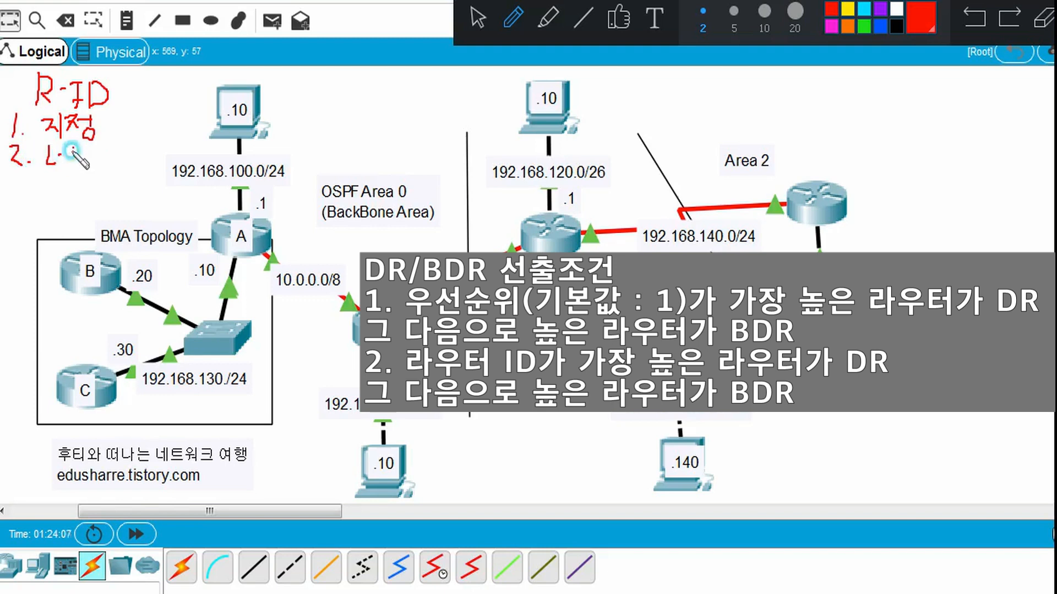
mouse_move(71, 146)
mouse_down()
mouse_move(70, 175)
mouse_move(73, 152)
mouse_move(101, 156)
mouse_up()
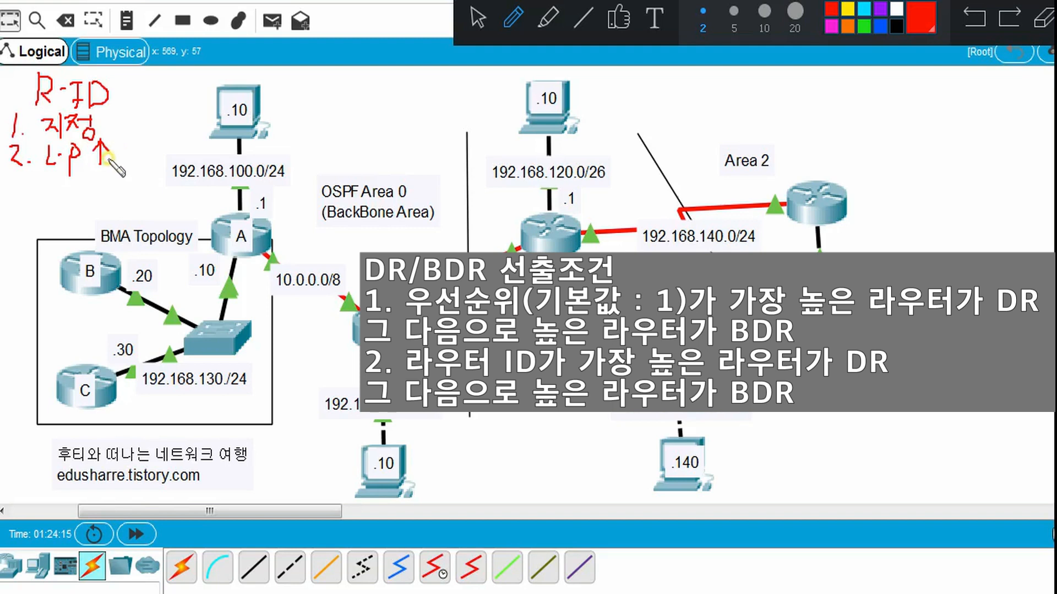
mouse_move(12, 178)
mouse_down()
mouse_move(22, 190)
mouse_move(12, 196)
mouse_move(51, 197)
mouse_move(79, 176)
mouse_move(74, 196)
mouse_move(80, 189)
mouse_up()
click(28, 194)
click(61, 192)
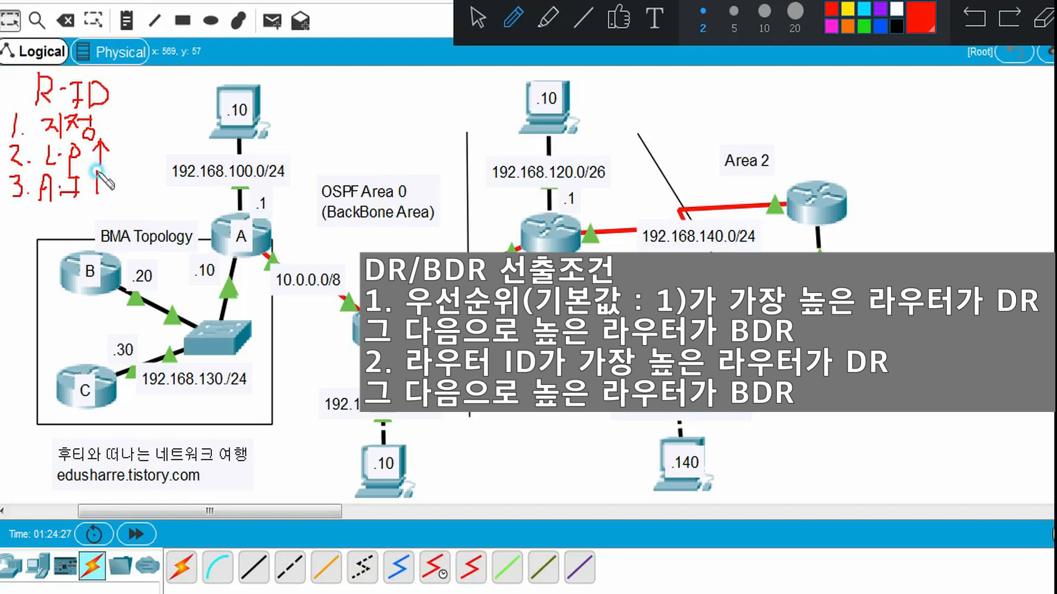
mouse_move(98, 198)
mouse_down()
mouse_move(97, 172)
mouse_move(105, 177)
mouse_up()
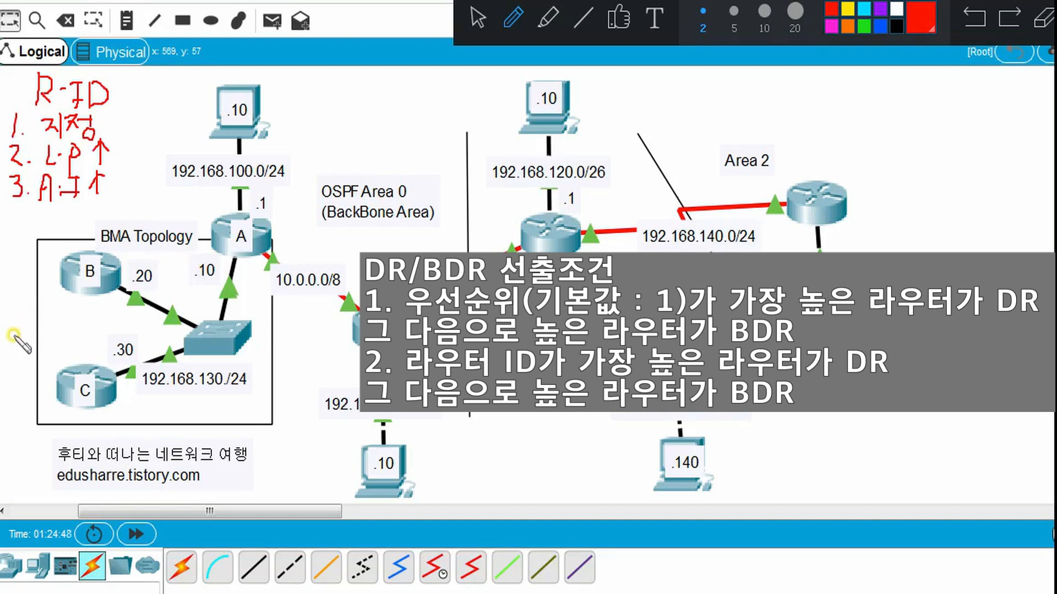
mouse_move(13, 335)
mouse_down()
mouse_move(8, 293)
mouse_move(30, 303)
mouse_up()
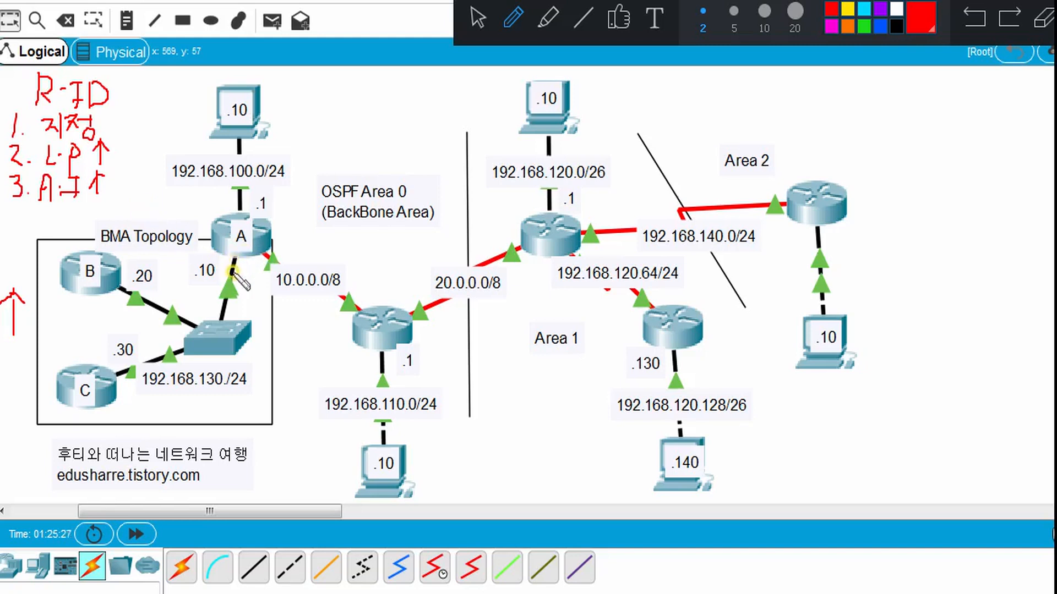
Circle router A's three interfaces, underline its .10 address and draw an arrow from router A to that address
mouse_move(232, 272)
mouse_down()
mouse_move(221, 270)
mouse_move(226, 277)
mouse_move(258, 256)
mouse_move(275, 263)
mouse_up()
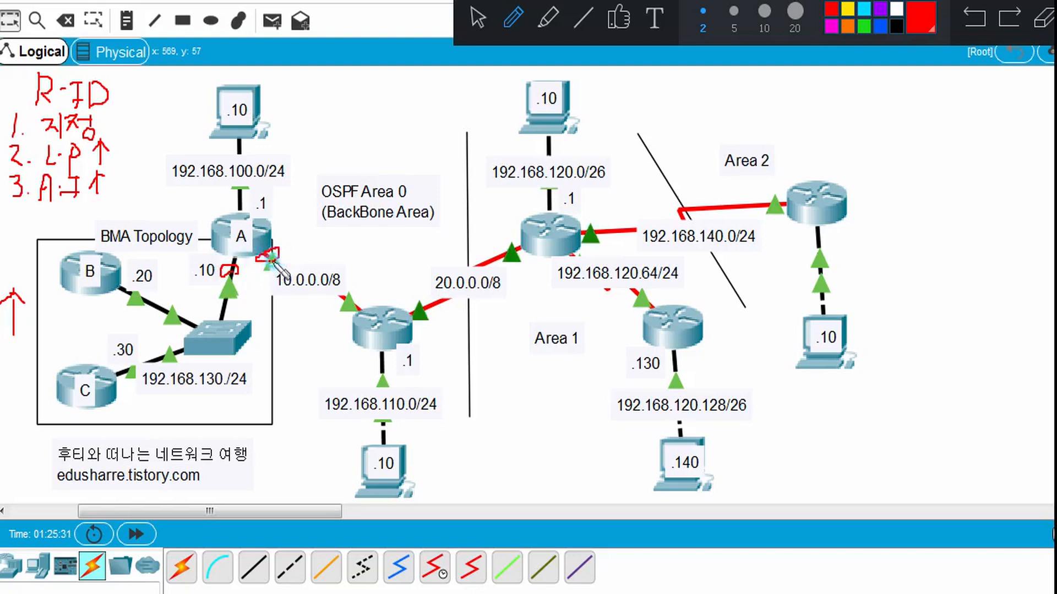
drag(243, 191, 243, 214)
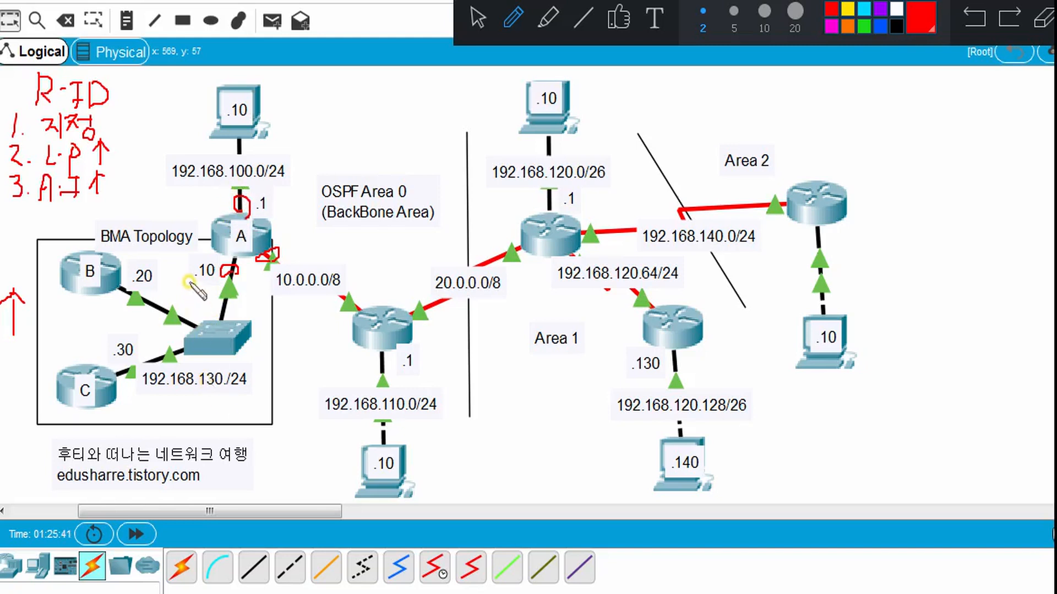
drag(189, 281, 214, 284)
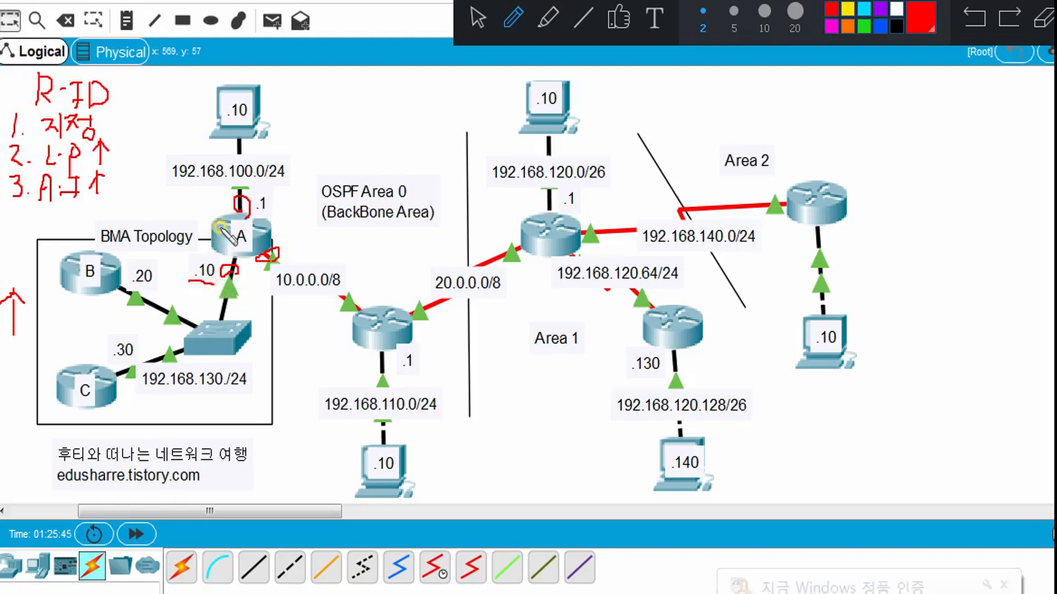
drag(217, 225, 208, 243)
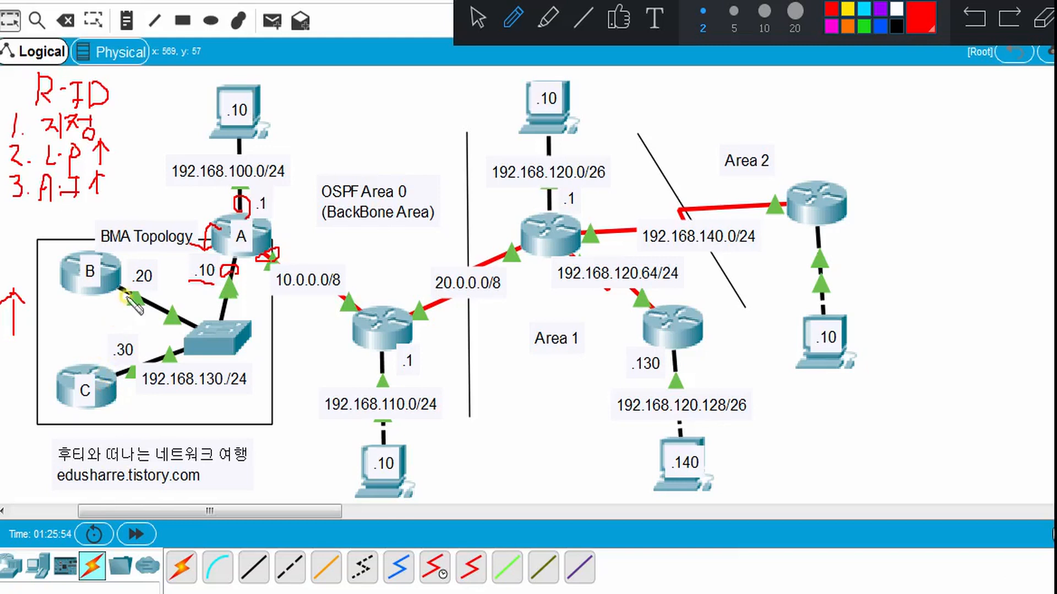
Circle the switch-facing interfaces of routers B and C in the BMA Topology box
mouse_move(129, 285)
mouse_down()
mouse_move(124, 275)
mouse_move(131, 297)
mouse_up()
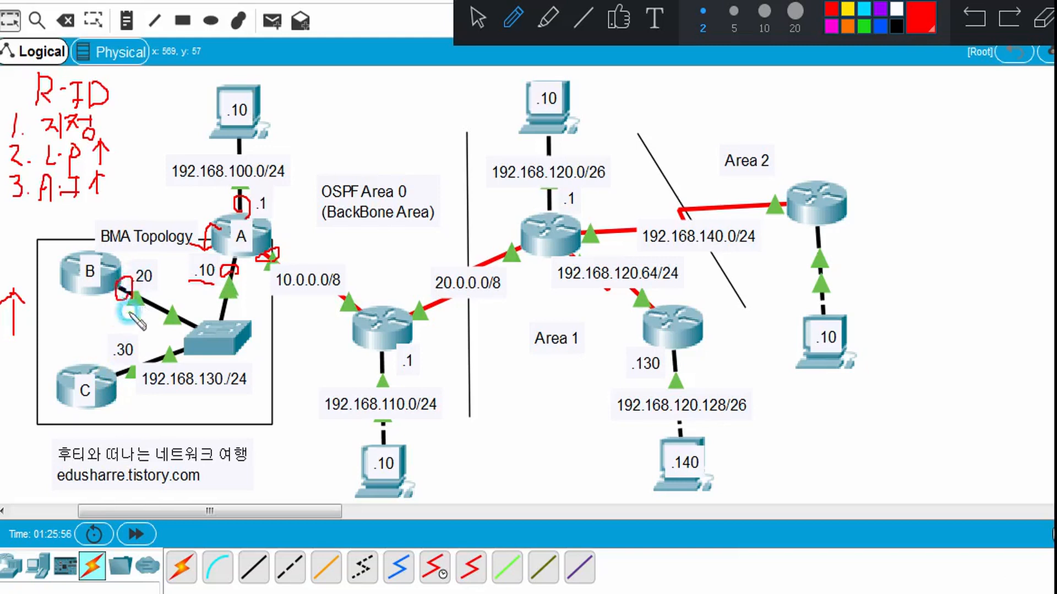
mouse_move(120, 374)
mouse_down()
mouse_move(112, 369)
mouse_move(132, 369)
mouse_move(130, 382)
mouse_move(118, 366)
mouse_up()
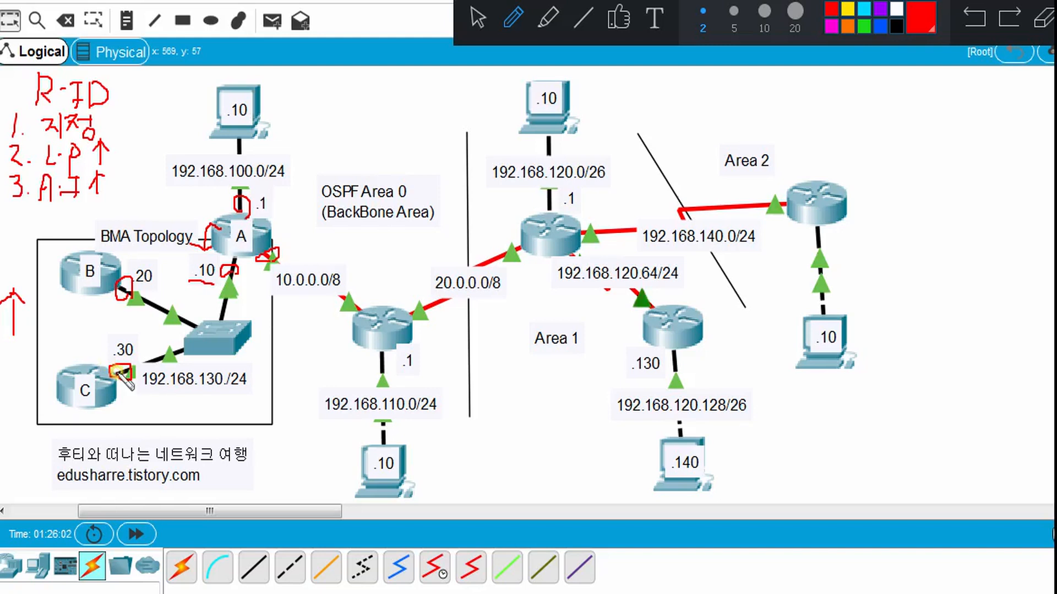
drag(122, 293, 135, 294)
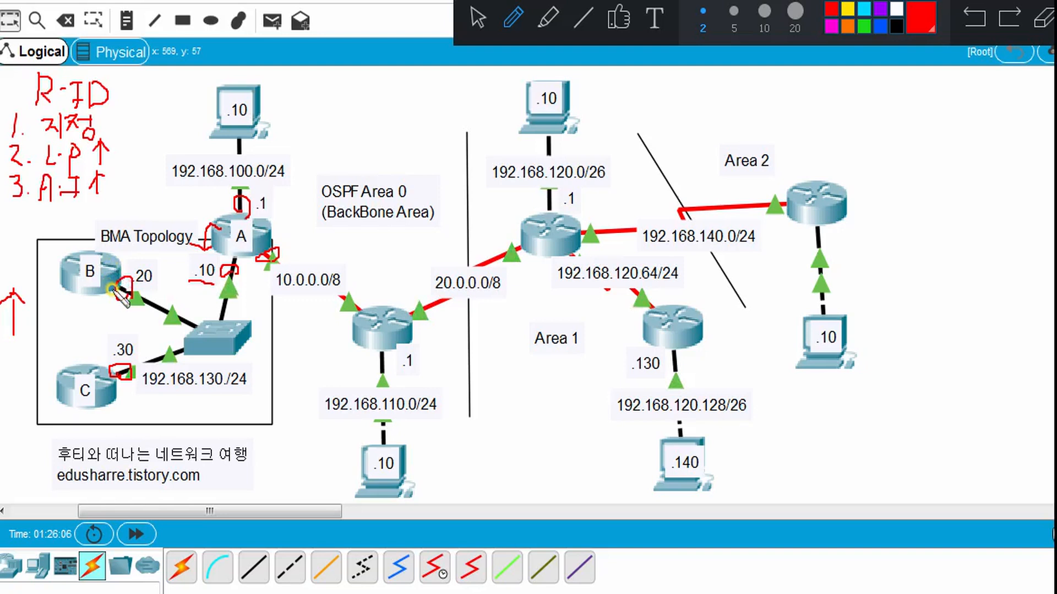
mouse_move(112, 289)
mouse_down()
mouse_move(118, 300)
mouse_move(124, 280)
mouse_up()
Label router C "DR" and router B "BDR", and underline router C
mouse_move(46, 353)
mouse_down()
mouse_move(44, 378)
mouse_move(47, 354)
mouse_move(55, 368)
mouse_move(45, 385)
mouse_move(52, 368)
mouse_move(57, 385)
mouse_move(61, 355)
mouse_move(70, 363)
mouse_move(60, 367)
mouse_up()
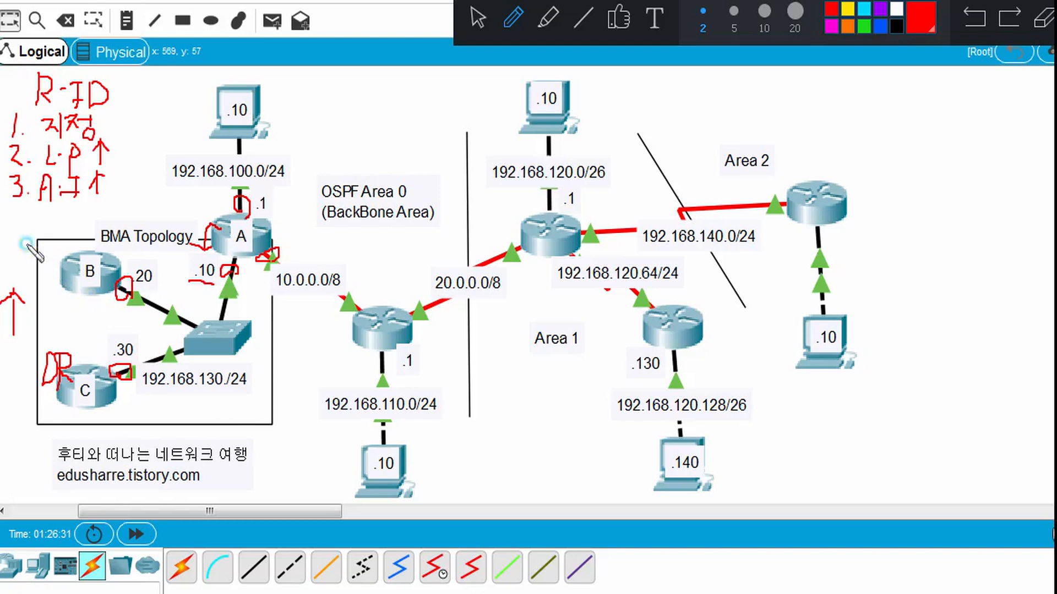
mouse_move(26, 245)
mouse_down()
mouse_move(22, 269)
mouse_move(34, 251)
mouse_move(26, 259)
mouse_move(40, 273)
mouse_move(53, 255)
mouse_move(40, 275)
mouse_move(67, 254)
mouse_move(55, 263)
mouse_move(72, 265)
mouse_up()
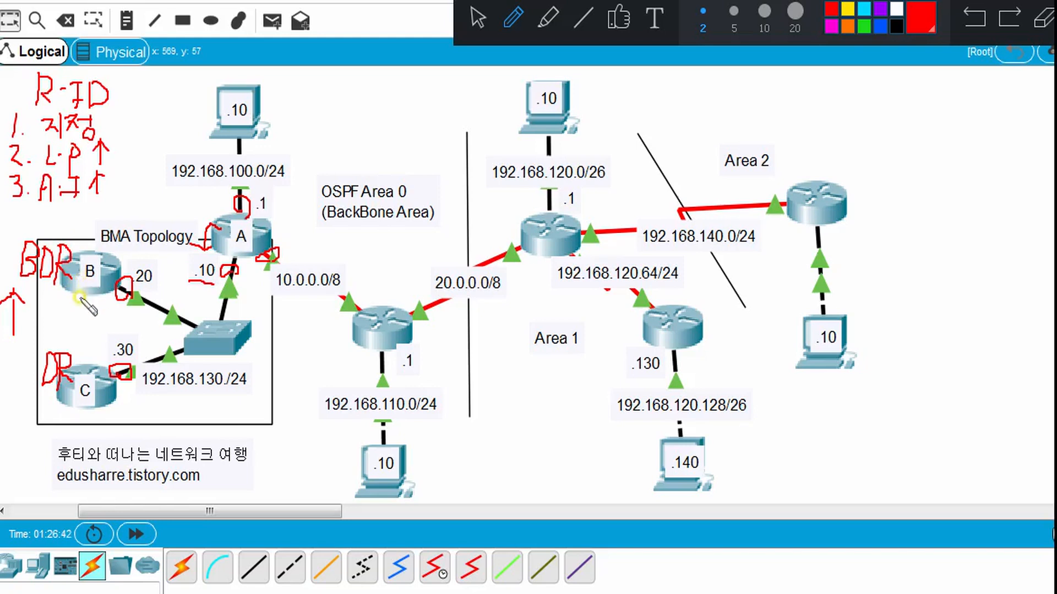
click(112, 408)
drag(112, 408, 57, 407)
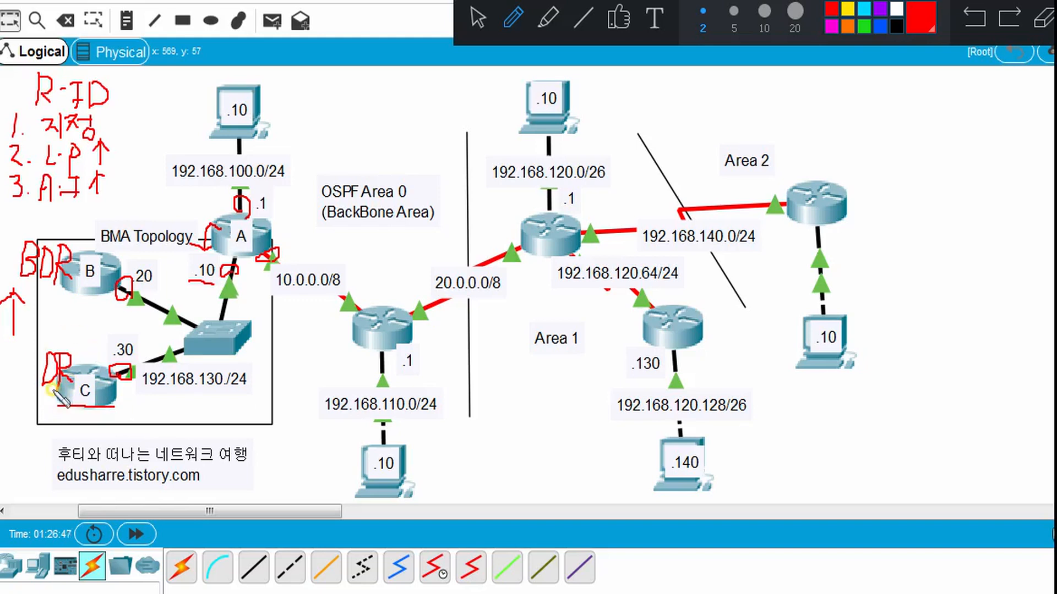
Open router C's CLI, enter privileged mode and display its OSPF interface details with "sh ip ospf int fa0/0"
click(479, 17)
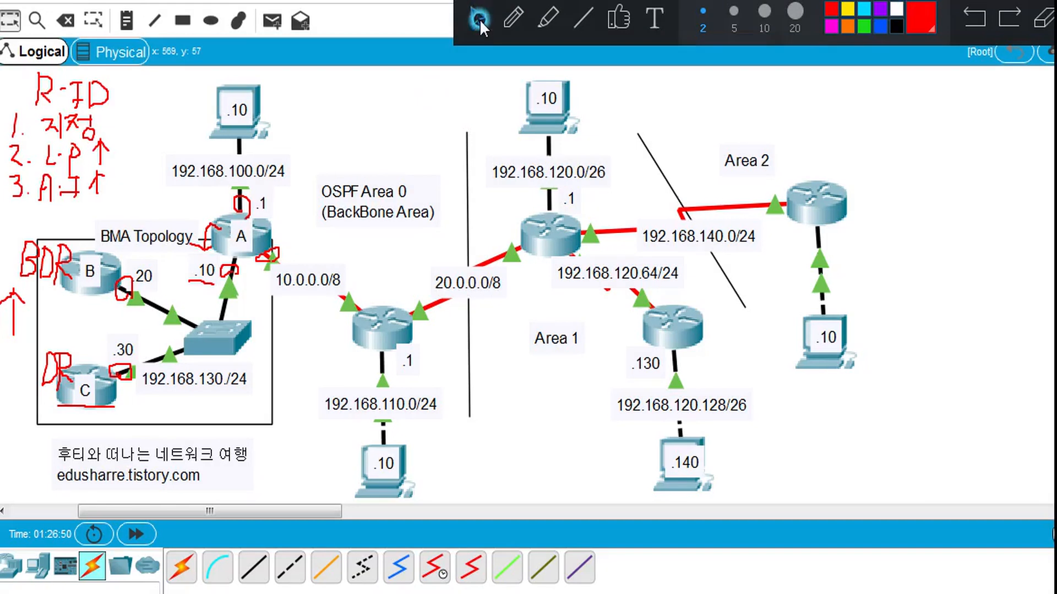
click(110, 392)
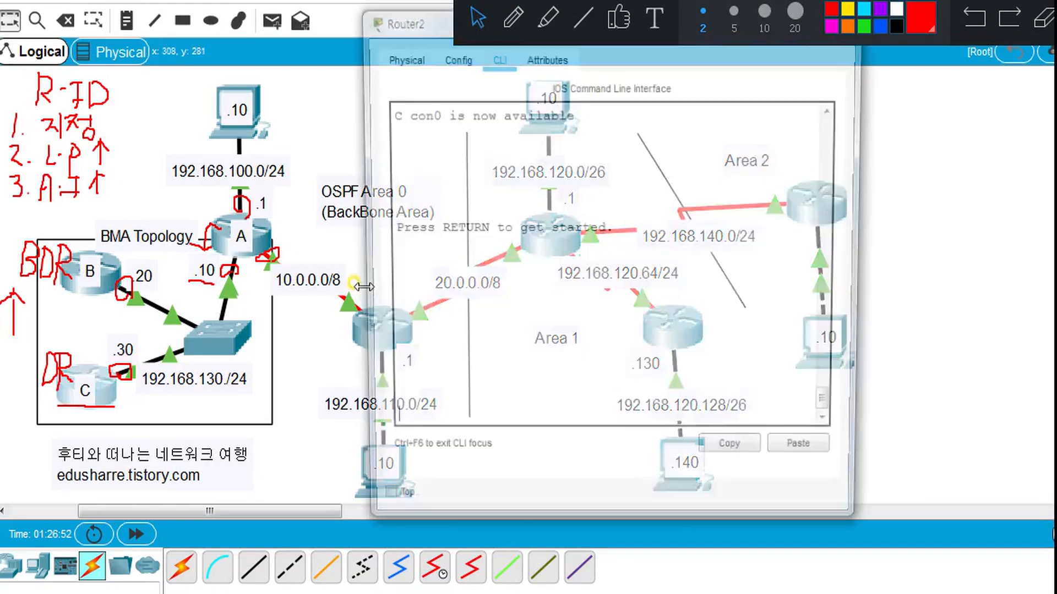
drag(435, 30, 328, 65)
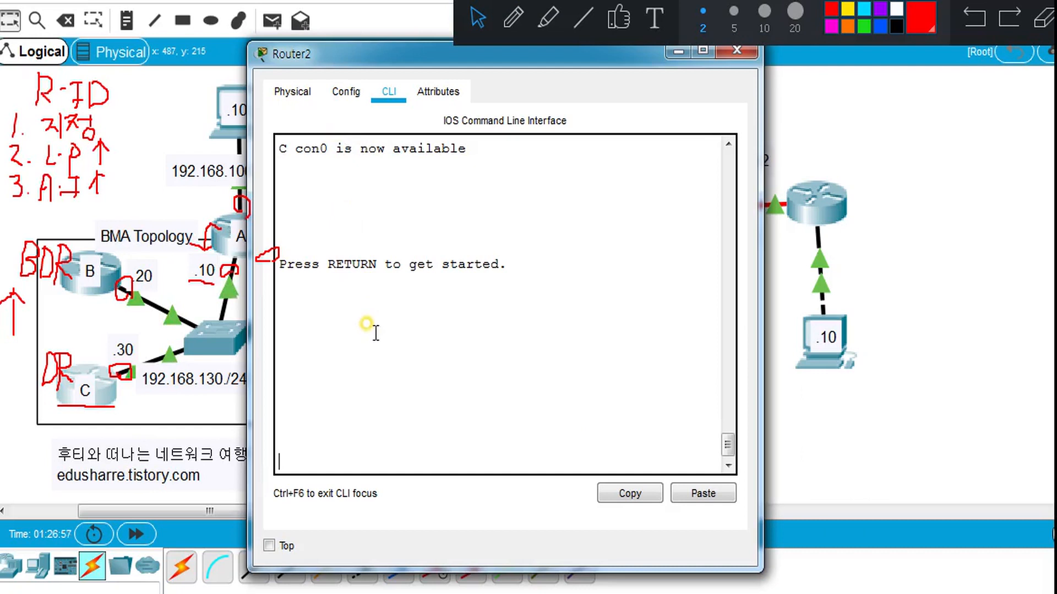
key(Return)
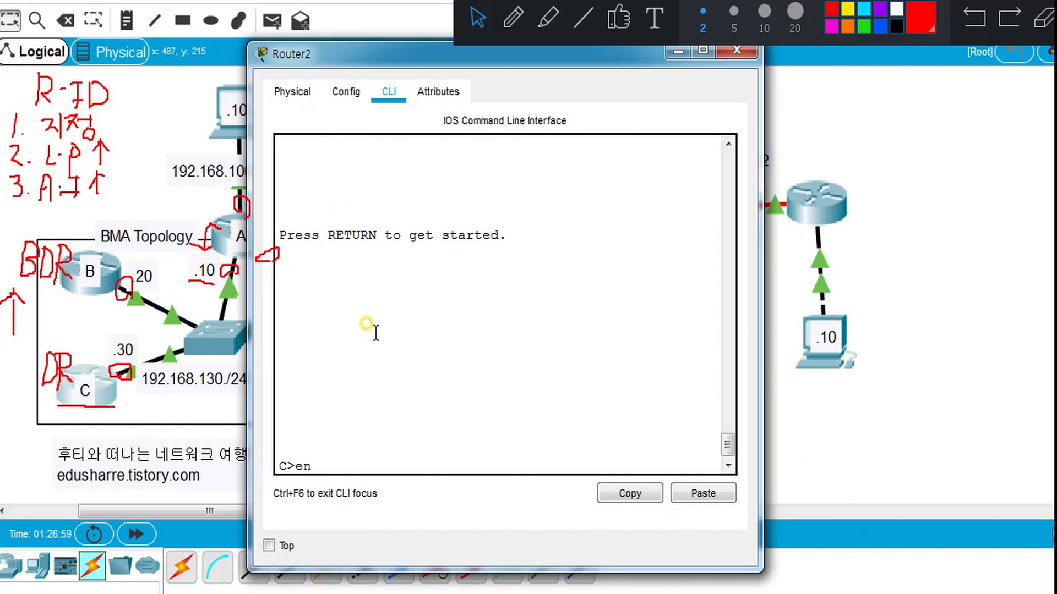
text(en)
key(Return)
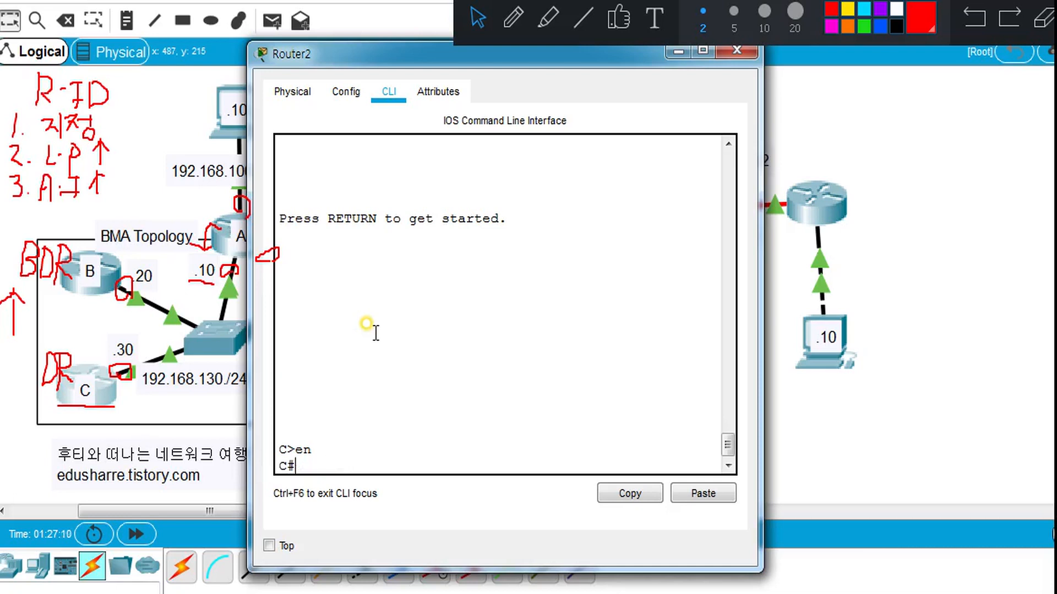
text(sh ip ospf int fa0/0)
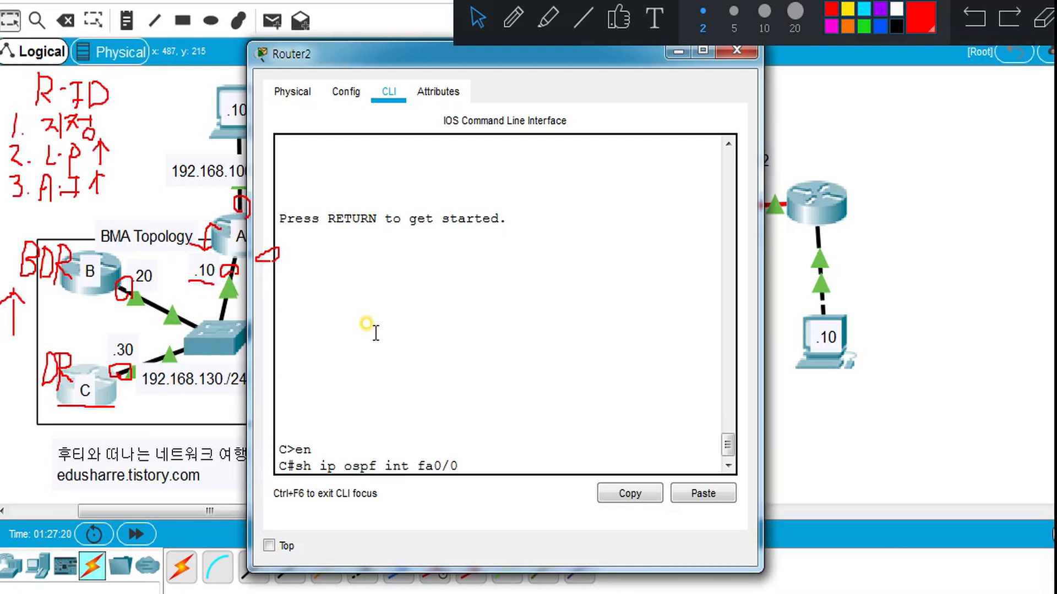
key(Return)
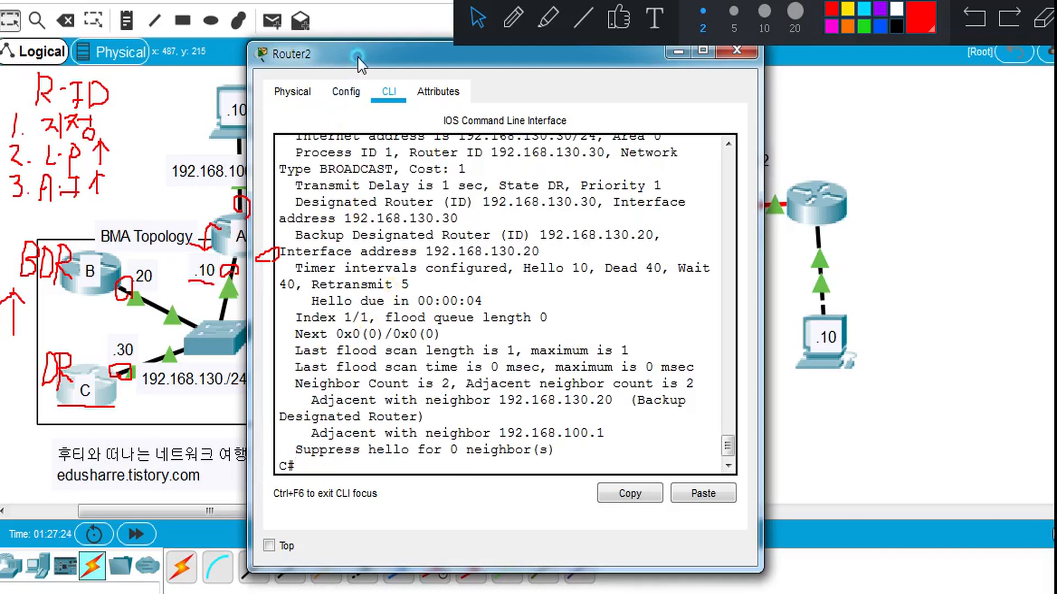
Widen router C's CLI window to show the full OSPF output and move it clear of the BMA topology
drag(358, 59, 377, 84)
scroll(382, 261, up, 1)
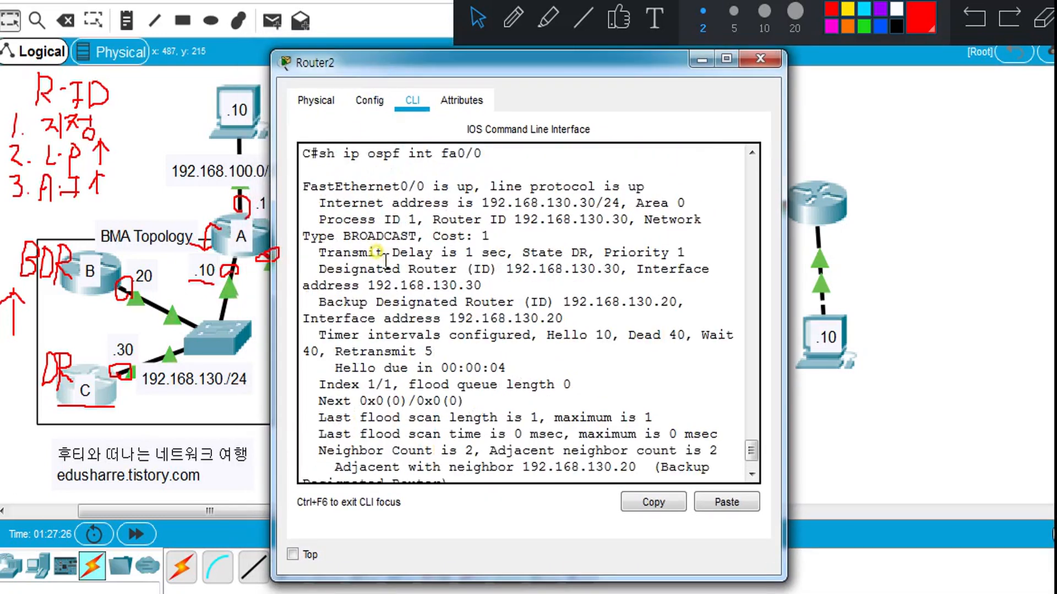
drag(269, 279, 181, 279)
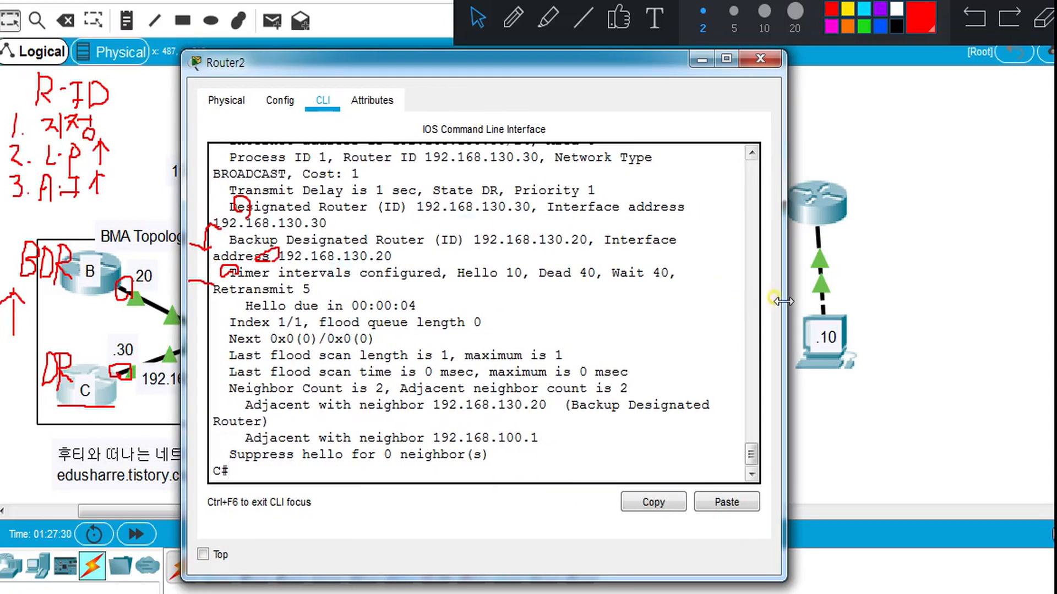
drag(784, 300, 879, 300)
click(533, 165)
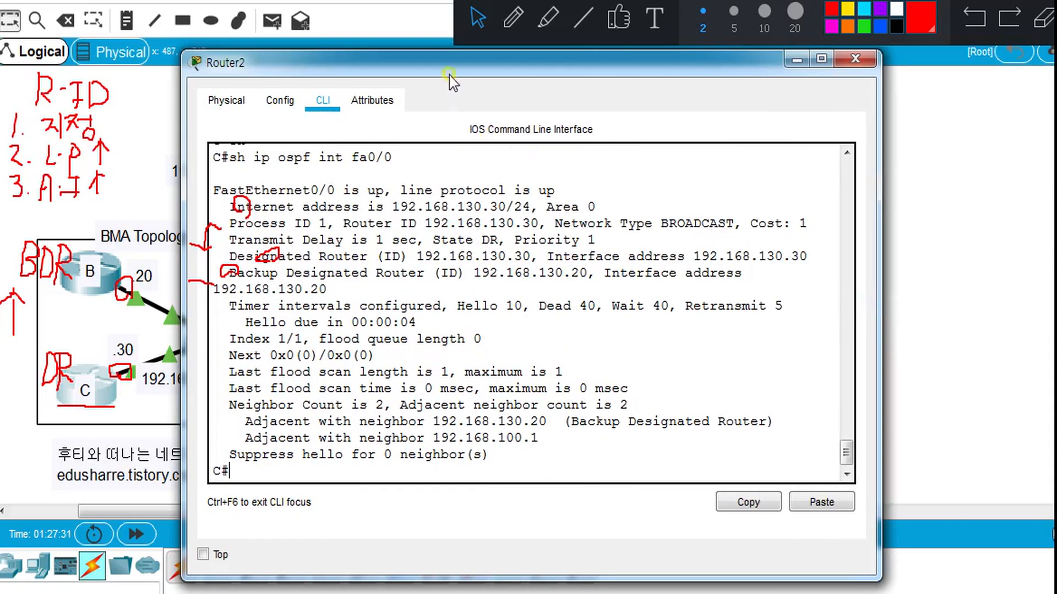
drag(449, 67, 546, 83)
Underline the BROADCAST network type and the router ID in router C's output with the pen, and circle the cost
click(514, 21)
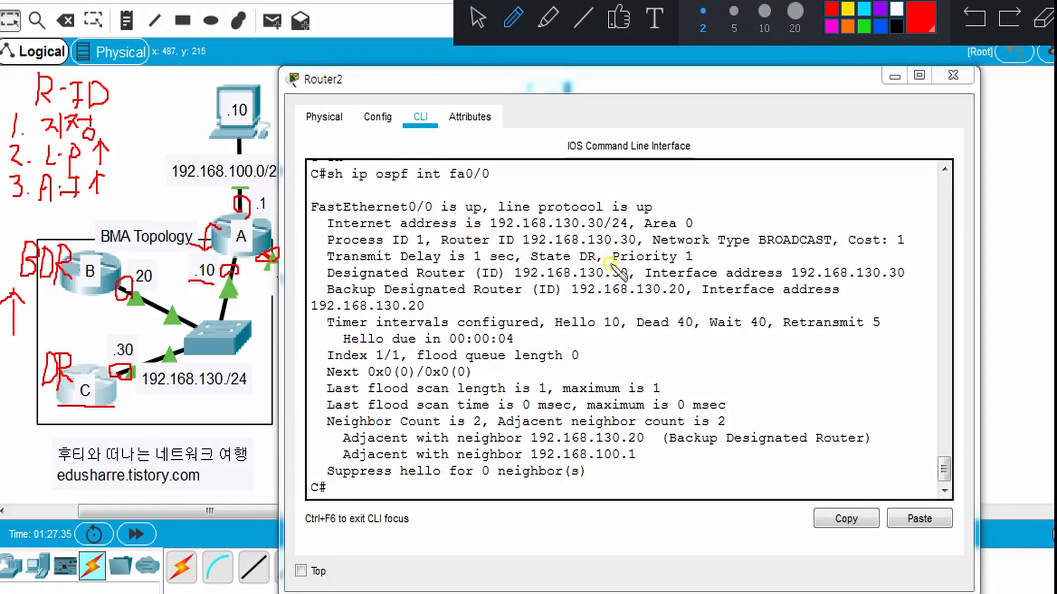
drag(652, 250, 837, 249)
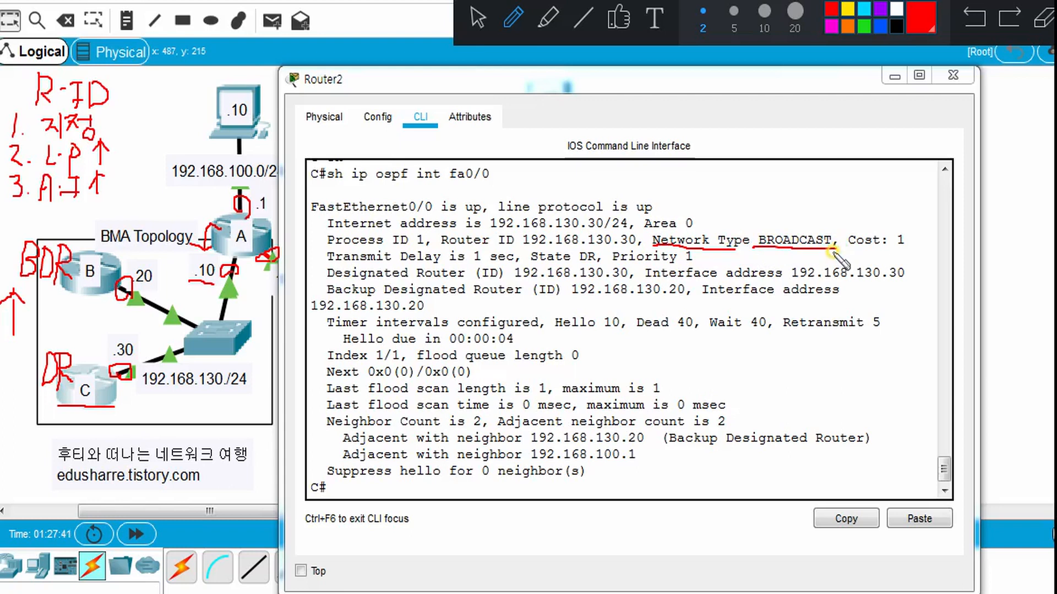
mouse_move(904, 251)
mouse_down()
mouse_move(889, 219)
mouse_move(920, 227)
mouse_move(919, 255)
mouse_up()
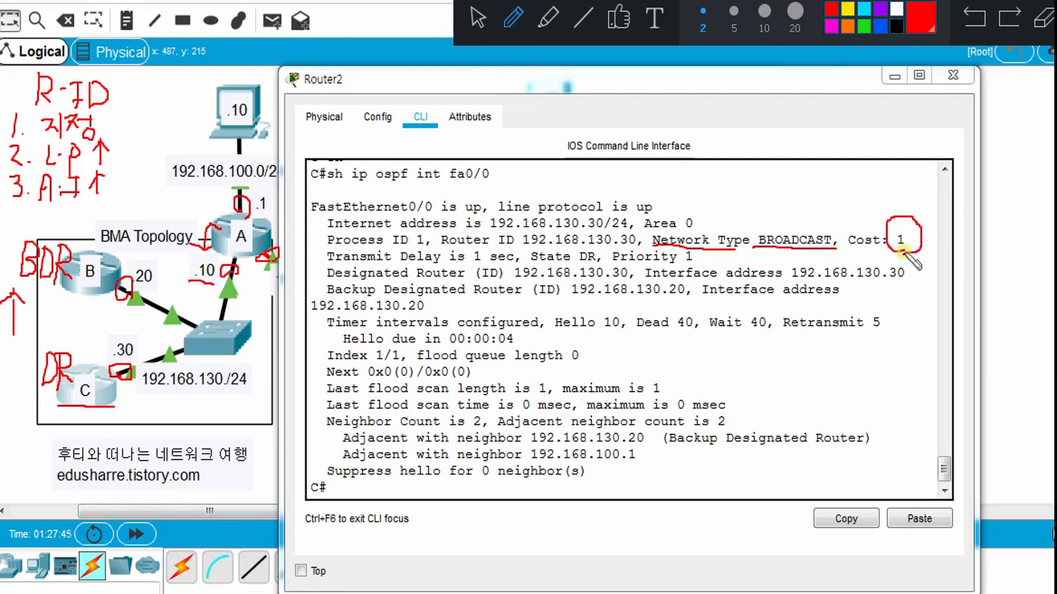
click(893, 260)
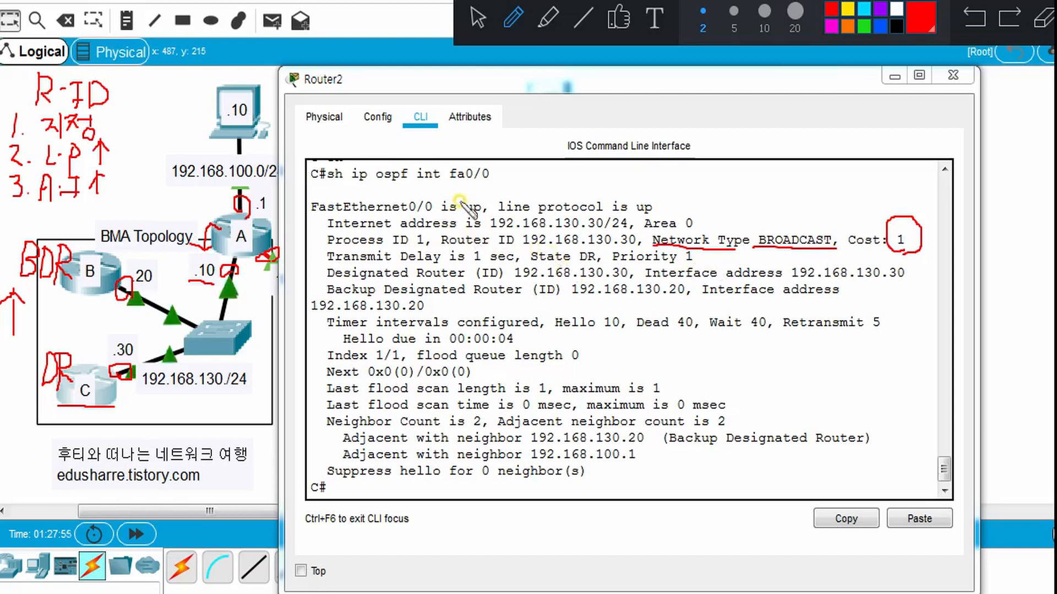
drag(522, 247, 636, 246)
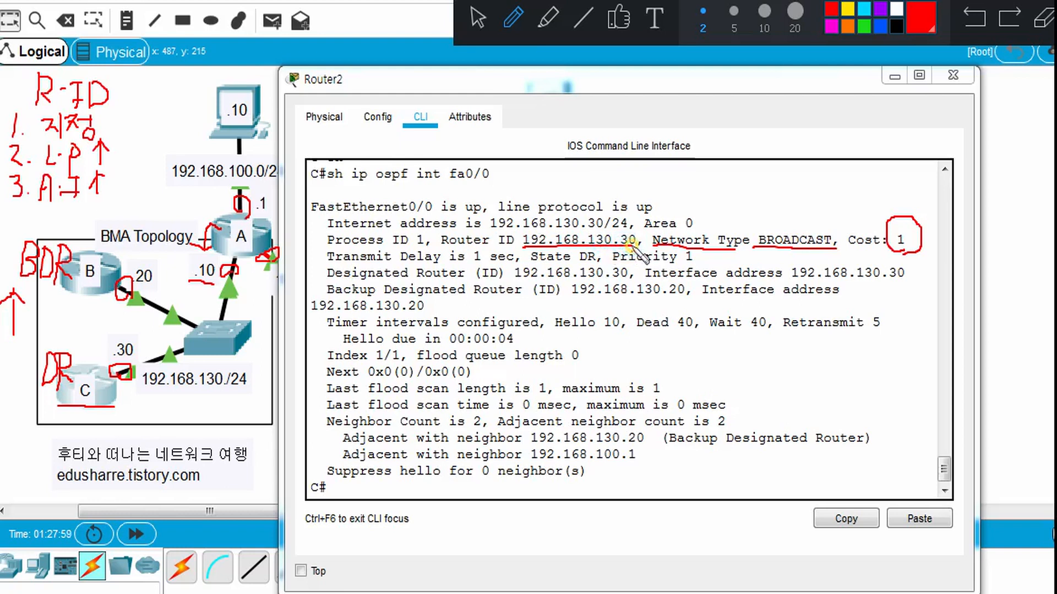
drag(519, 246, 492, 248)
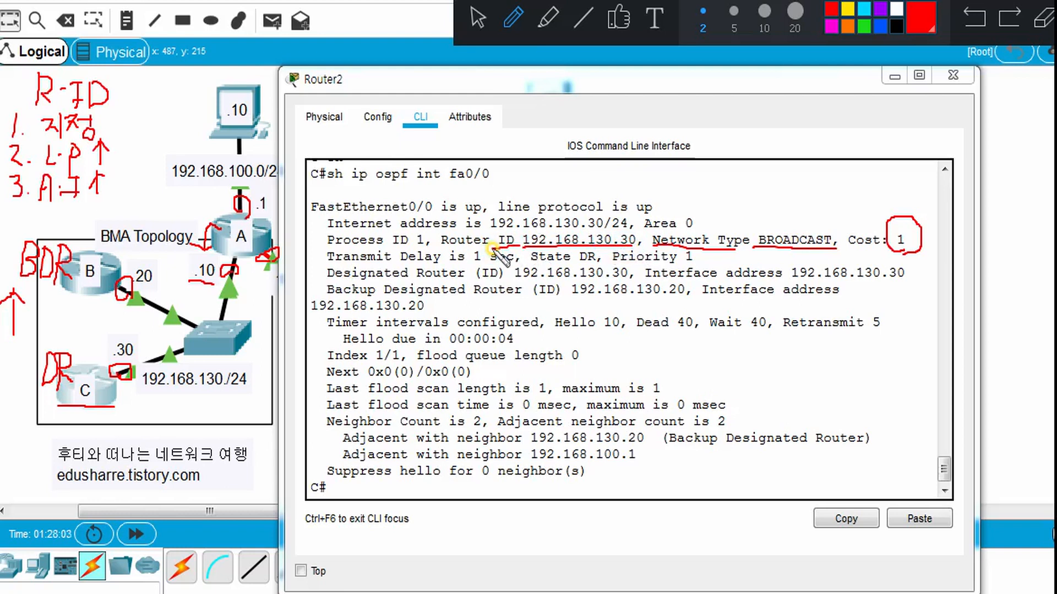
Mark the DR state and the ending of the designated router's ID, then underline and circle parts of the Backup Designated Router line
mouse_move(530, 264)
mouse_down()
mouse_move(597, 257)
mouse_move(595, 268)
mouse_up()
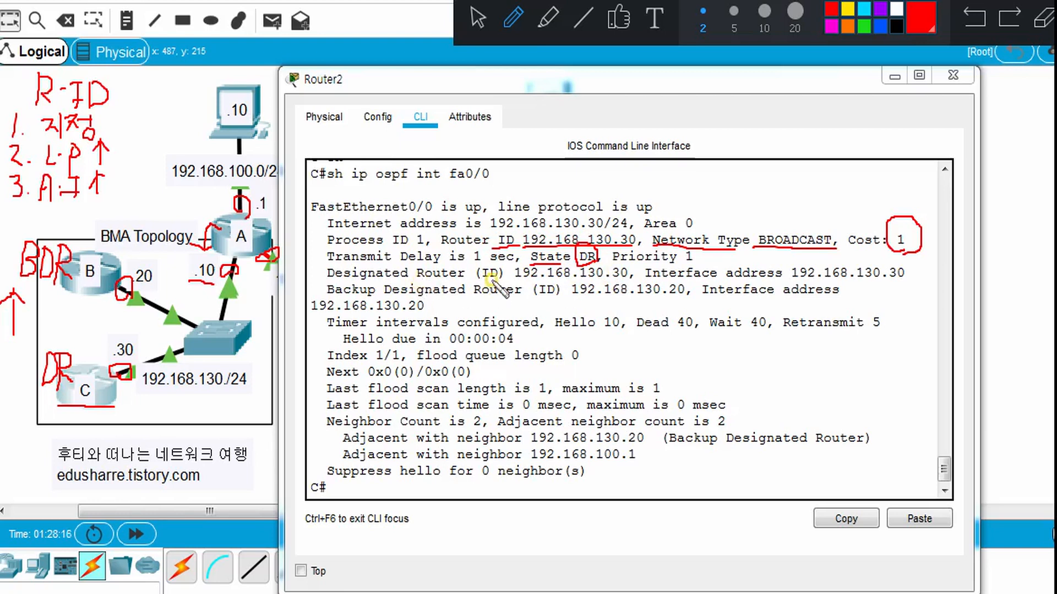
drag(603, 277, 622, 280)
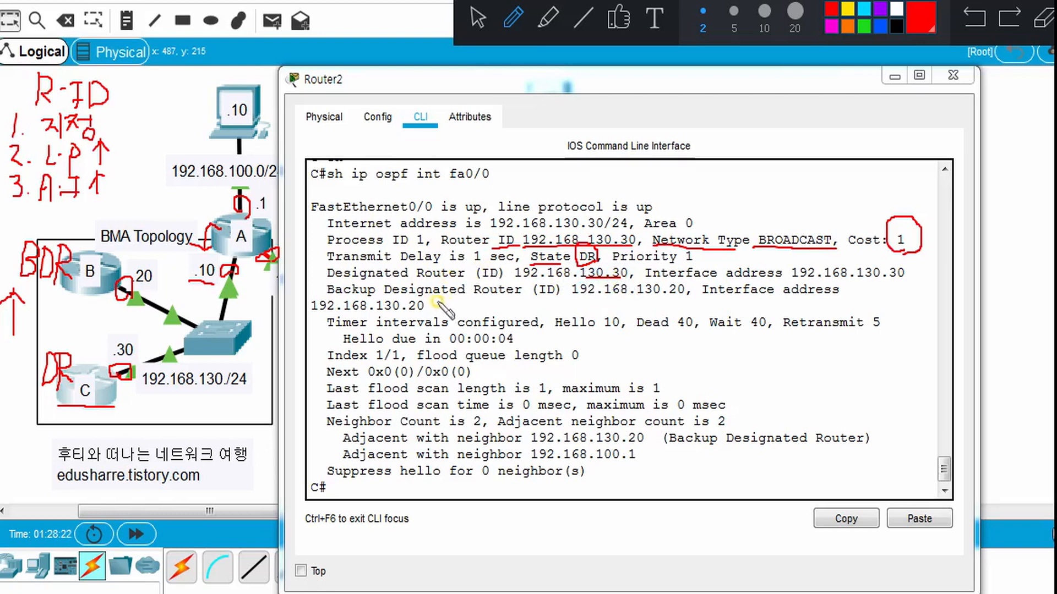
drag(328, 298, 520, 300)
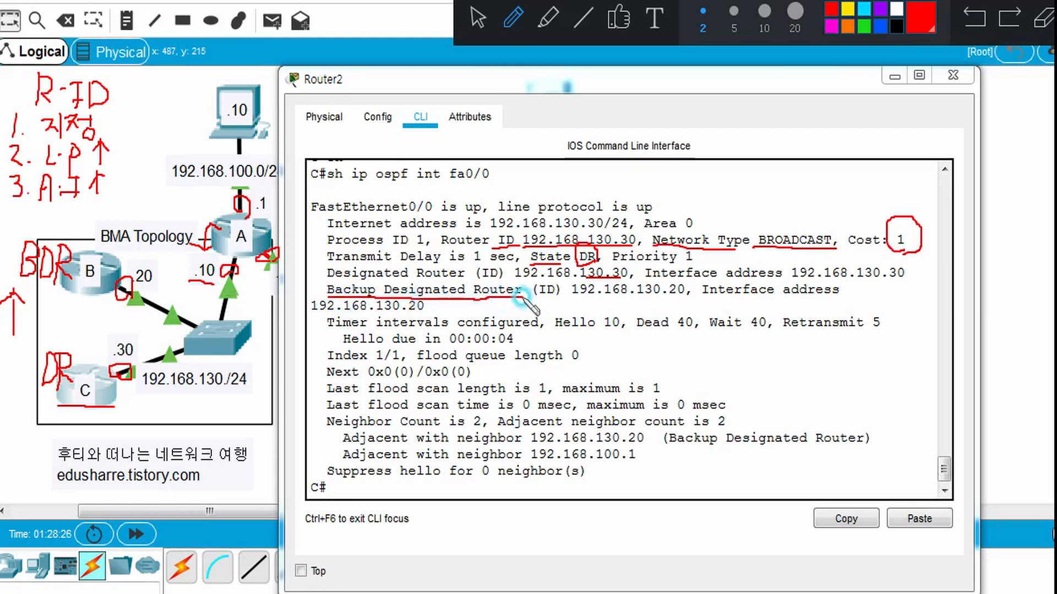
drag(633, 297, 686, 298)
mouse_move(570, 303)
mouse_down()
mouse_move(534, 297)
mouse_move(542, 281)
mouse_move(567, 292)
mouse_move(568, 307)
mouse_up()
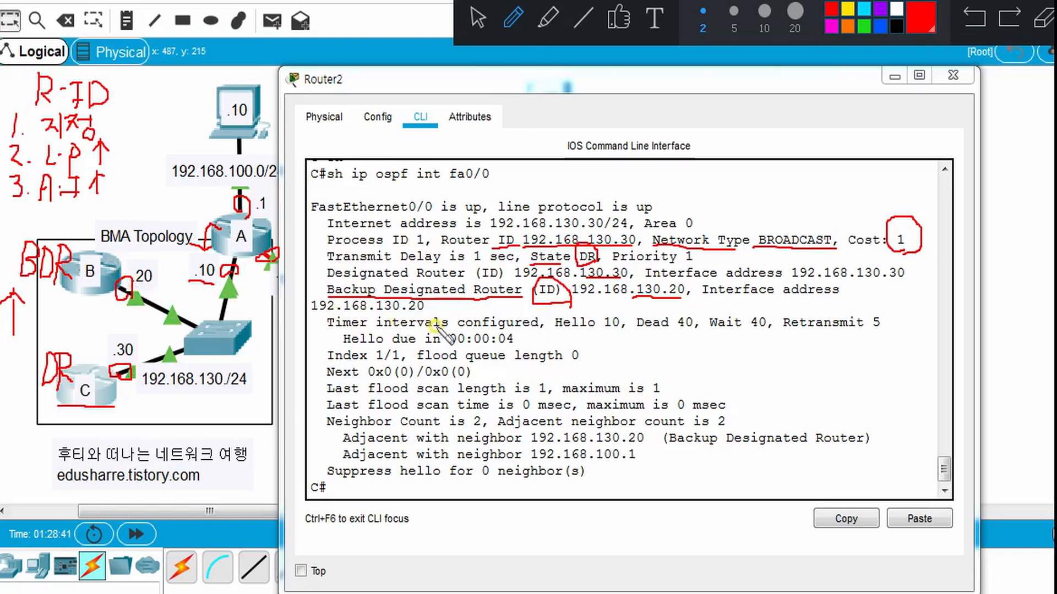
Underline the "sh ip ospf int fa0/0" command in the output and close router C's window
drag(325, 183, 496, 183)
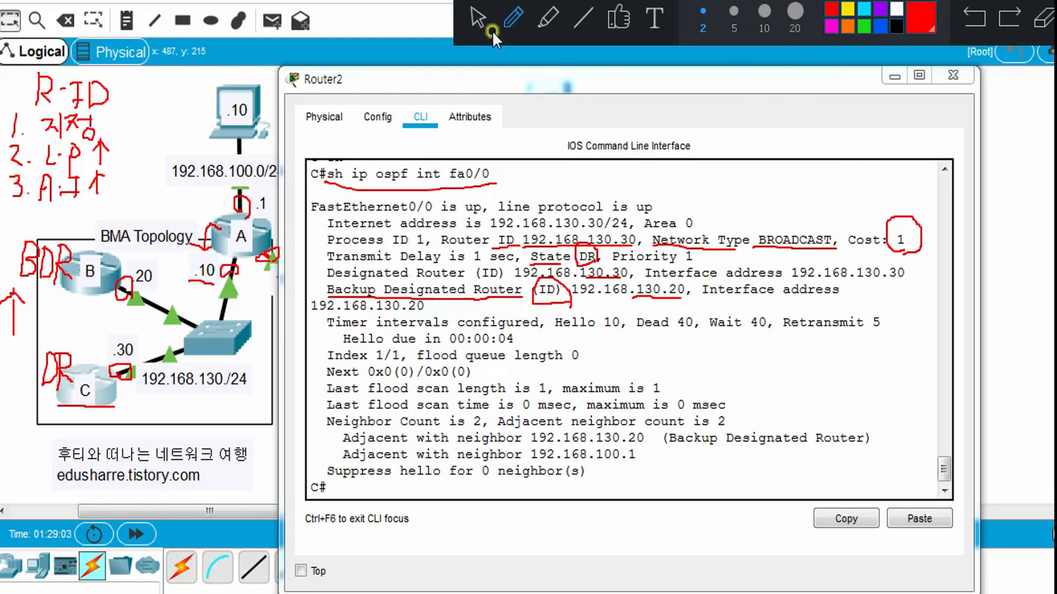
click(475, 18)
click(953, 75)
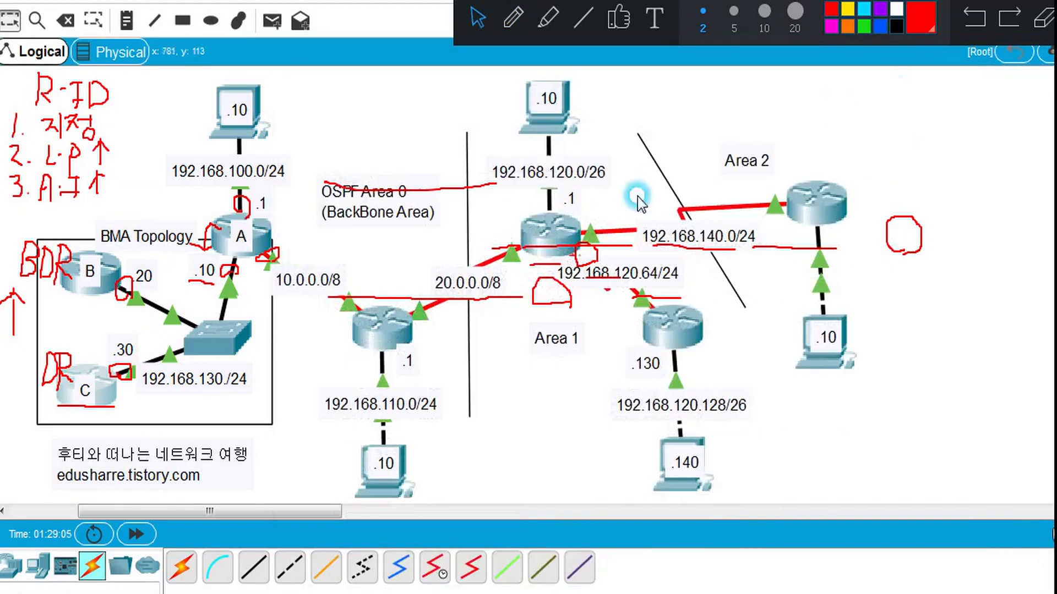
Open router B's CLI and clear all pen annotations from the screen
click(113, 269)
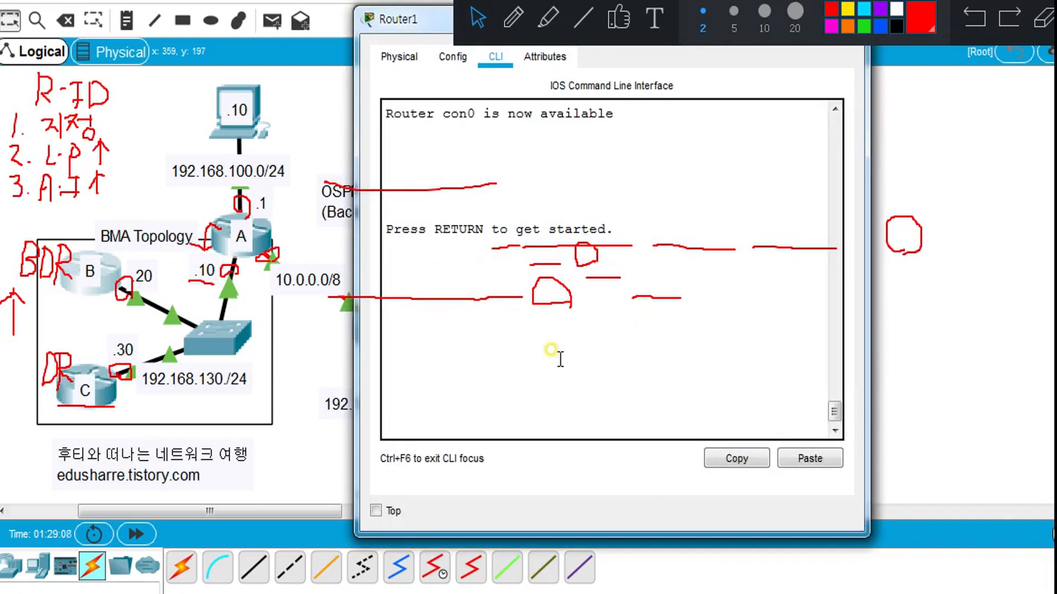
click(551, 350)
click(1047, 18)
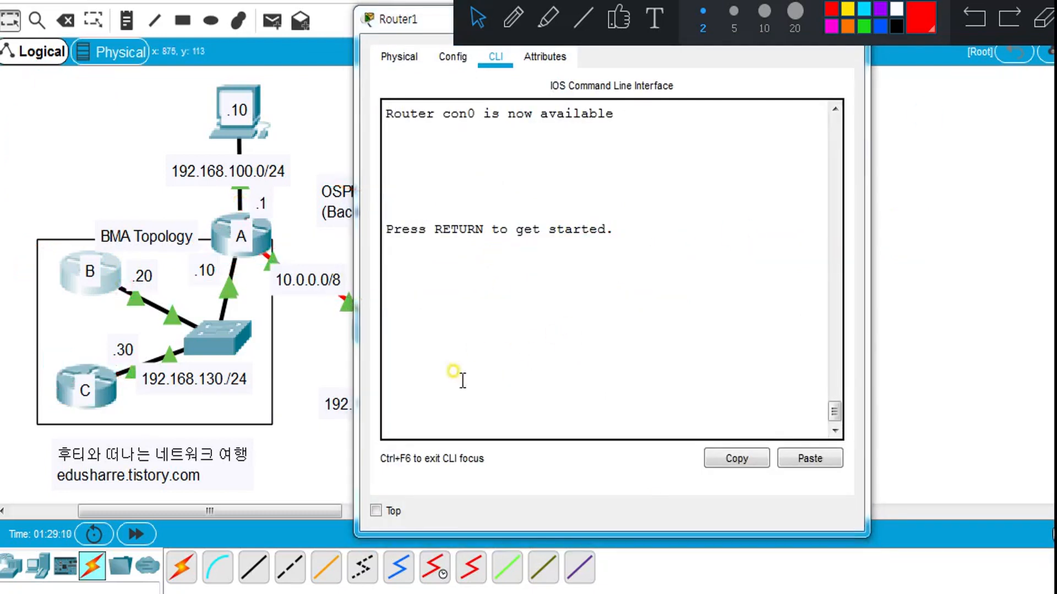
Enter privileged mode on router B, run "sh ip ospf int fa0/0" and widen the window to show the output
click(415, 417)
key(Return)
text(en)
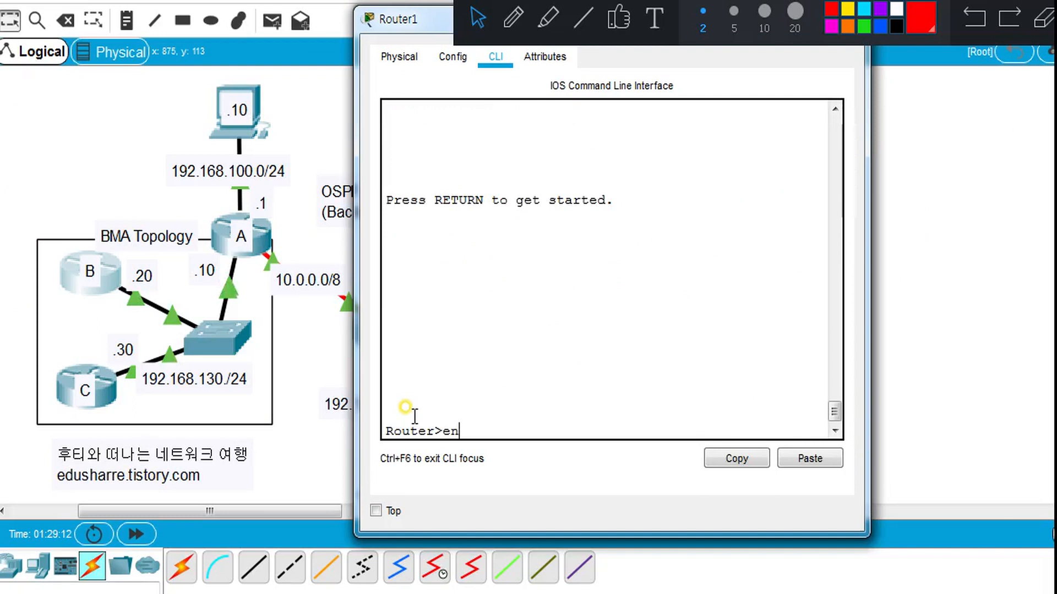
key(Return)
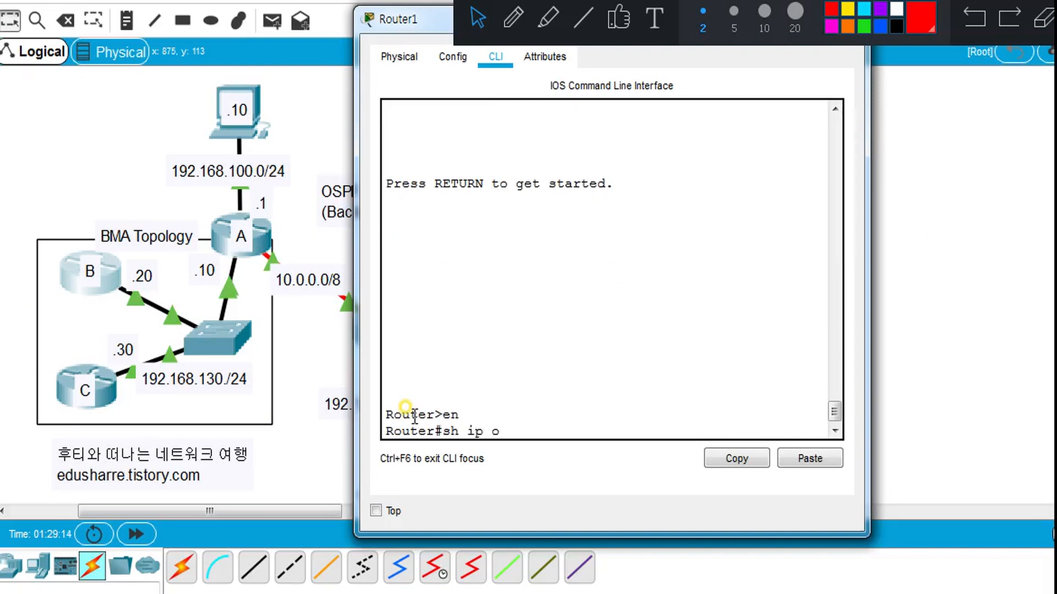
text(sh ip ospf int)
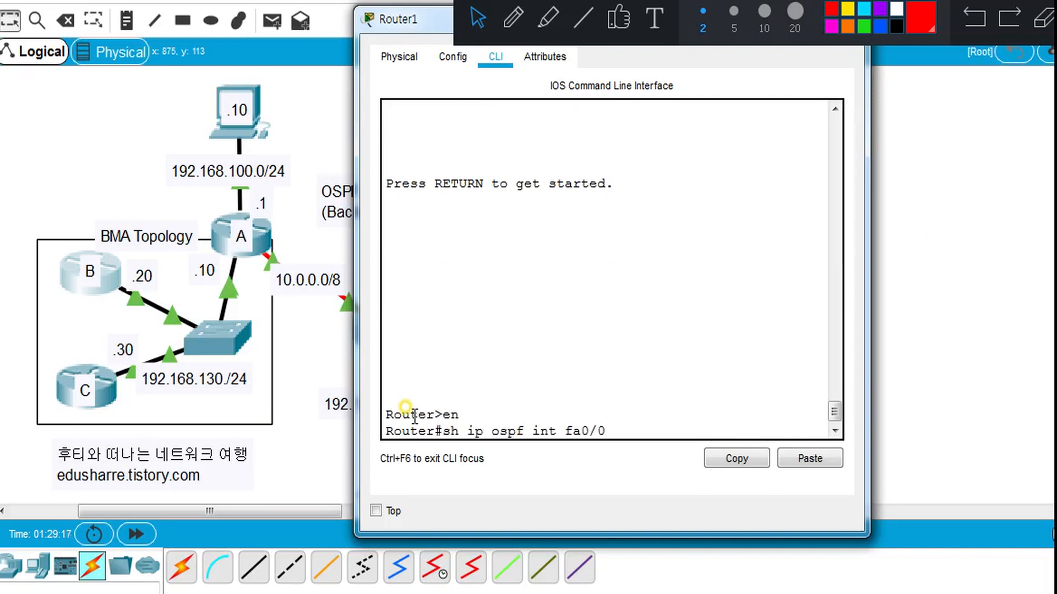
text( fa0/0)
key(Return)
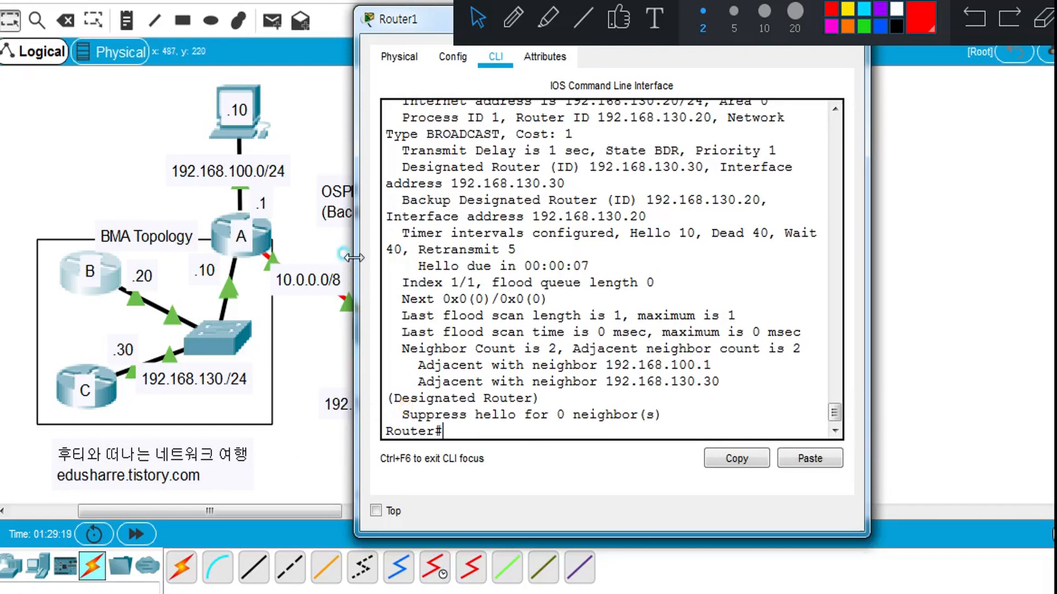
drag(355, 254, 164, 259)
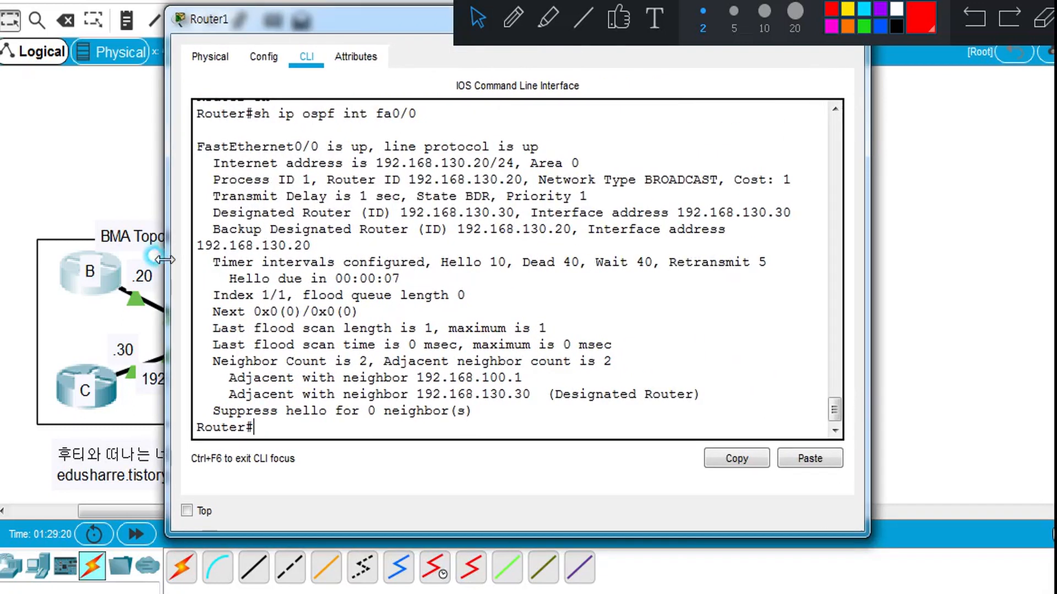
Underline router B's router ID and the BROADCAST network type in red pen, and circle the cost value
click(515, 22)
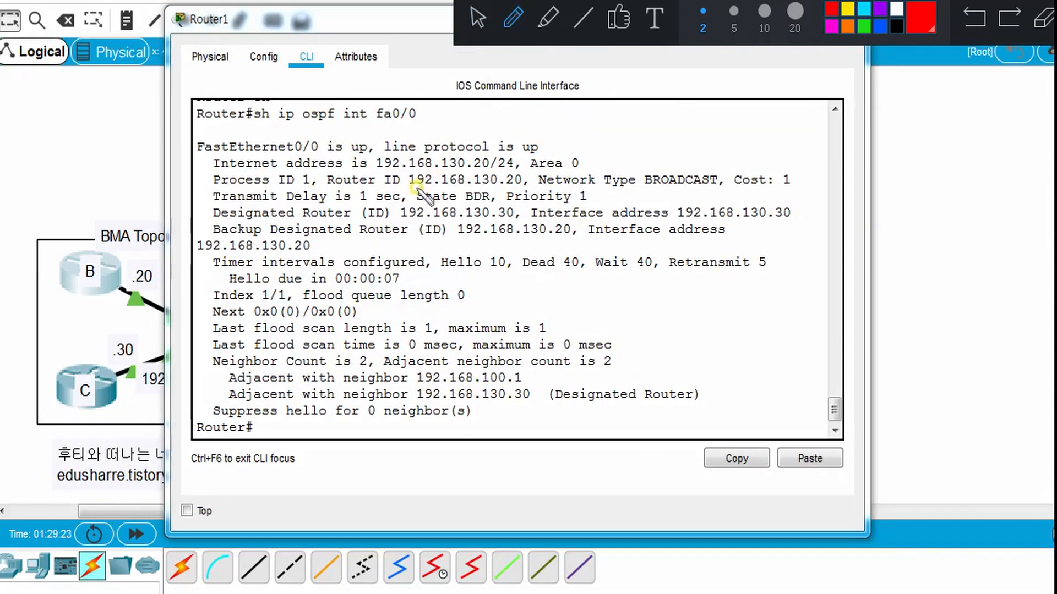
drag(369, 186, 522, 184)
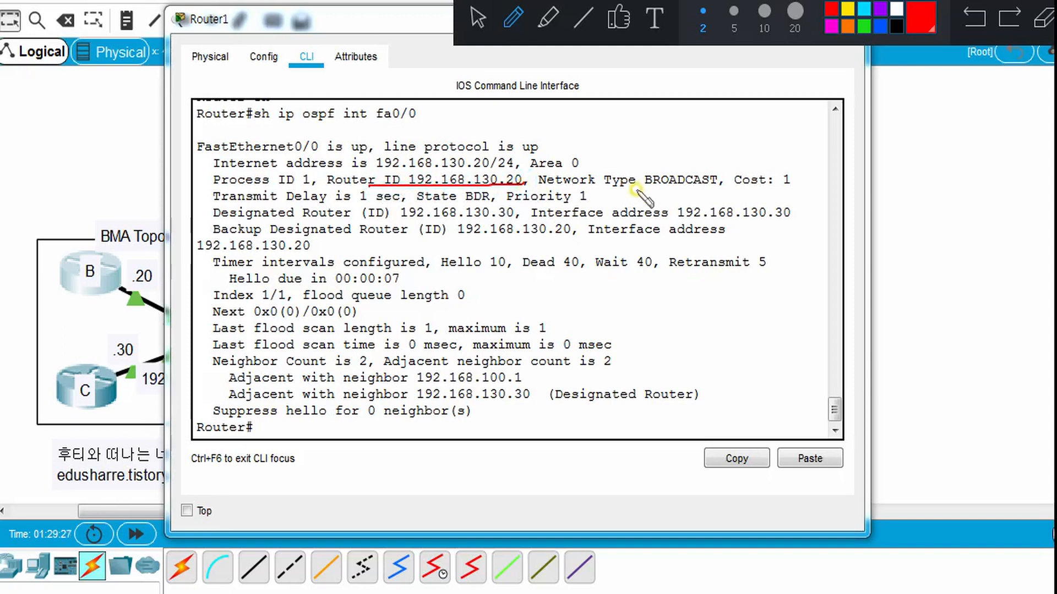
drag(637, 187, 715, 184)
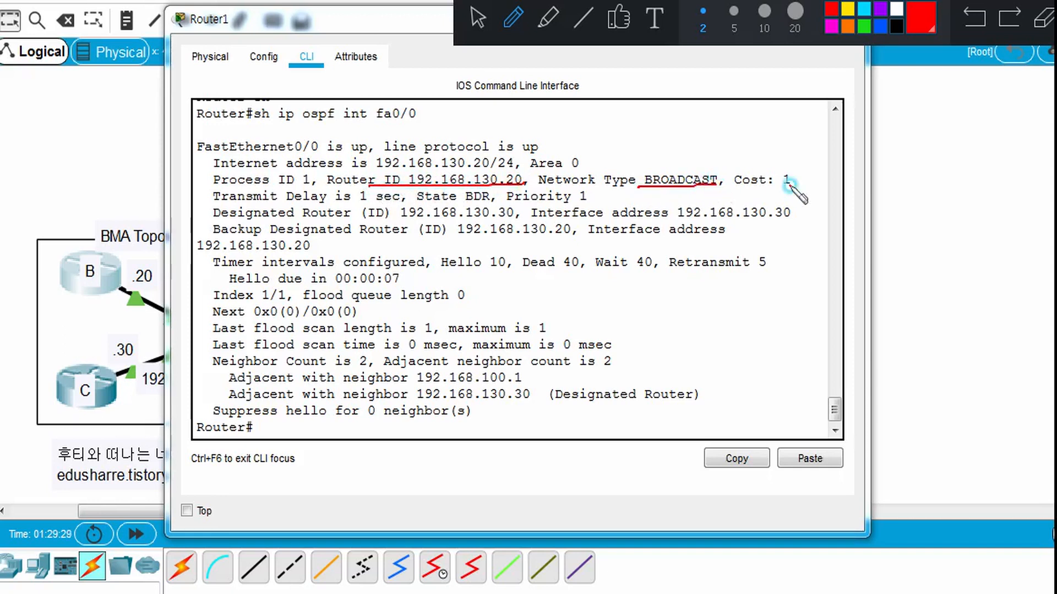
mouse_move(786, 170)
mouse_down()
mouse_move(779, 185)
mouse_move(799, 175)
mouse_up()
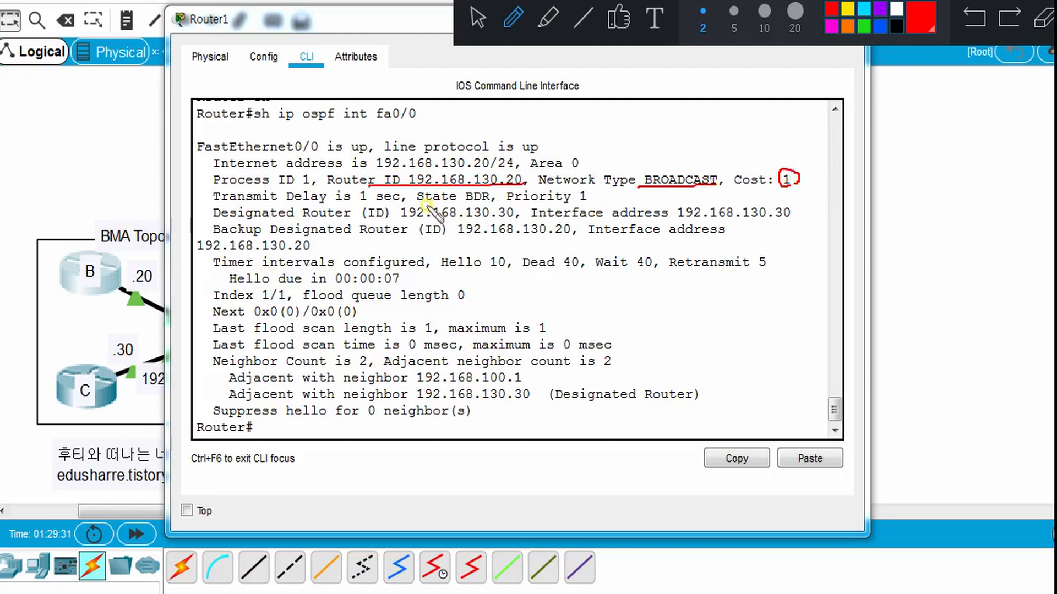
Underline "State BDR", the "Designated Router" label and the 130.30 ending of its ID
drag(417, 202, 491, 201)
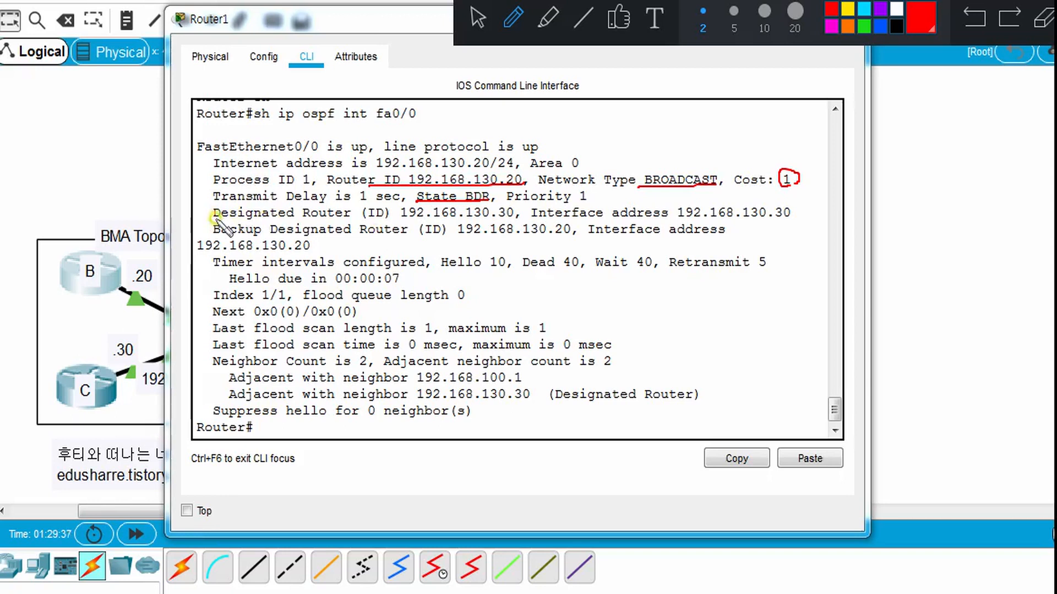
drag(215, 220, 350, 220)
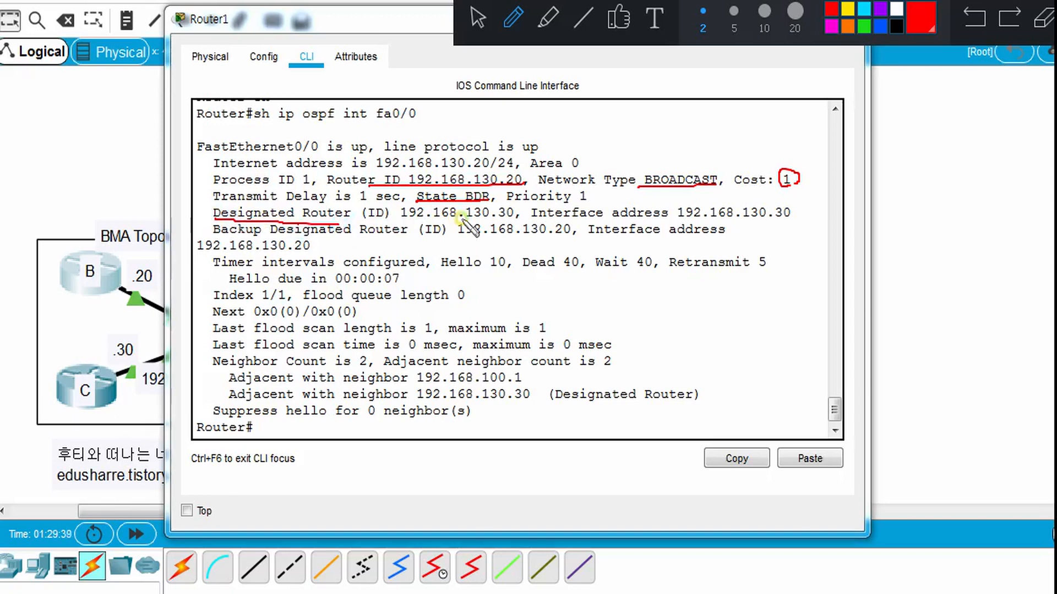
drag(460, 221, 513, 220)
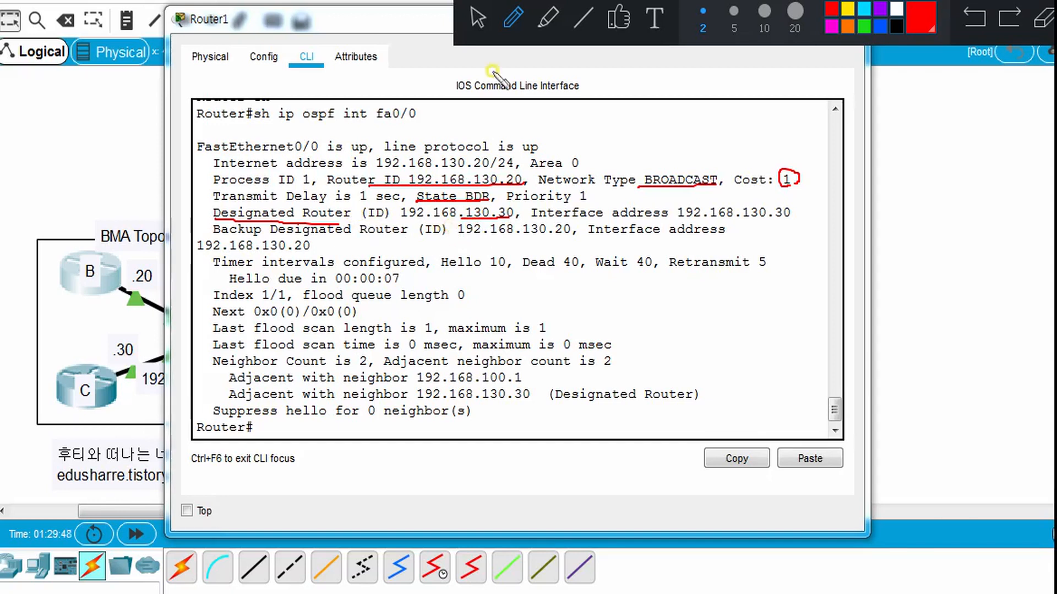
Move router B's window off the topology, close it and open router A's CLI
click(410, 25)
drag(410, 25, 489, 106)
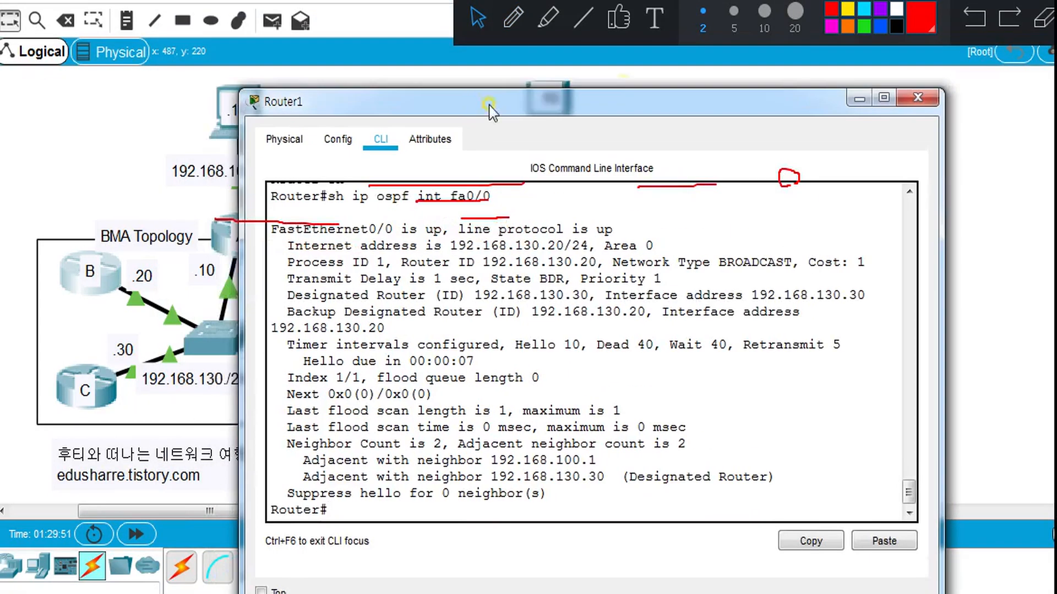
click(928, 100)
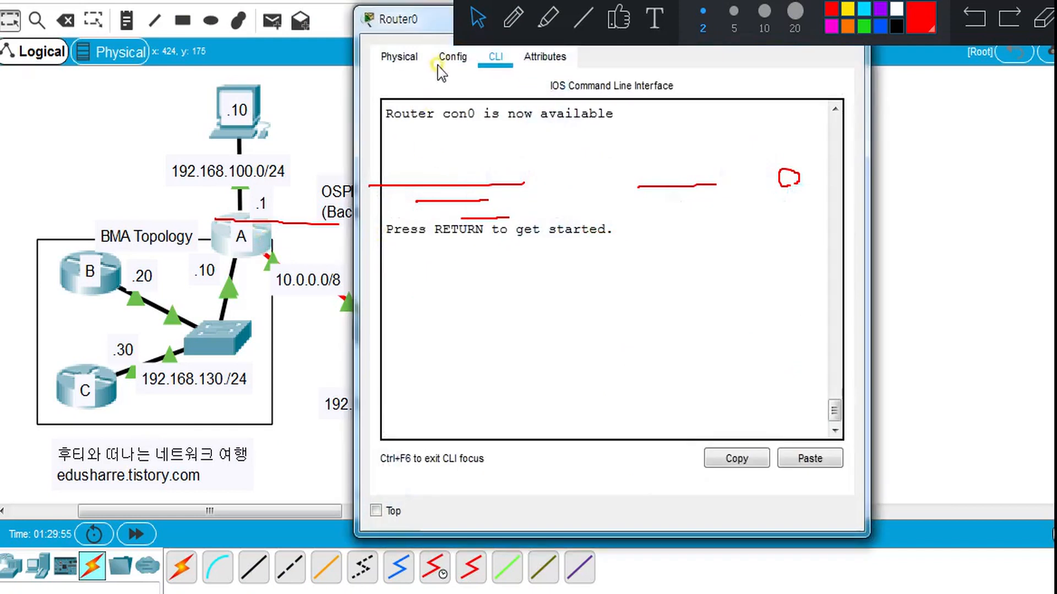
Start router A's console session, enter privileged mode and run "sh ip ospf int fa0/1"
key(Return)
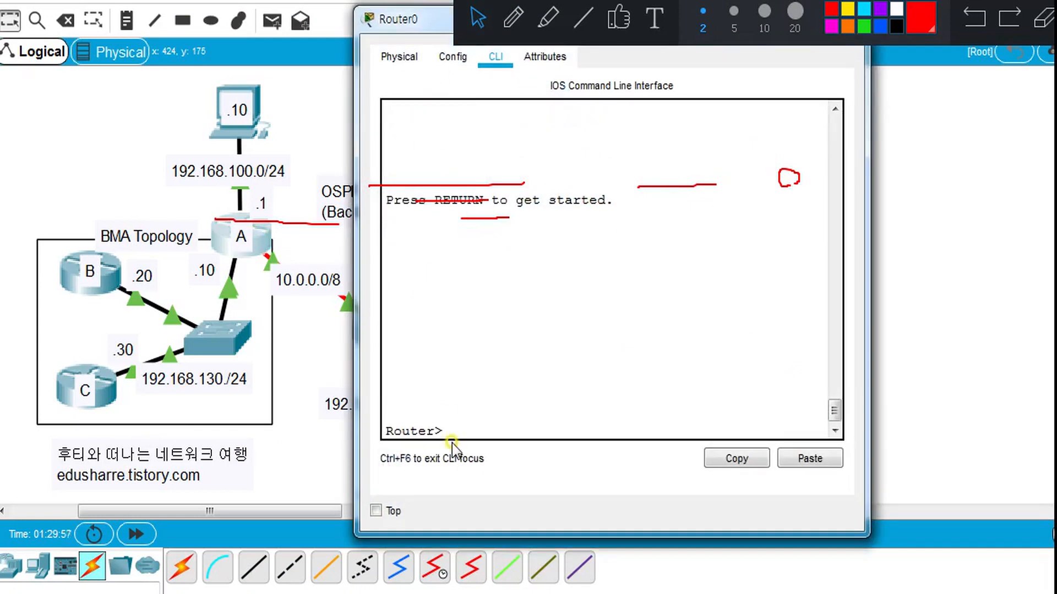
text(en)
key(Return)
text(sh ip ospf int fa)
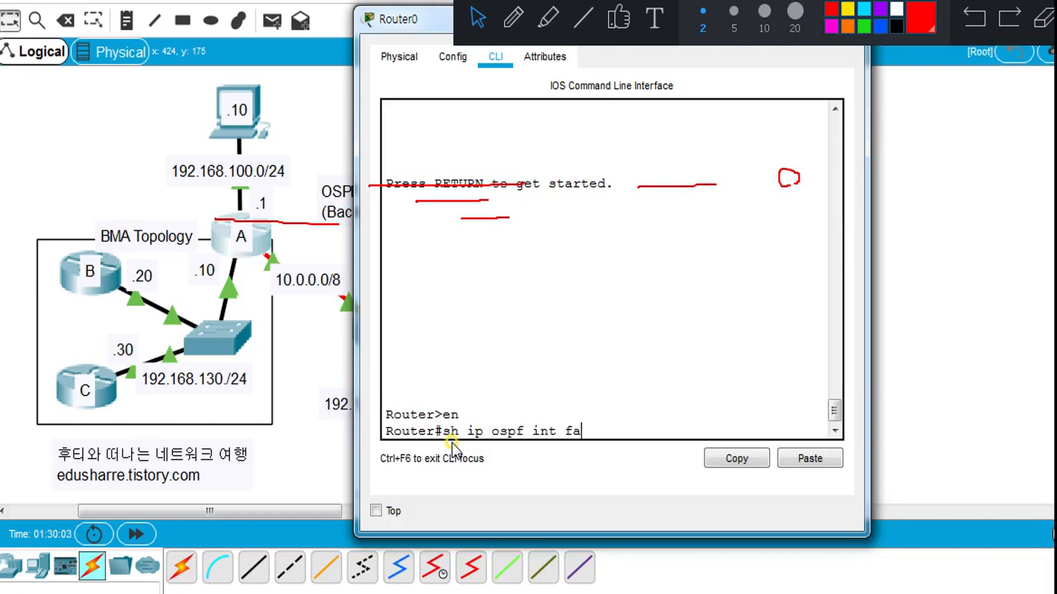
text(0/1)
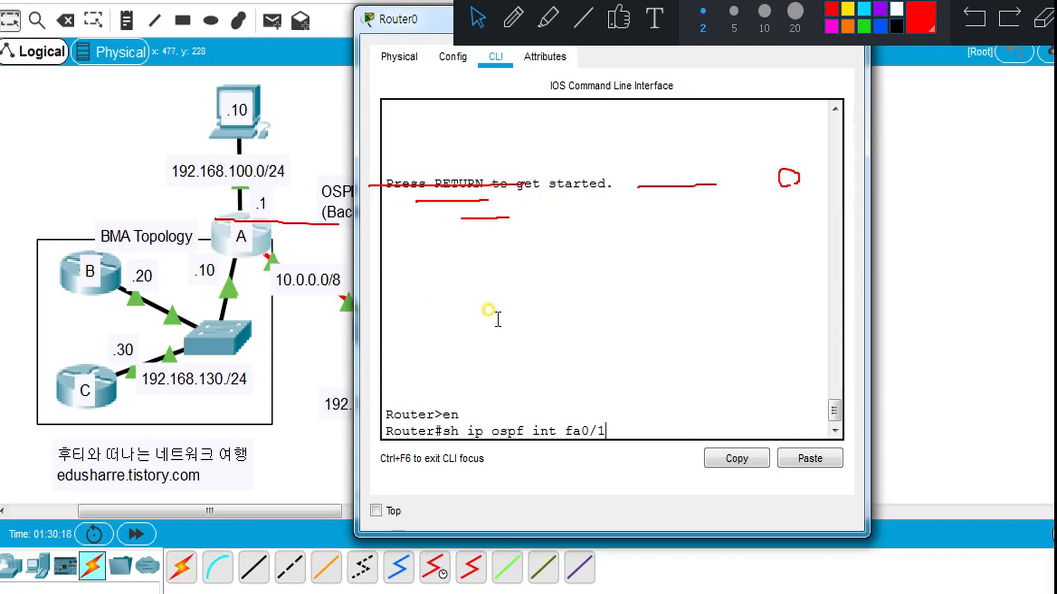
key(Return)
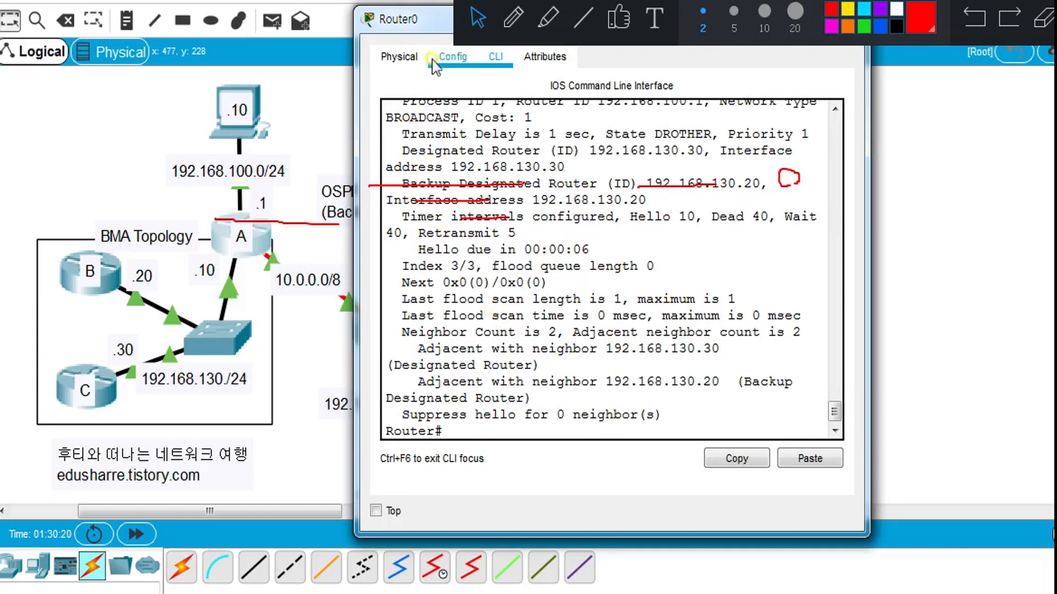
Move and widen router A's window to fit the output lines, and clear all pen annotations
drag(434, 24, 327, 19)
drag(259, 201, 125, 204)
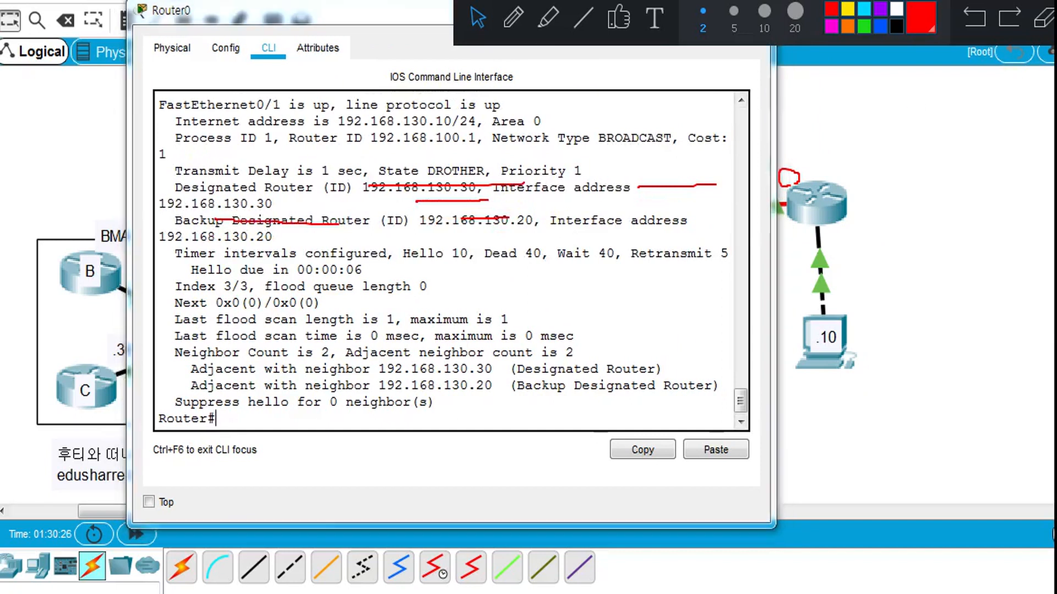
click(1045, 19)
Underline router A's router ID, the BROADCAST type, the Designated Router label and the backup designated router's interface address in red pen
click(512, 21)
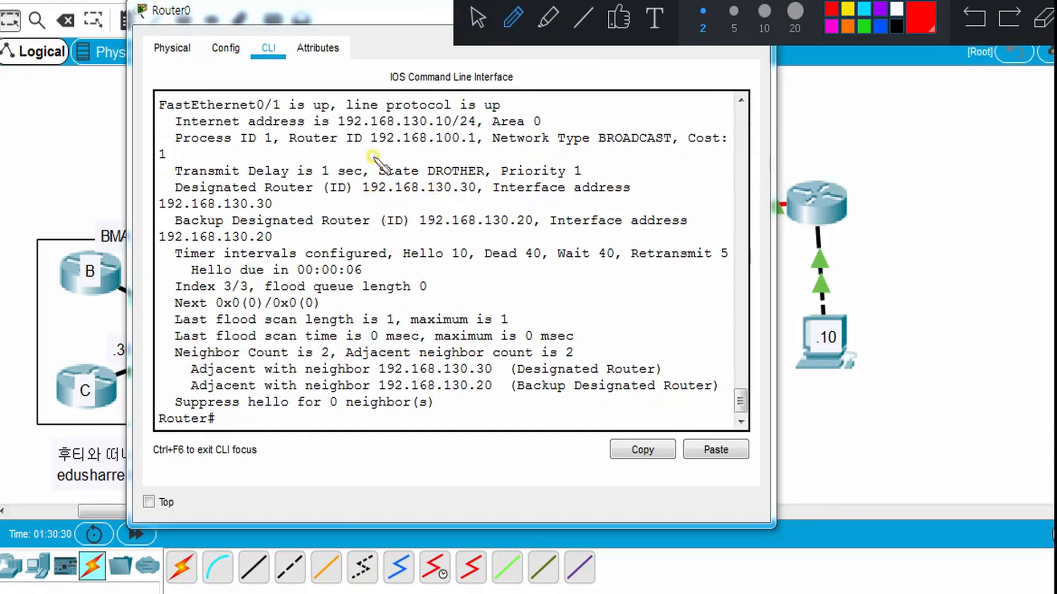
drag(367, 140, 478, 146)
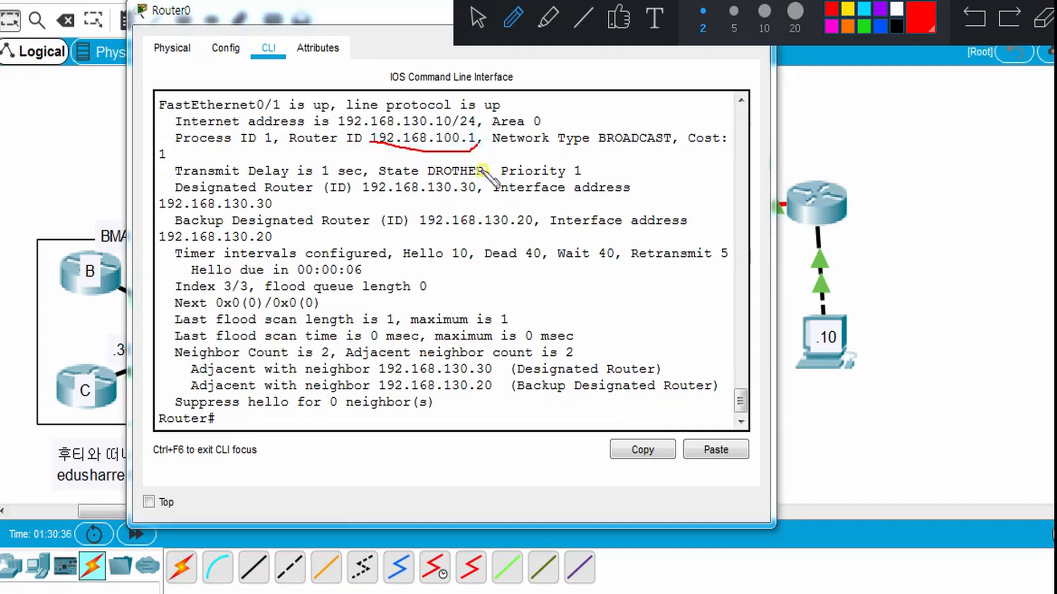
drag(590, 148, 671, 147)
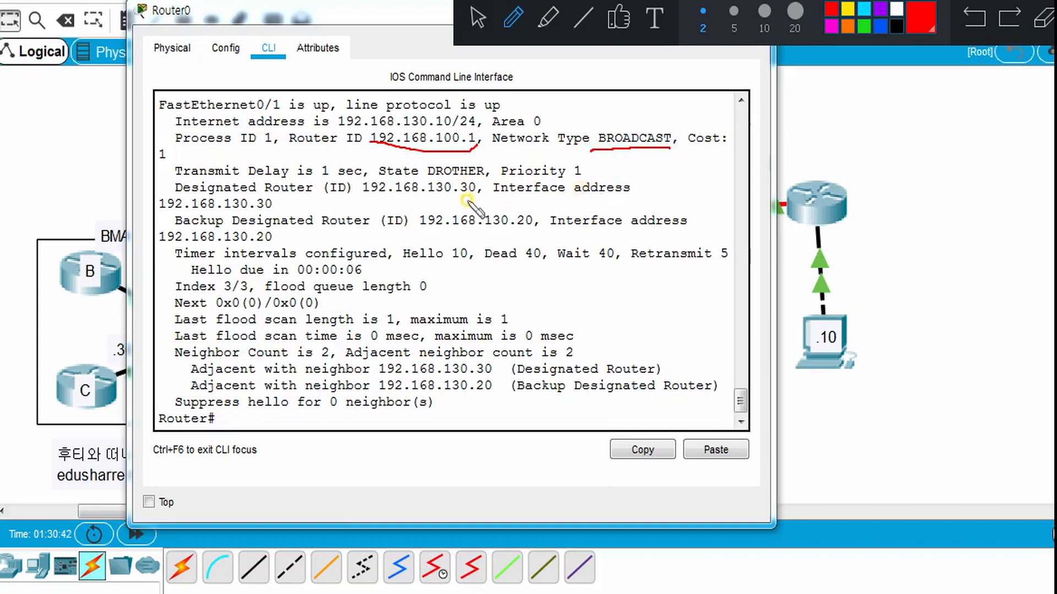
drag(228, 194, 315, 195)
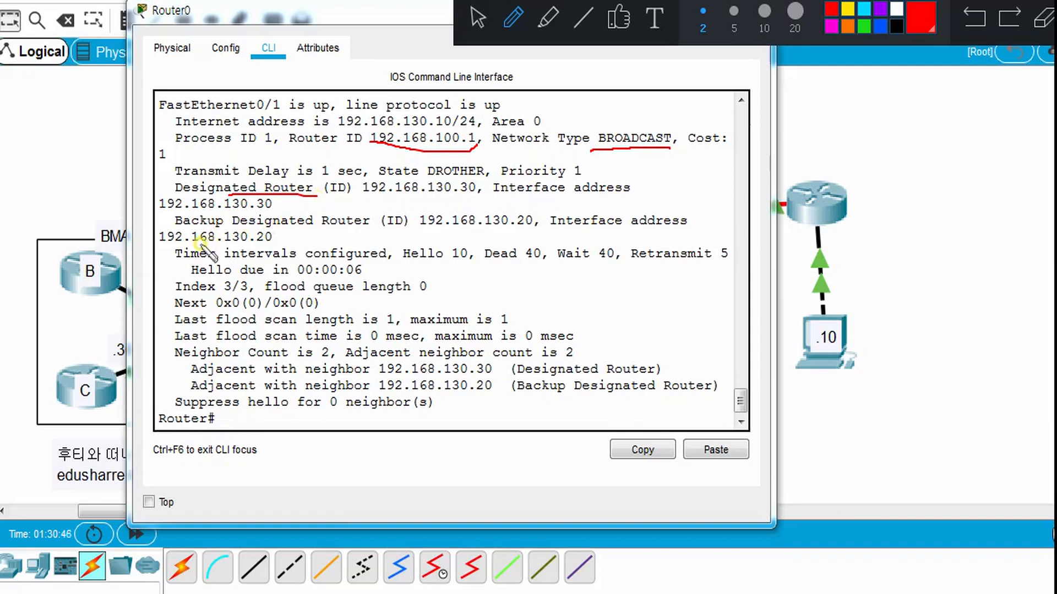
drag(199, 241, 272, 240)
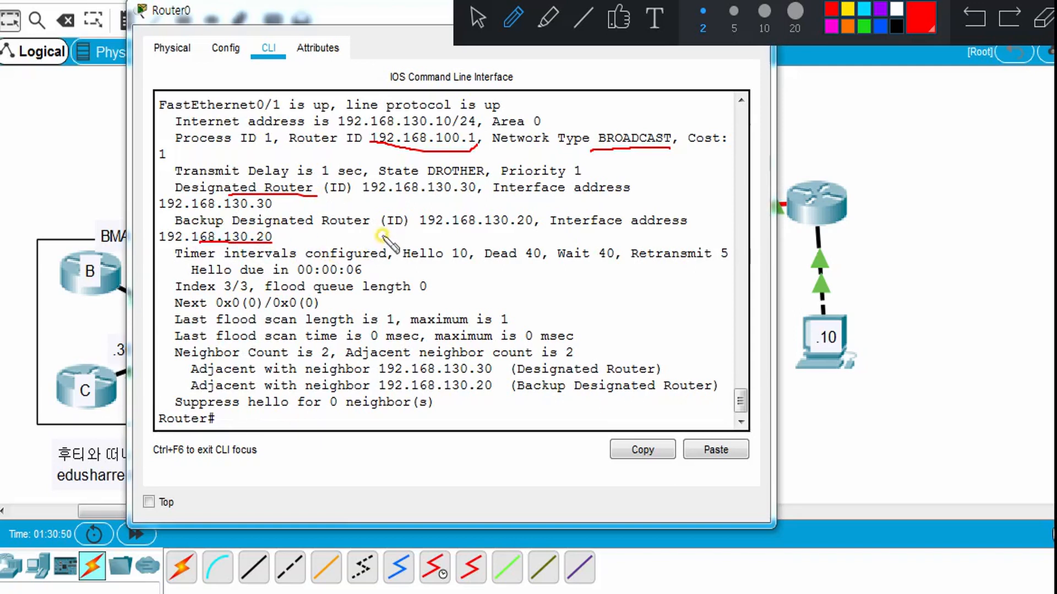
Move router A's window aside to uncover the BMA topology and clear the pen annotations
click(475, 19)
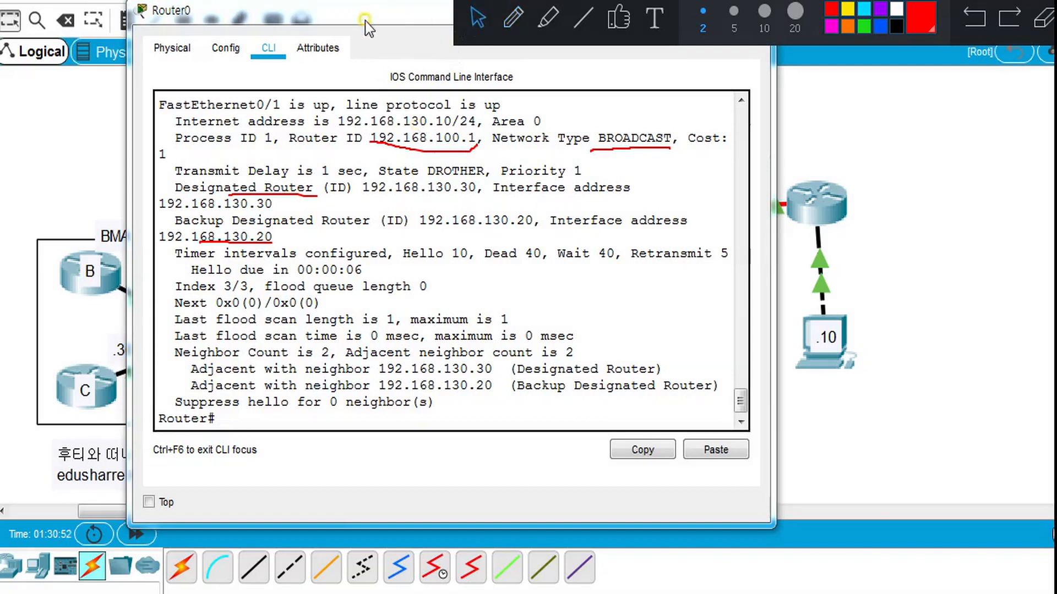
mouse_move(365, 21)
mouse_down()
mouse_move(441, 77)
mouse_move(554, 90)
mouse_move(497, 77)
mouse_up()
click(929, 37)
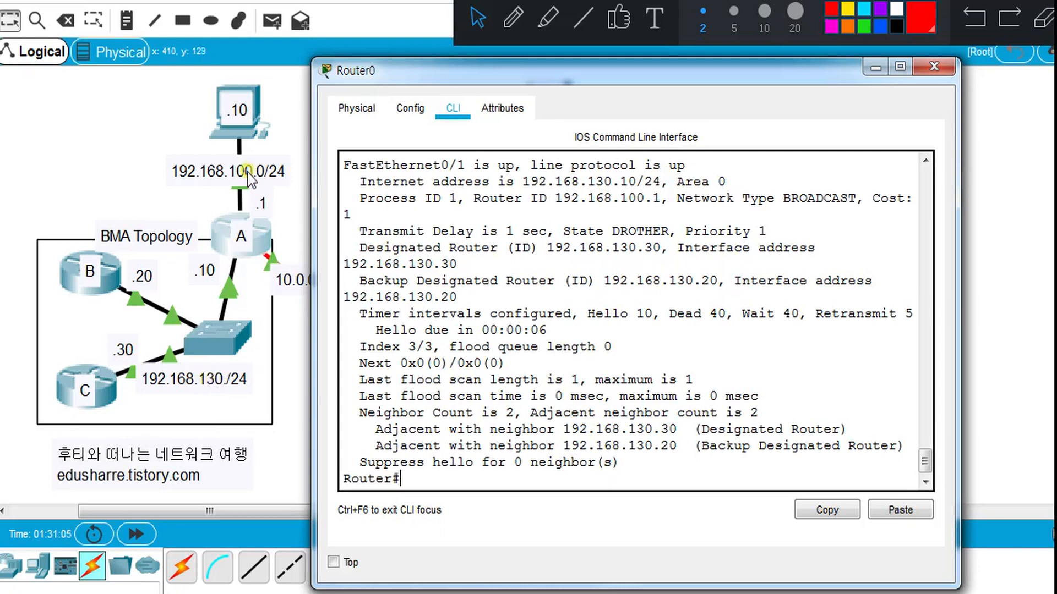
Circle router A's router ID, underline its 100.1 ending and draw curved strokes across router A's link to the switch on the topology
click(511, 21)
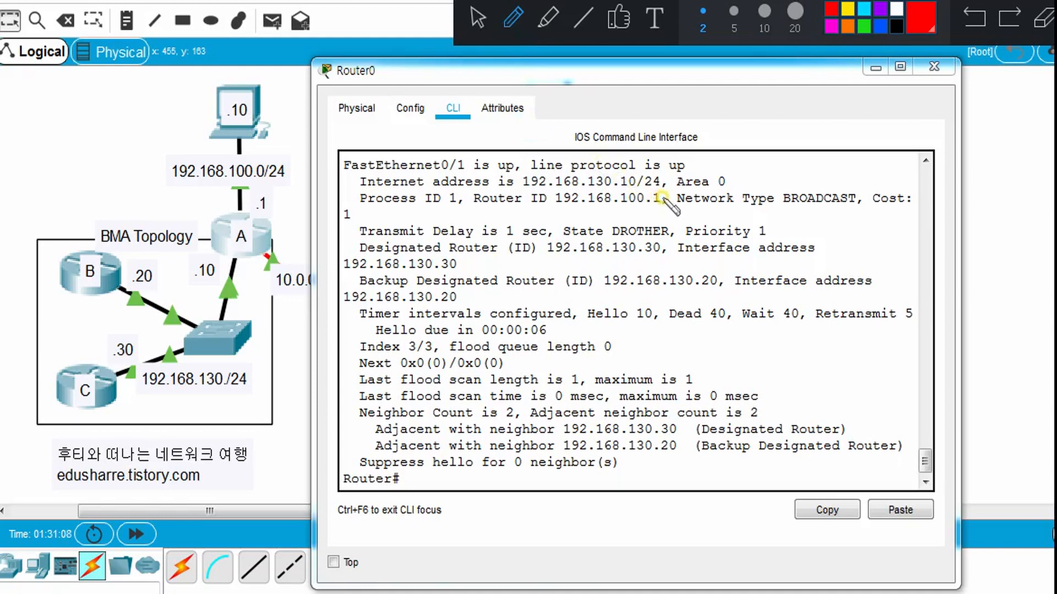
drag(665, 201, 603, 210)
mouse_move(531, 200)
mouse_down()
mouse_move(556, 187)
mouse_move(622, 184)
mouse_move(664, 205)
mouse_up()
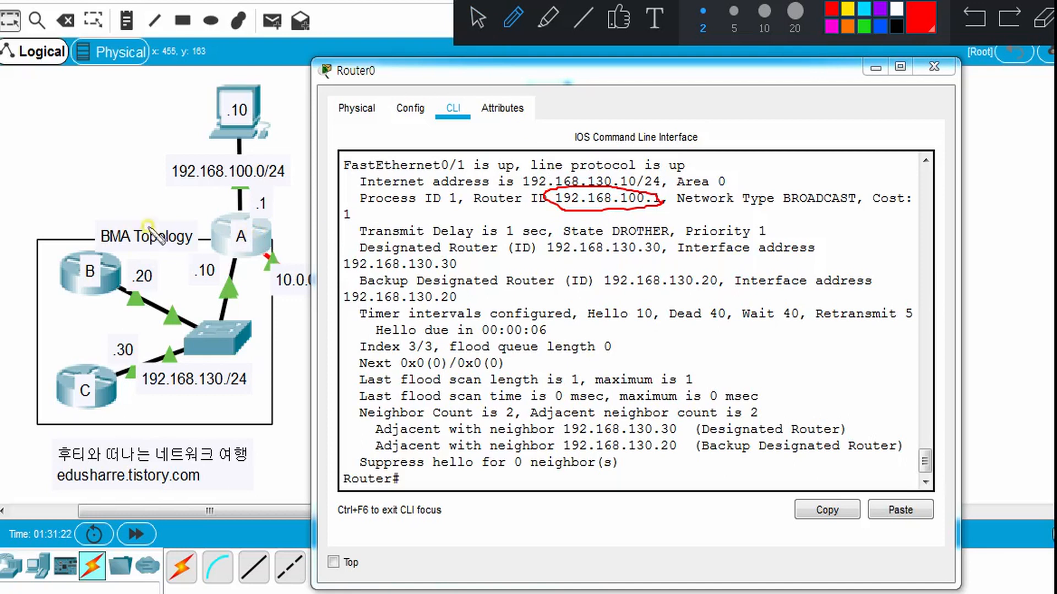
mouse_move(184, 204)
mouse_down()
mouse_move(228, 264)
mouse_move(287, 310)
mouse_up()
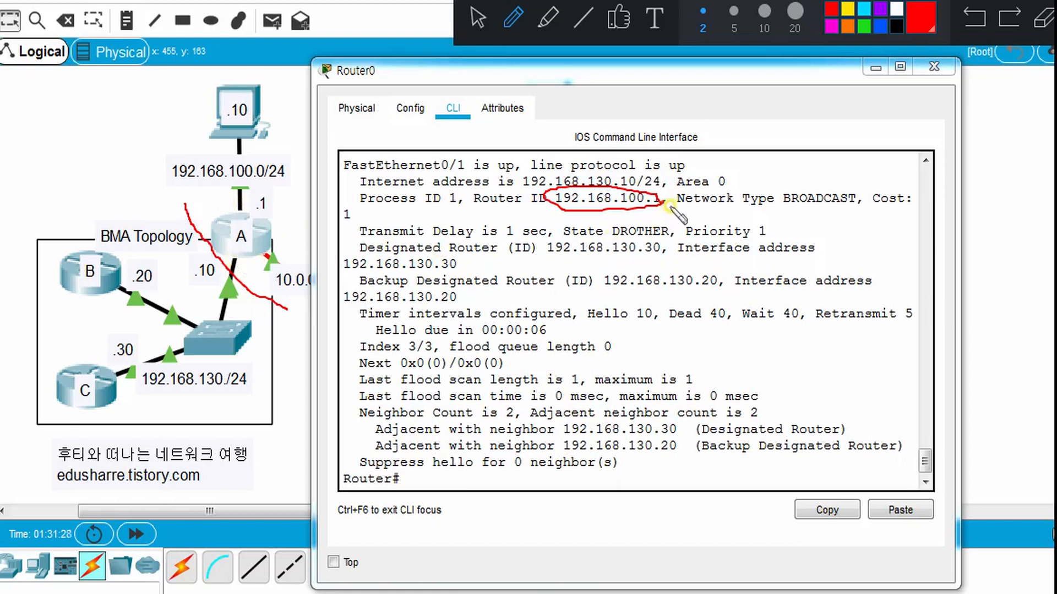
drag(668, 207, 610, 209)
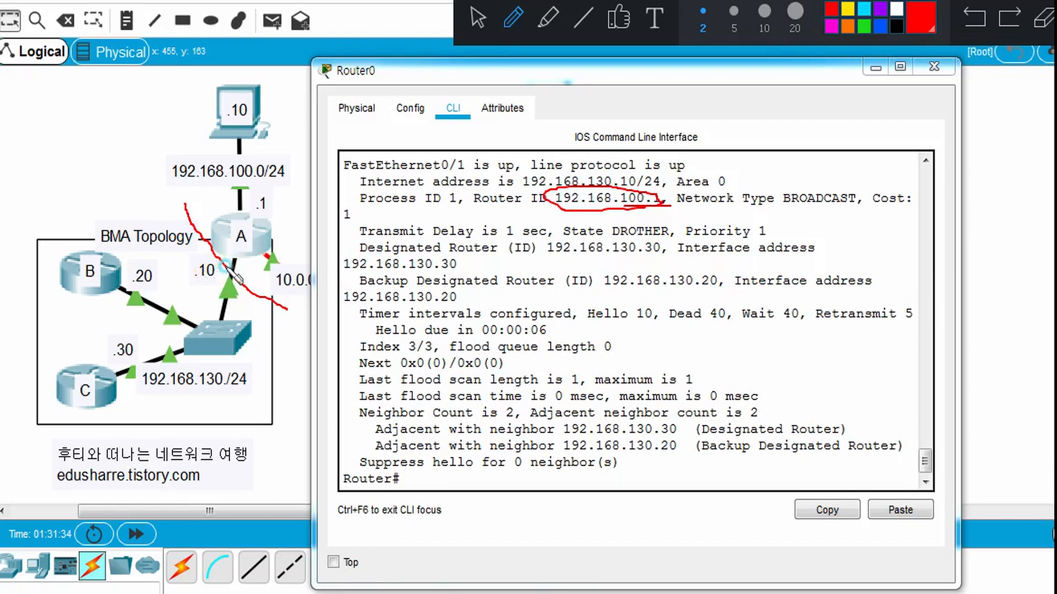
mouse_move(190, 255)
mouse_down()
mouse_move(138, 252)
mouse_move(233, 292)
mouse_move(253, 347)
mouse_up()
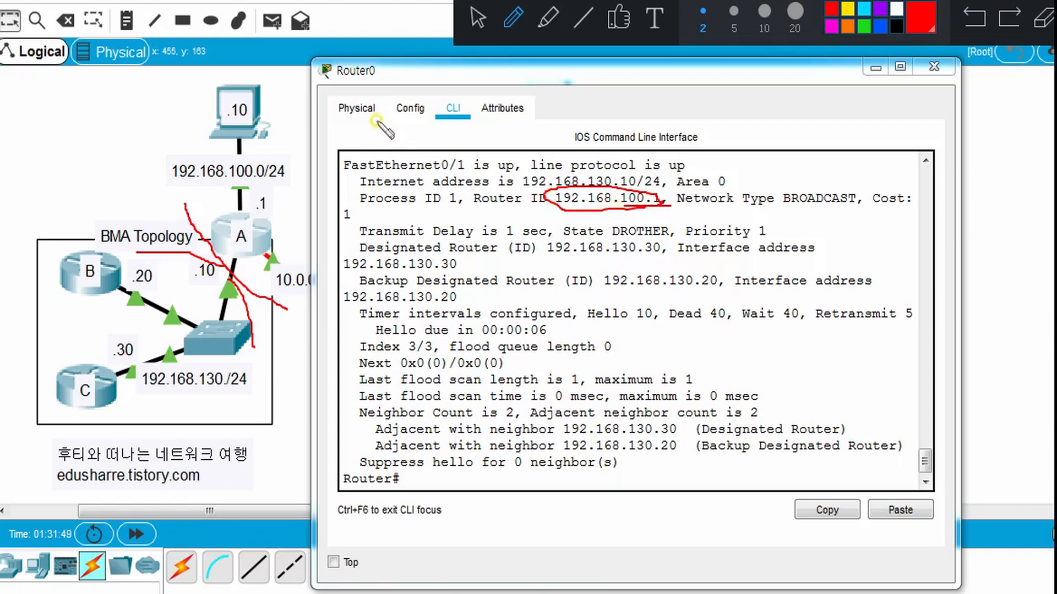
Save router A's running configuration with the "wr" command
click(478, 20)
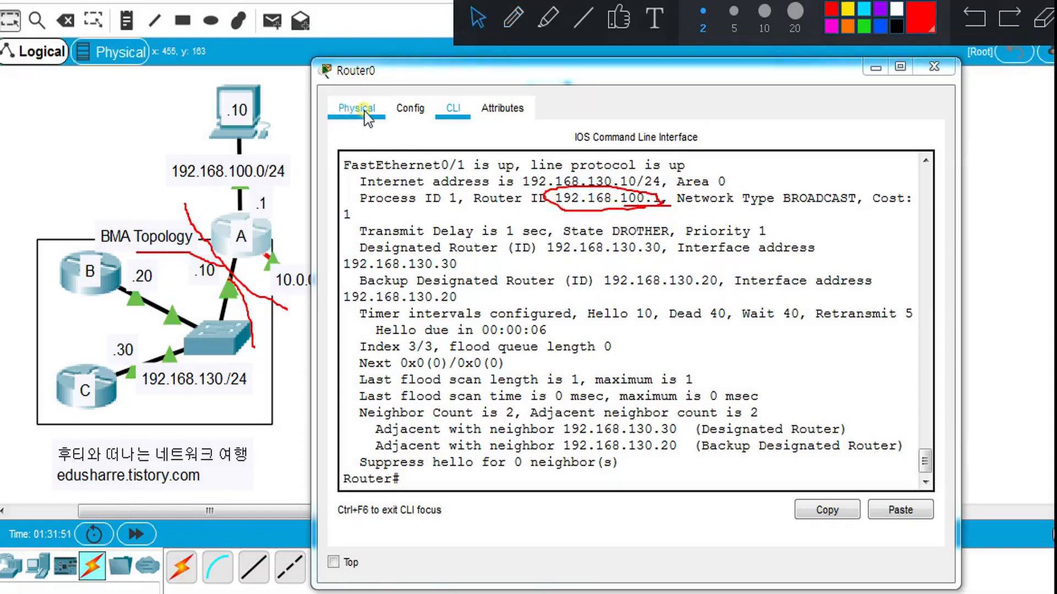
click(435, 473)
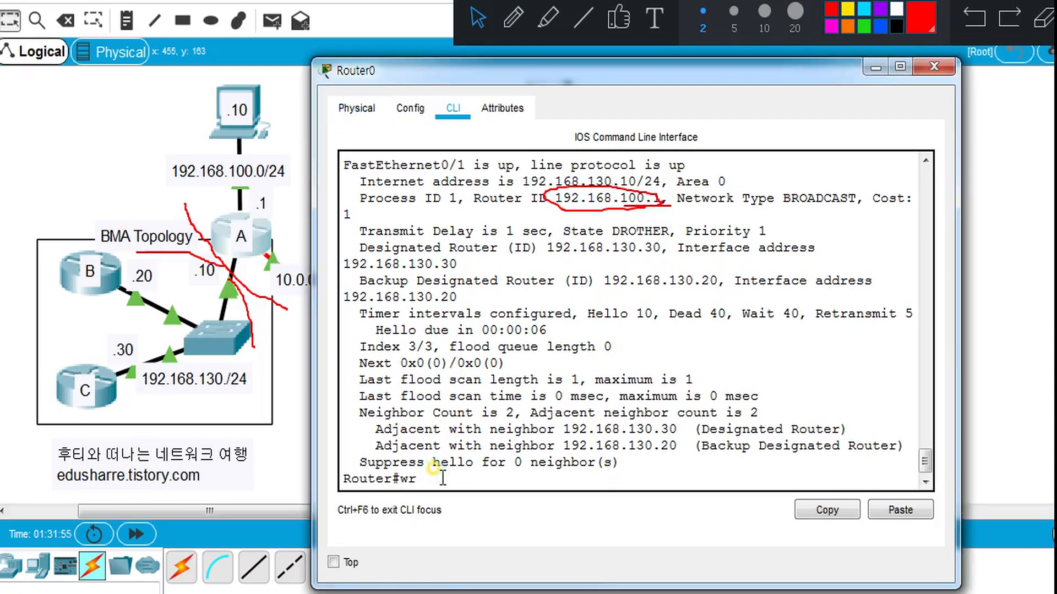
text(wr)
key(Return)
key(Return)
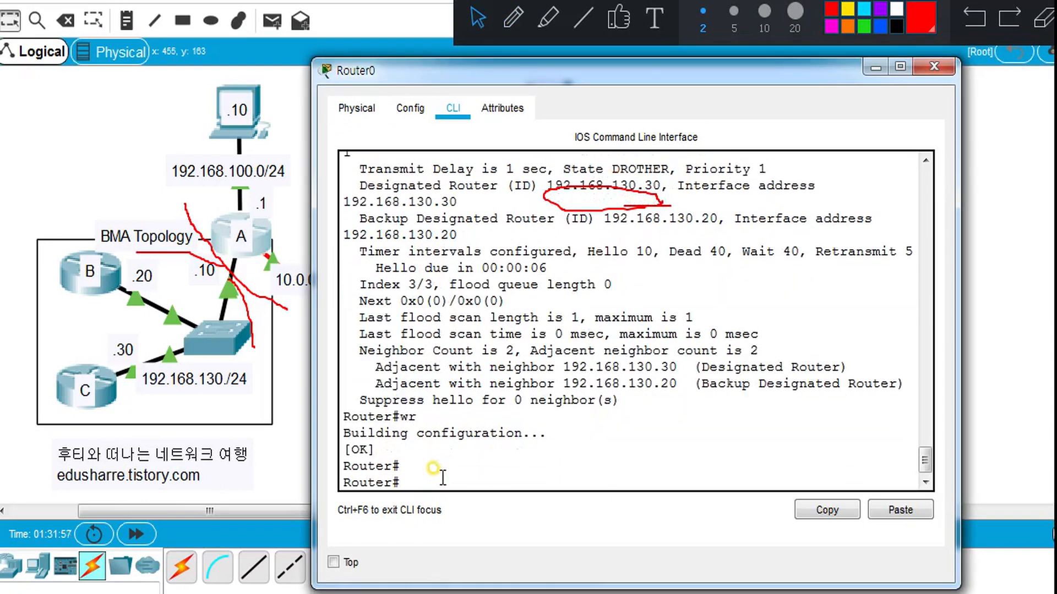
Power router A off and on in its physical view, return to its CLI and clear the pen annotations
click(356, 109)
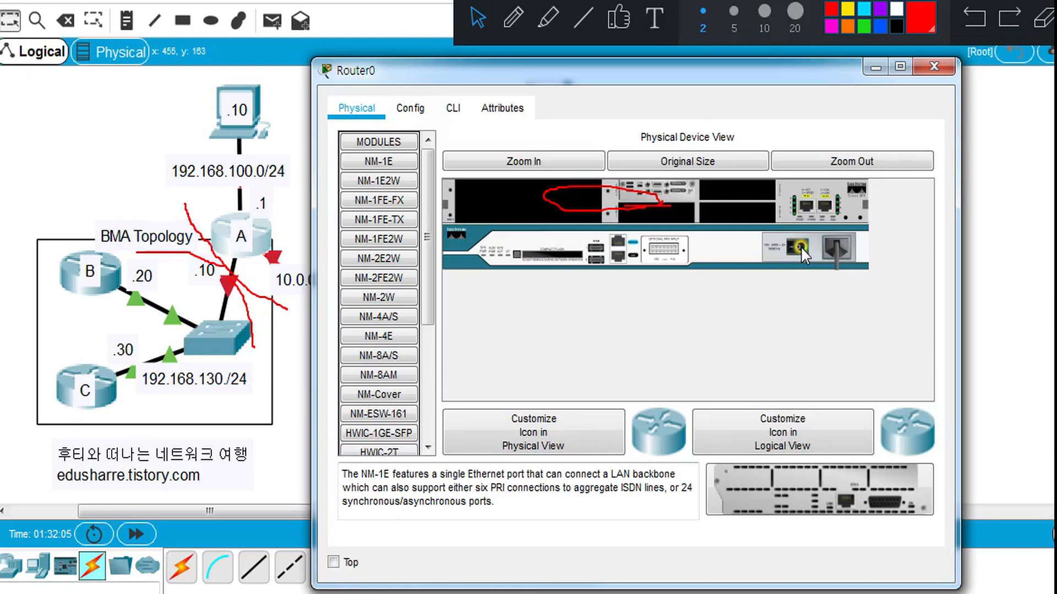
click(454, 109)
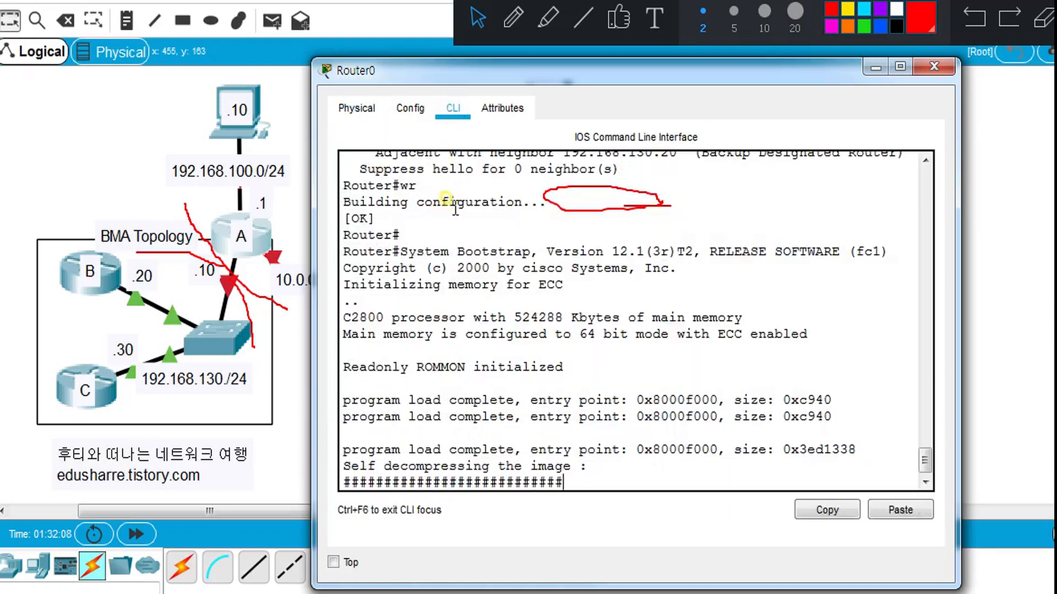
click(1045, 18)
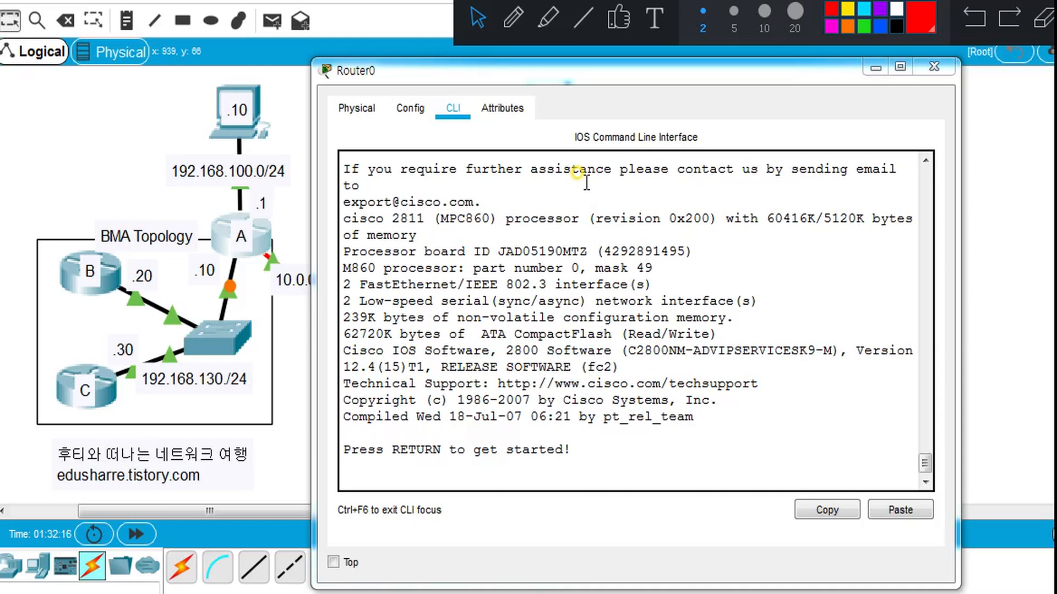
Enter privileged mode on router A and display its OSPF process details with "sh ip ospf" through to the end
click(526, 395)
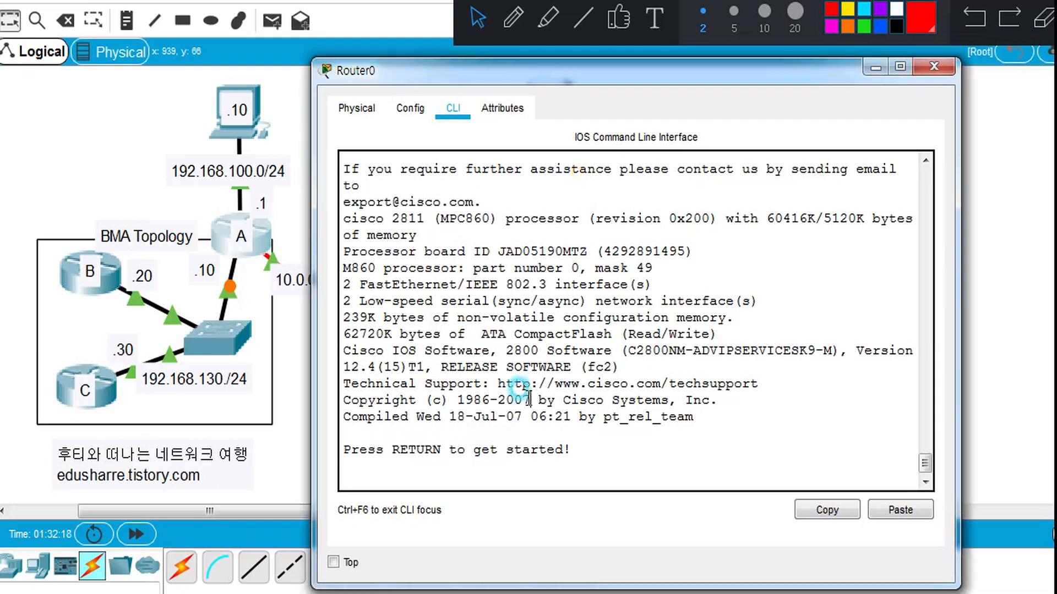
key(Return)
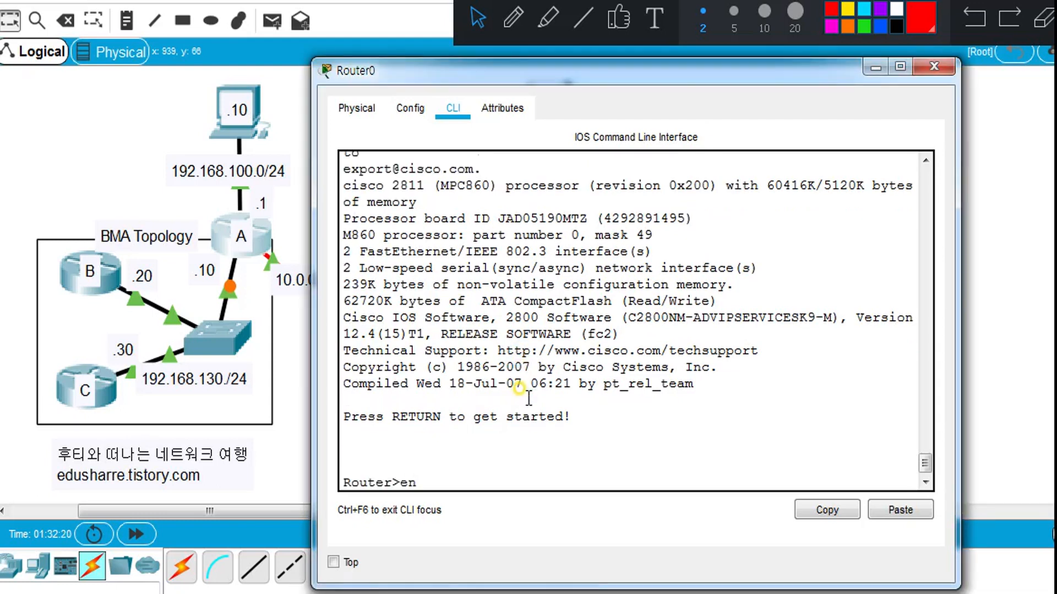
text(en)
key(Return)
text(sh ipo)
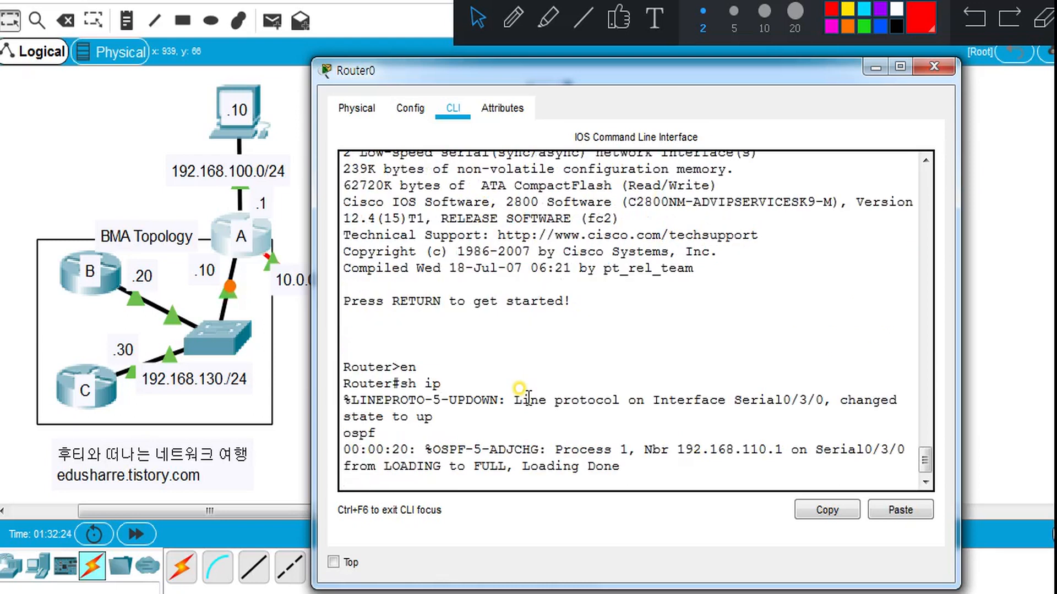
key(Return)
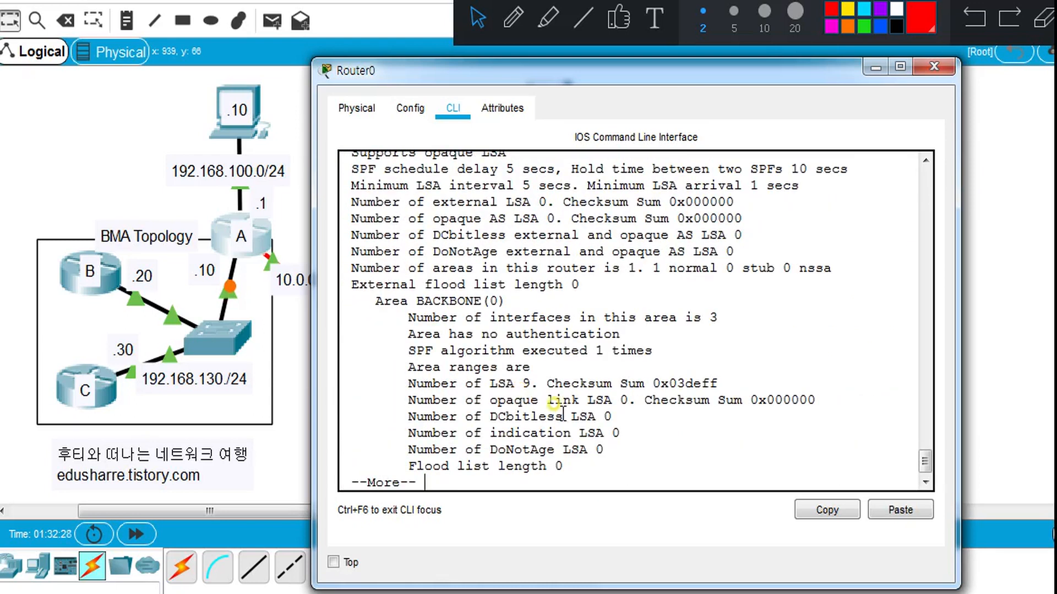
key(space)
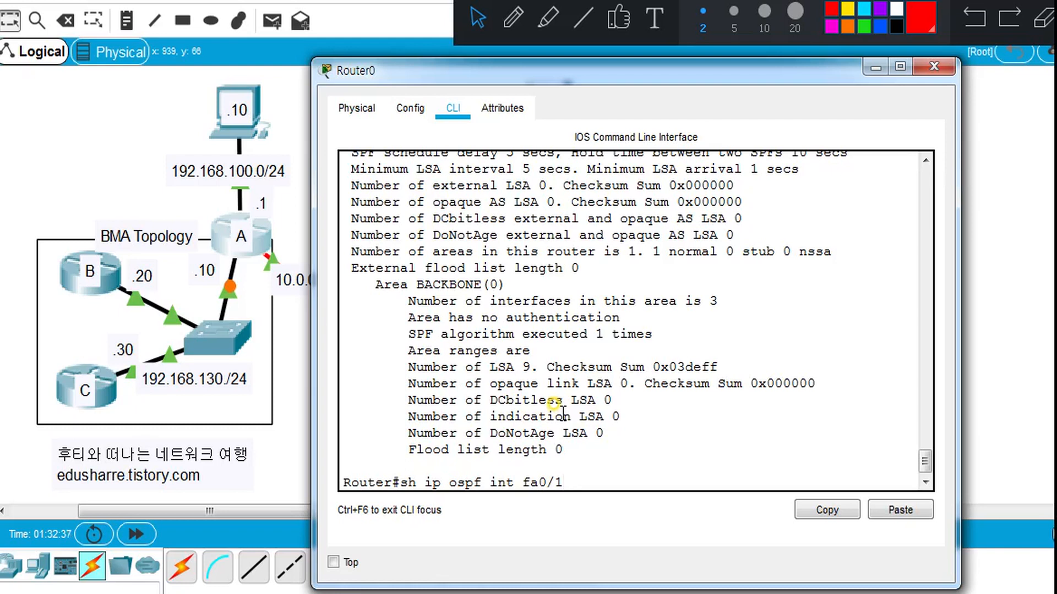
Fast-forward the simulation time on the topology and return to router A's CLI
click(136, 537)
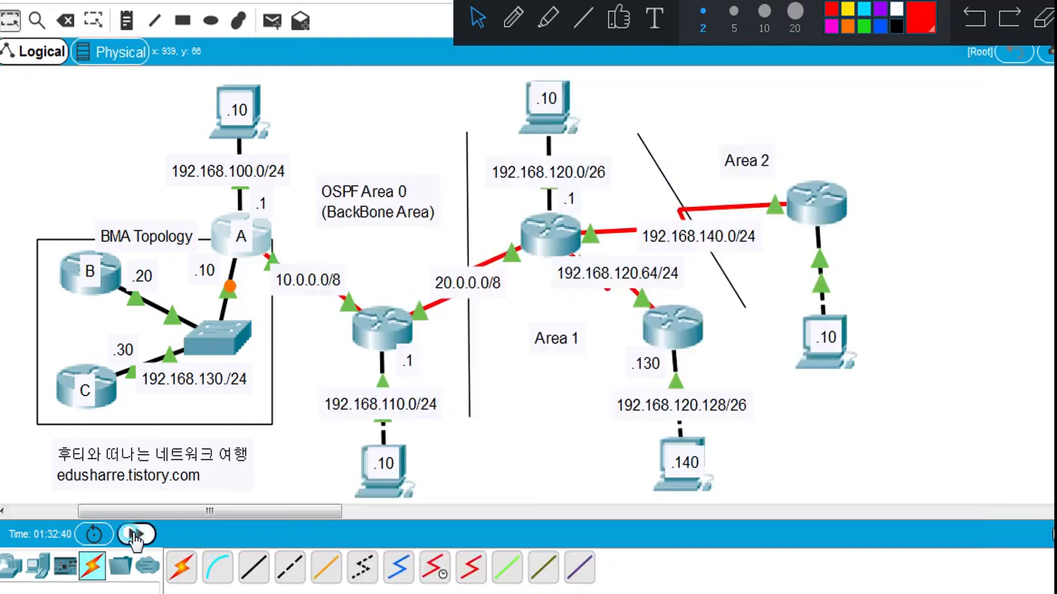
click(228, 266)
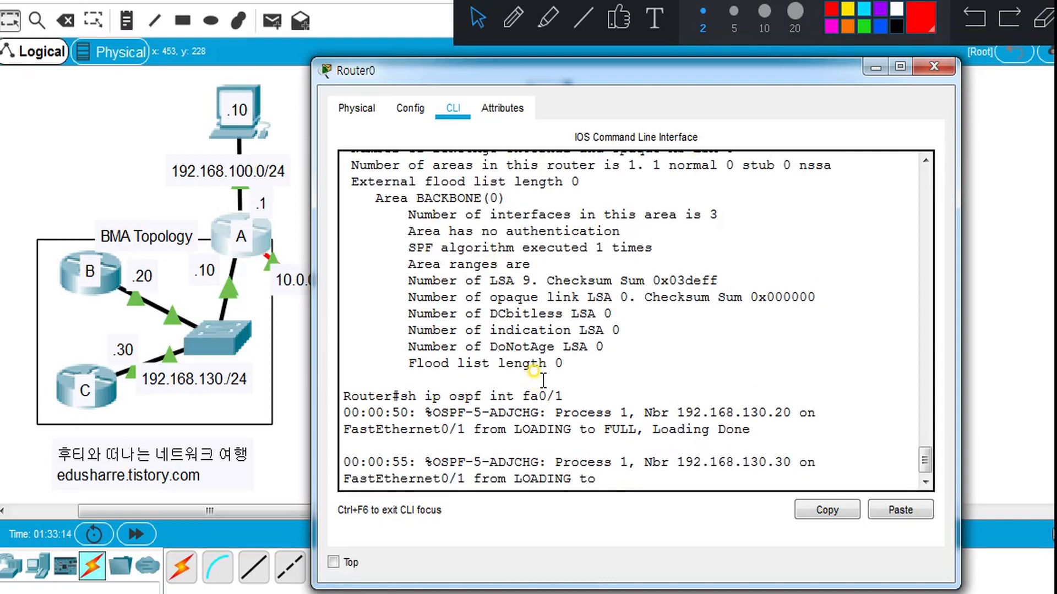
text(sh ip ospf)
key(BackSpace)
key(BackSpace)
key(BackSpace)
key(BackSpace)
key(BackSpace)
key(BackSpace)
key(BackSpace)
key(BackSpace)
key(BackSpace)
key(BackSpace)
key(BackSpace)
text(en)
key(Return)
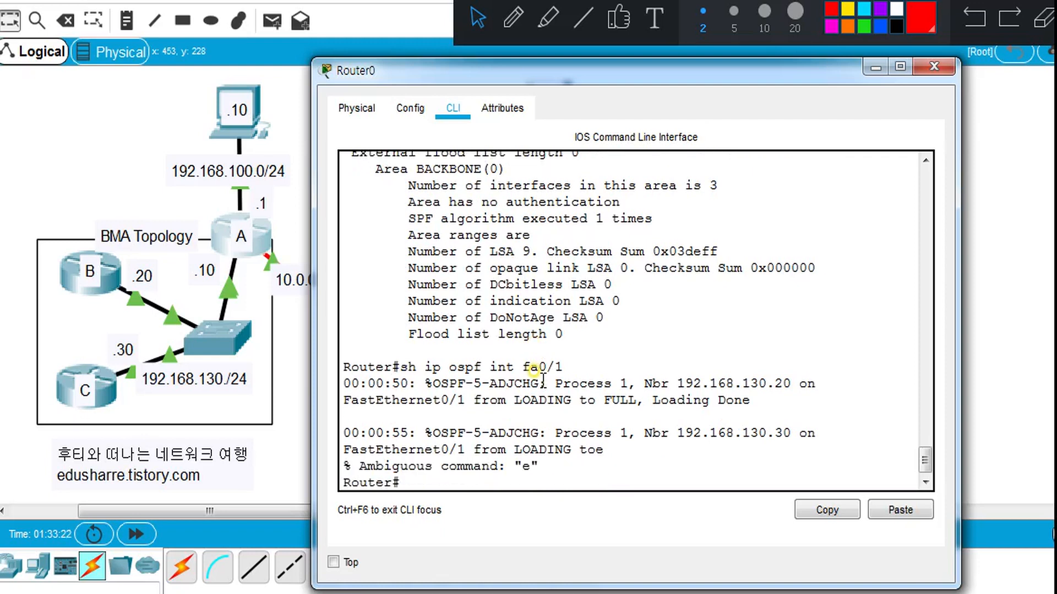
Display router A's OSPF details for its switch-facing interface with "sh ip ospf int fa0/1"
text(sh int)
key(BackSpace)
key(BackSpace)
text(p ospf int fa0/1)
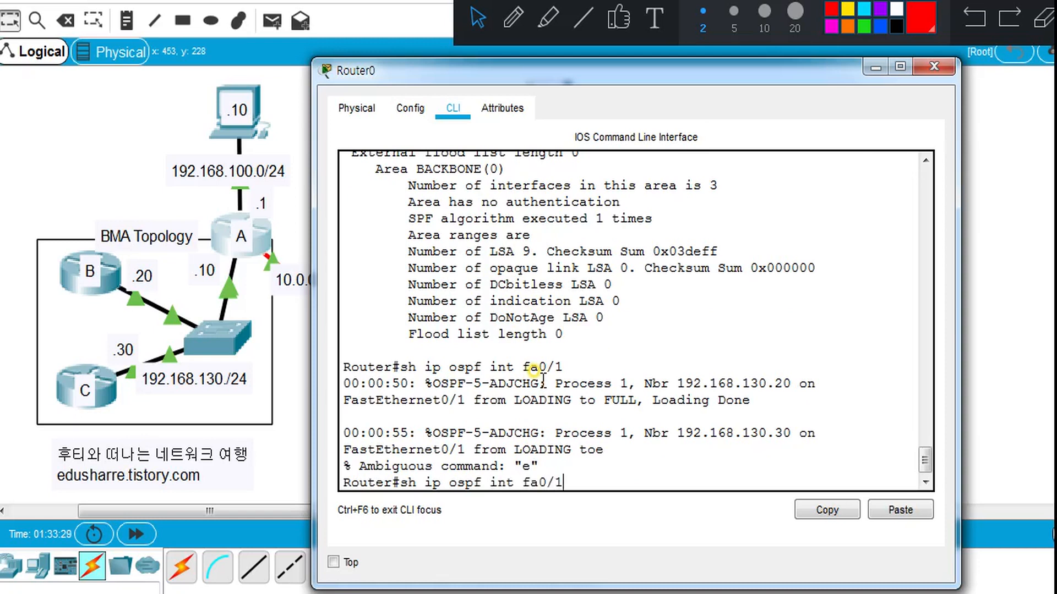
key(Return)
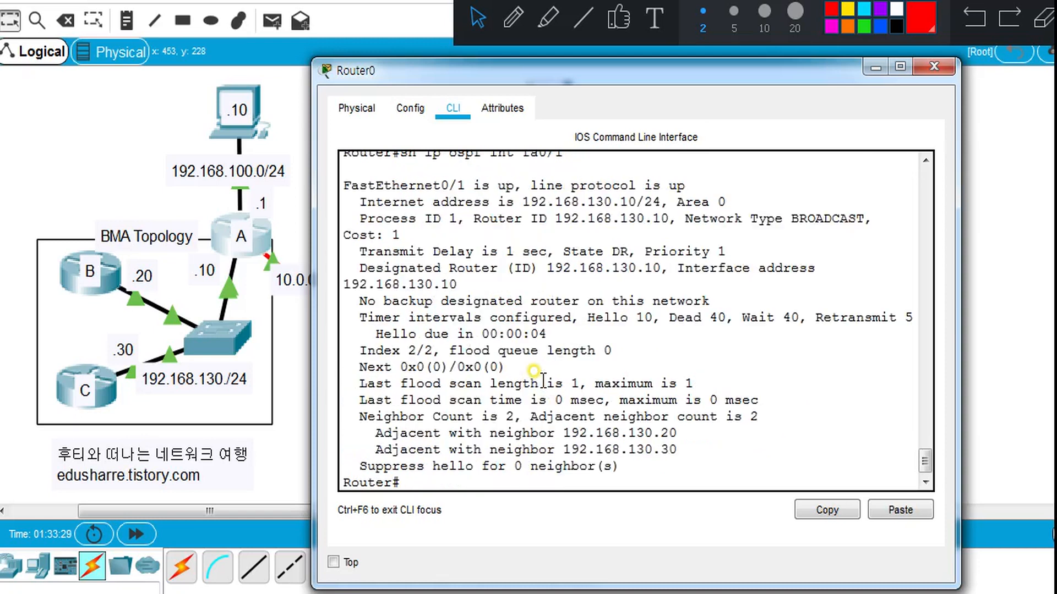
Underline the router ID label and its address in router A's output in red and circle router C on the topology
click(512, 20)
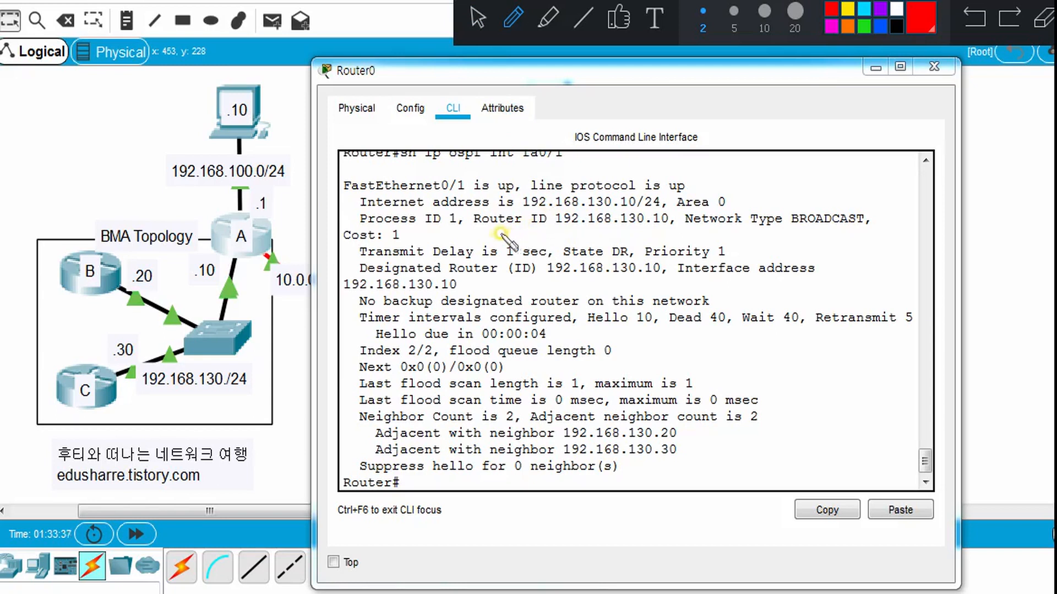
drag(477, 229, 538, 225)
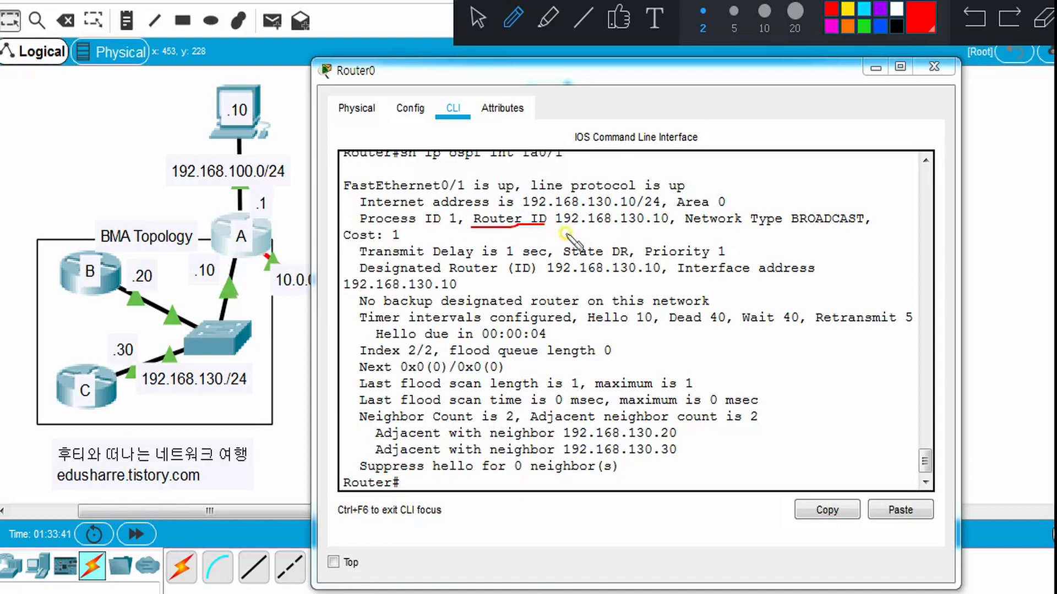
drag(561, 226, 673, 225)
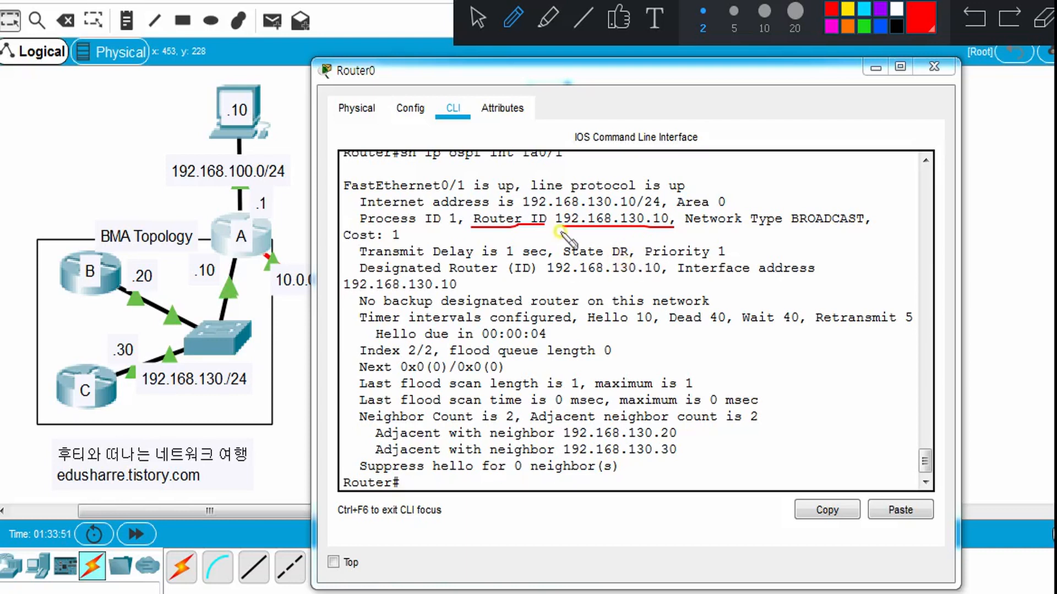
mouse_move(89, 413)
mouse_down()
mouse_move(71, 411)
mouse_move(82, 349)
mouse_move(124, 388)
mouse_move(93, 417)
mouse_up()
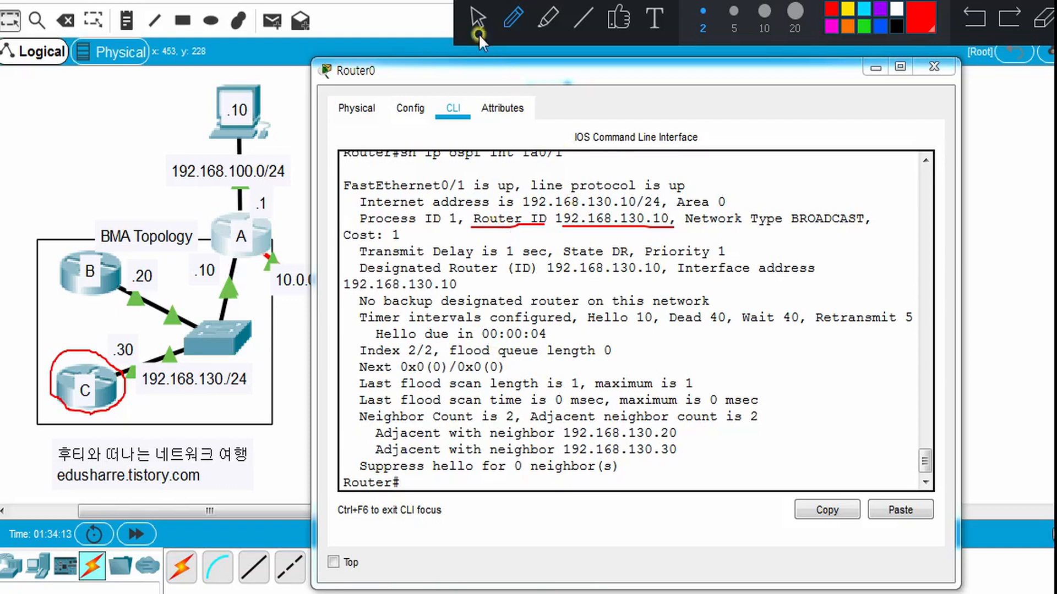
click(479, 20)
drag(554, 218, 669, 218)
Set router A's OSPF router ID to 5.5.5.5 under "router ospf 1" in configuration mode
click(422, 486)
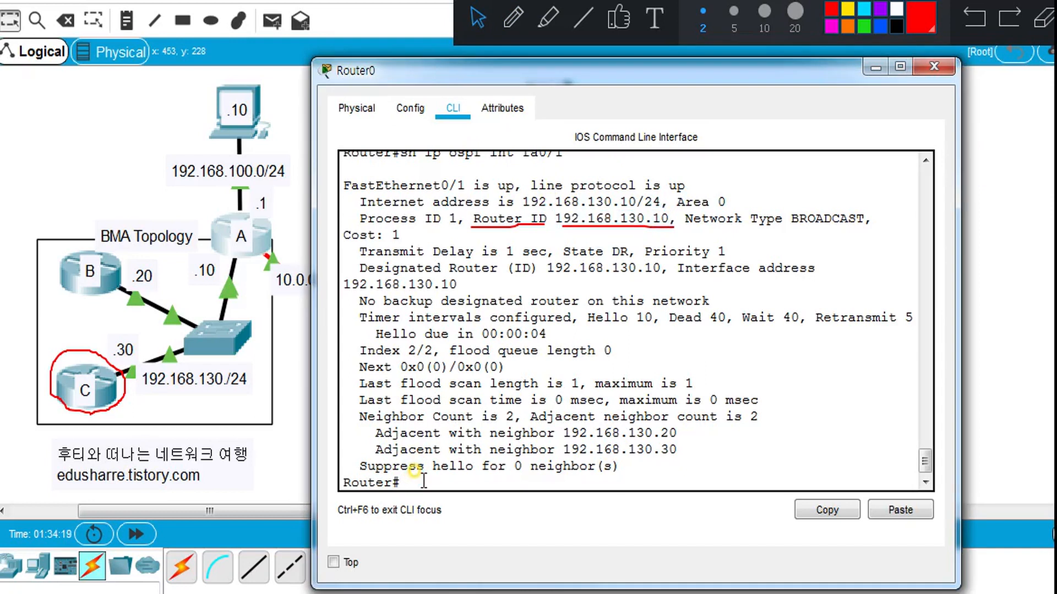
text(conf t)
key(Return)
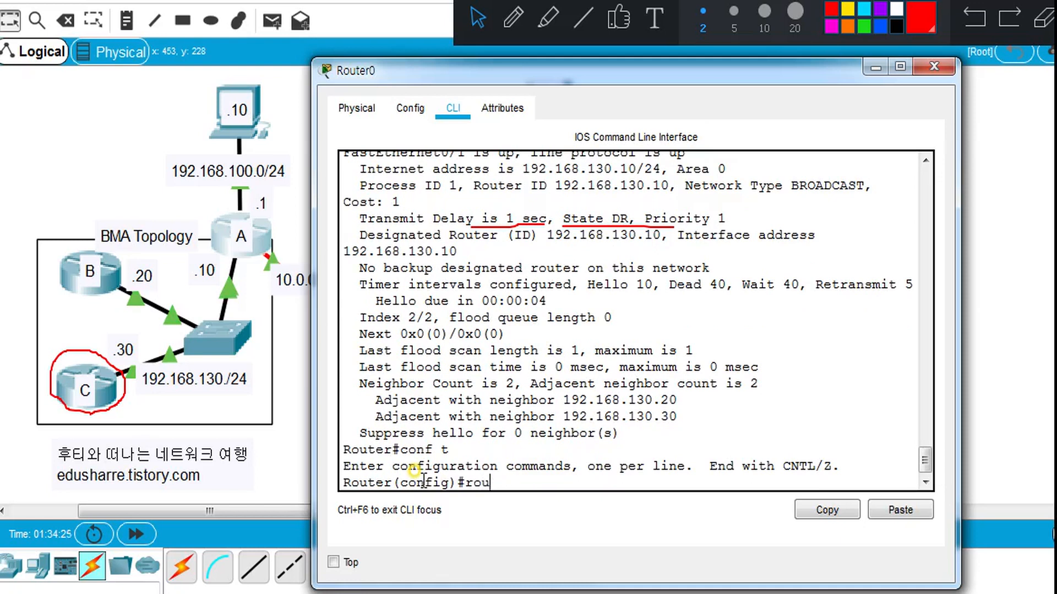
text(router ospf 1)
key(Return)
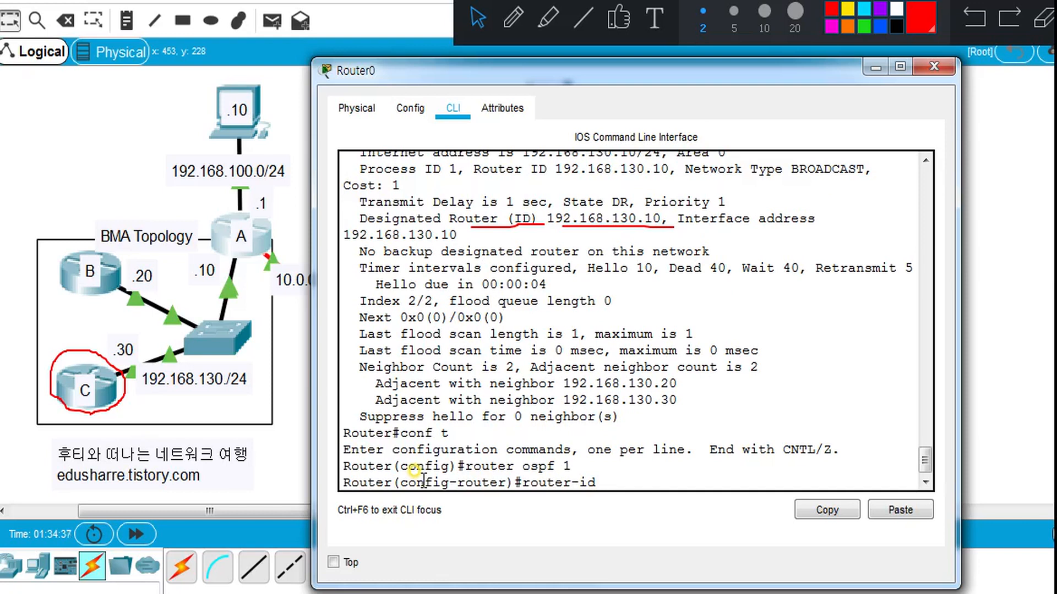
text(.5.5.5)
key(Return)
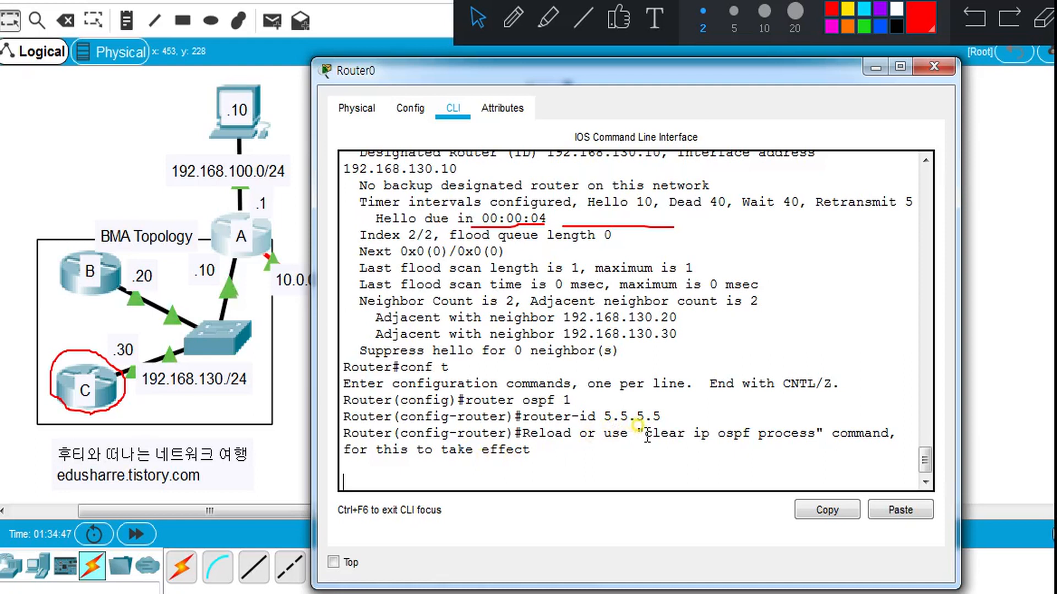
Highlight the "Reload" and "clear ip ospf process" options in the message shown after the router-id command
drag(645, 435, 815, 434)
drag(571, 434, 523, 434)
drag(652, 434, 812, 434)
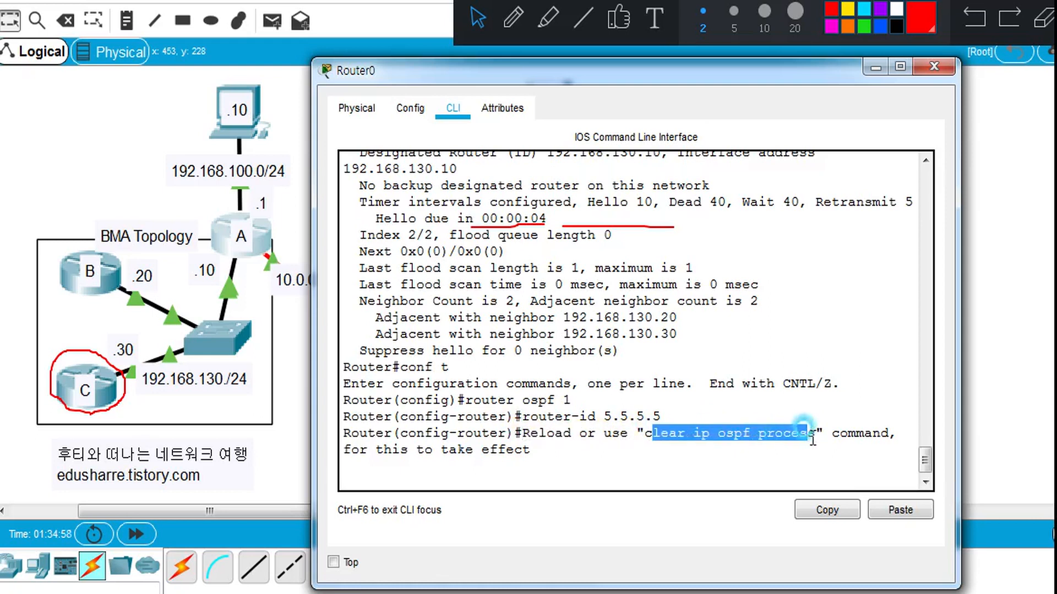
Leave router A's OSPF configuration mode with "end" and return to the privileged prompt
click(382, 471)
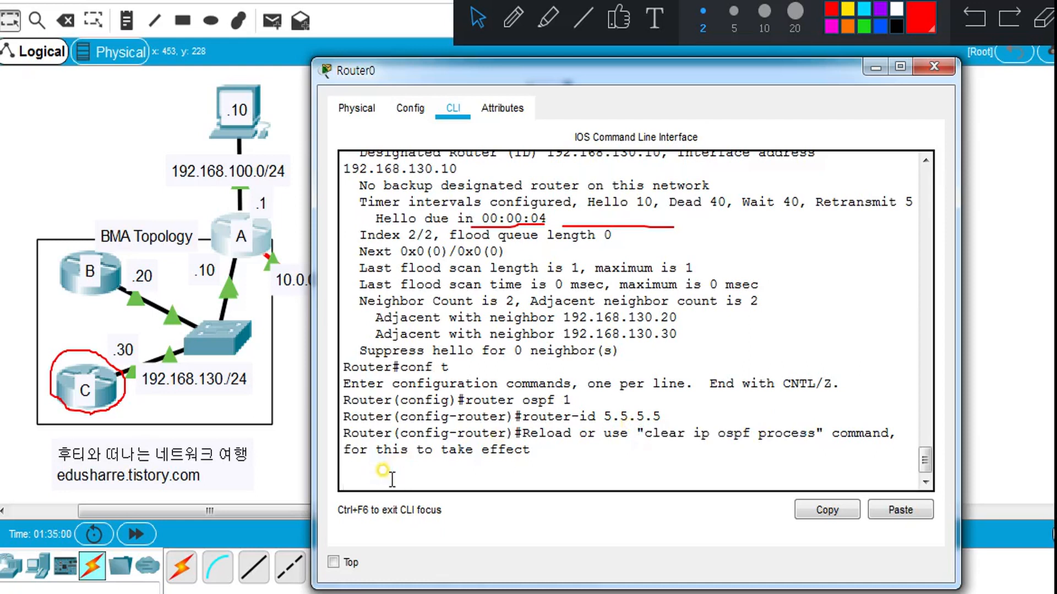
key(Return)
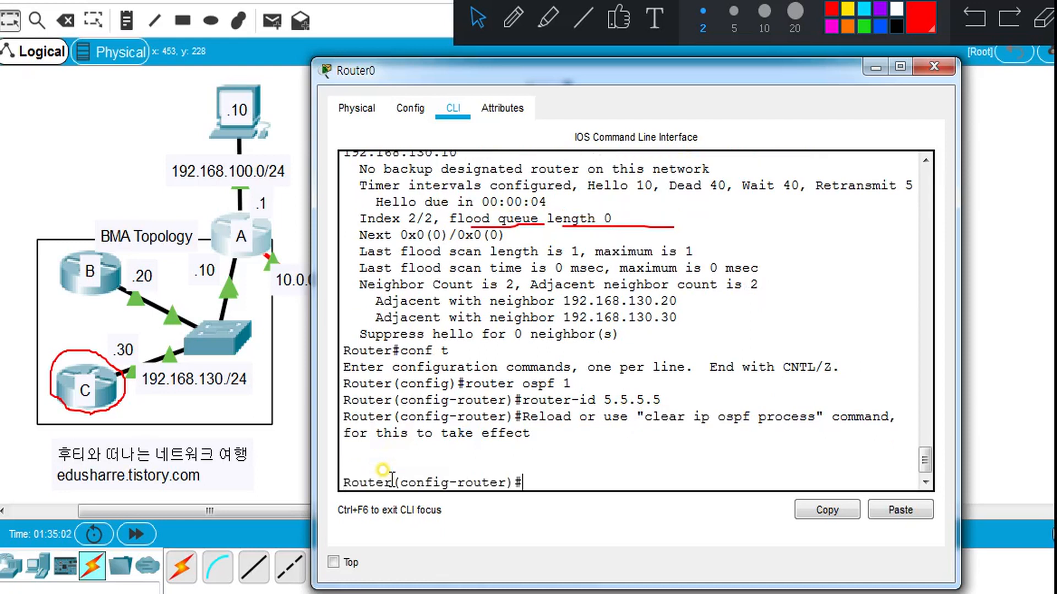
text(end)
key(Return)
key(Return)
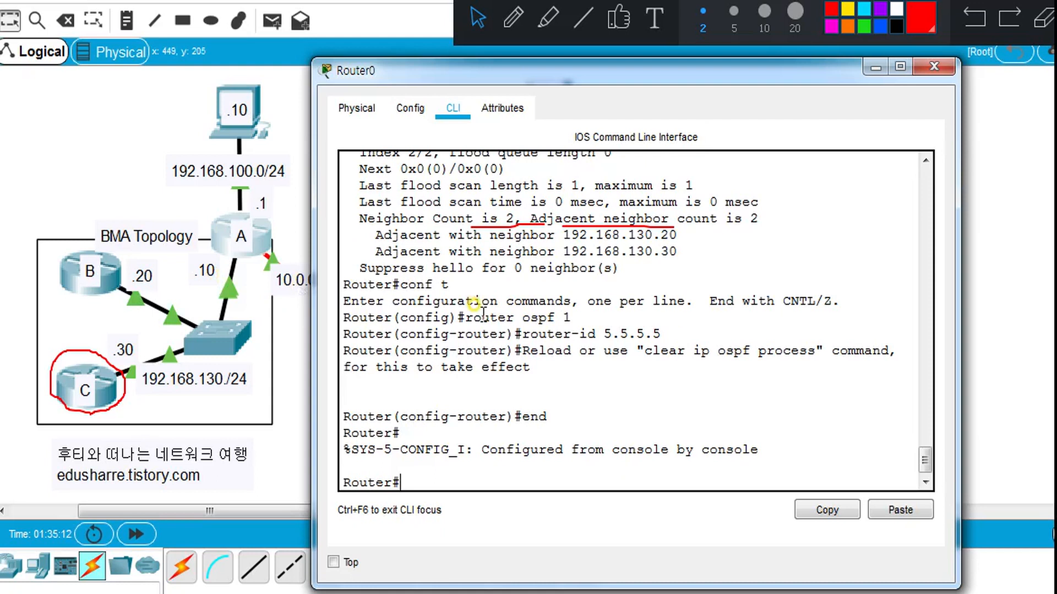
Reset all OSPF processes on router A with "clear ip ospf process", answering y, and return to a clean prompt
text(clear ip ospf proess)
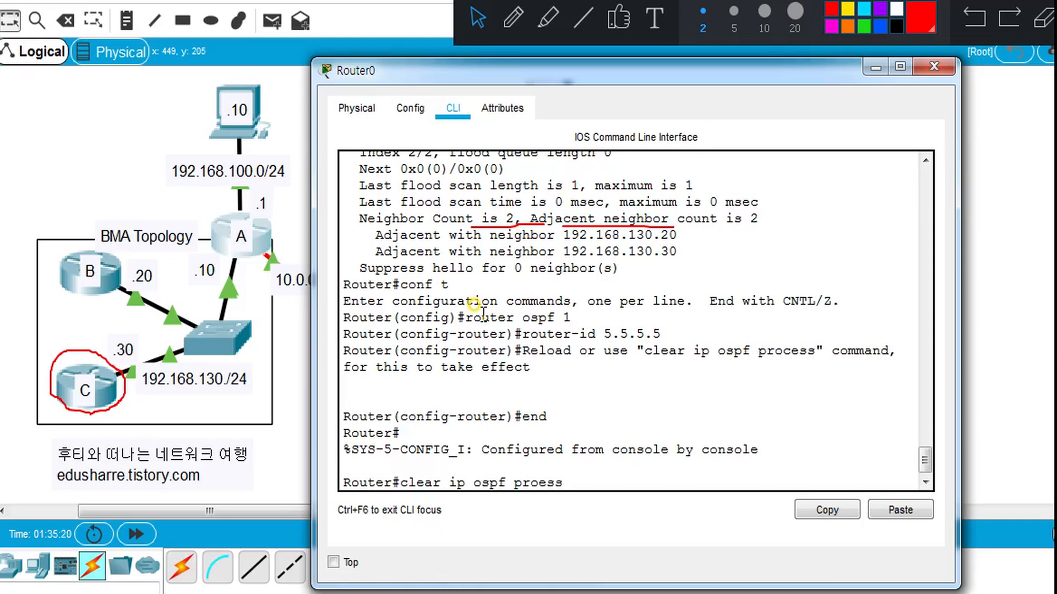
key(Left)
key(Left)
text(c)
key(Return)
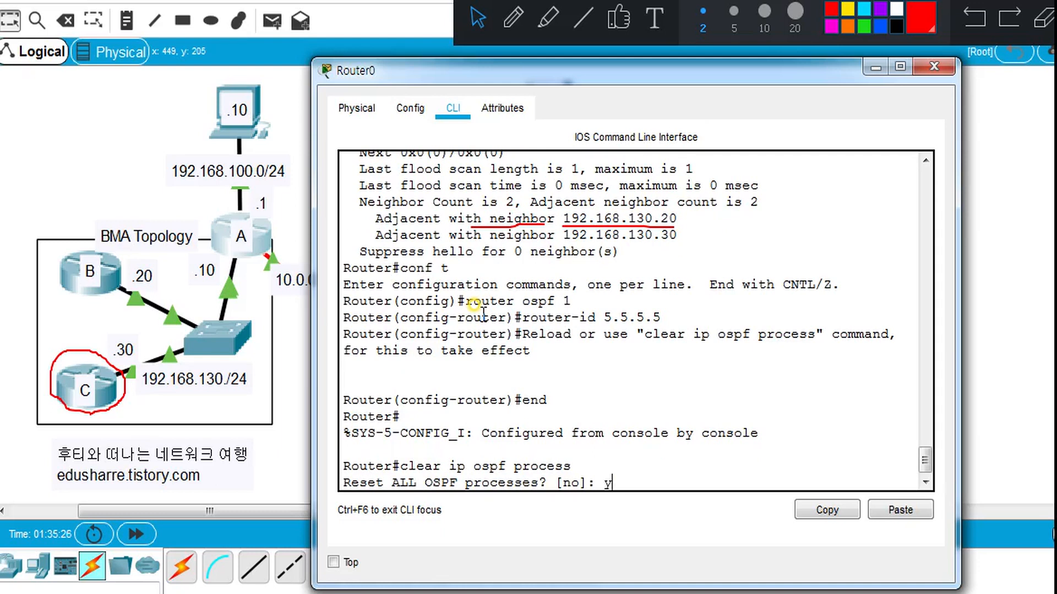
text(y)
key(Return)
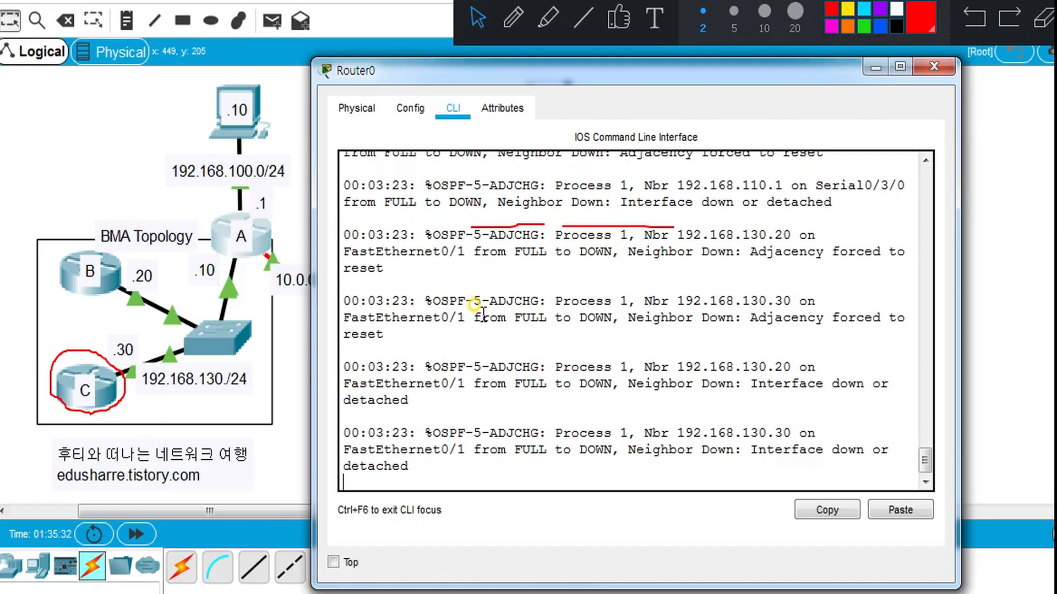
key(Return)
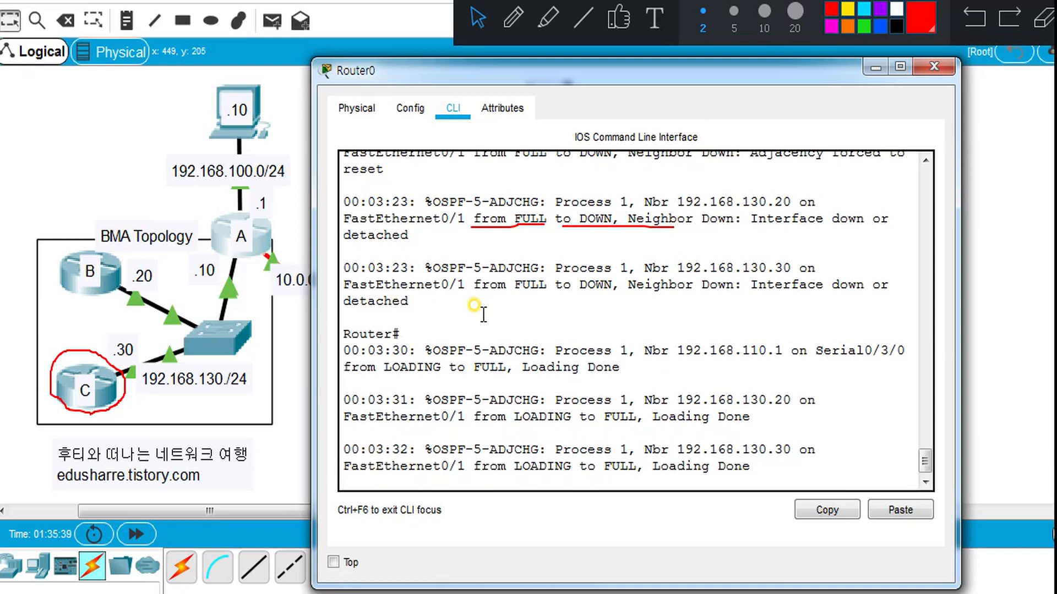
key(Return)
key(Return)
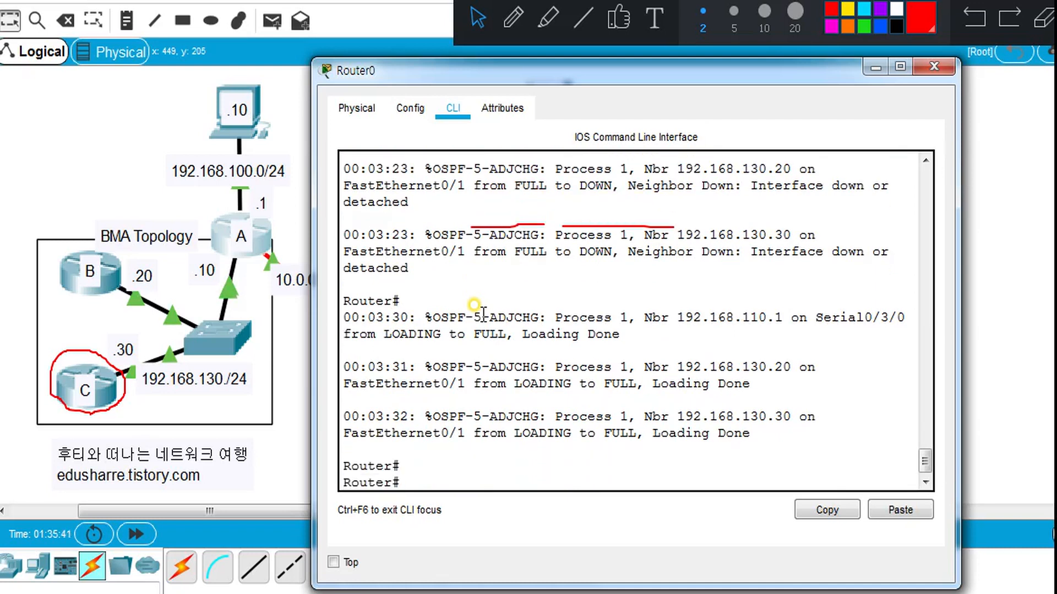
Recheck router A's OSPF interface details by rerunning "sh ip ospf int fa0/1"
text(conf t)
key(Up)
key(Up)
key(Up)
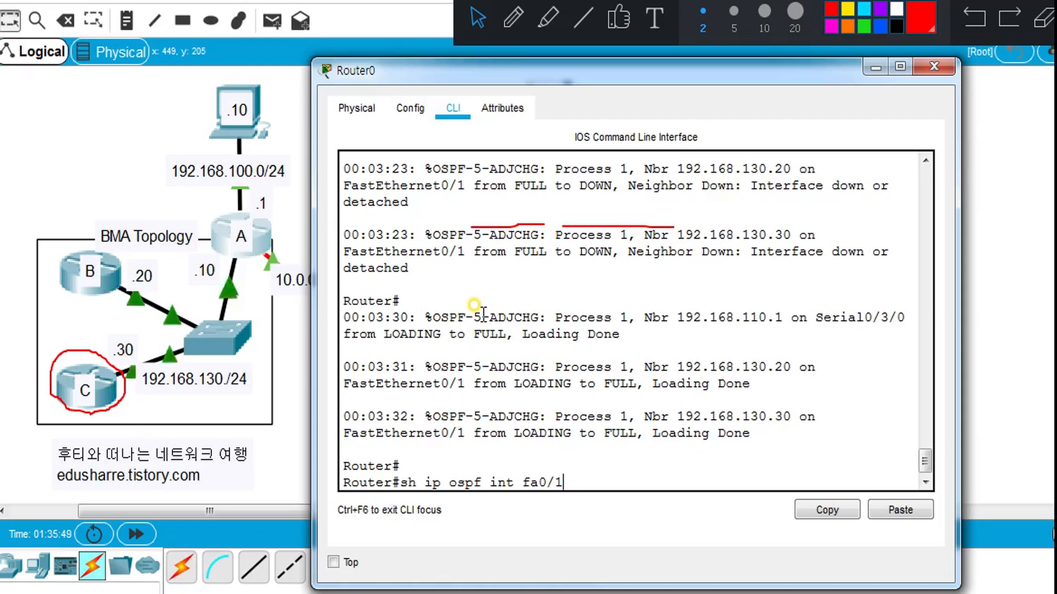
key(Return)
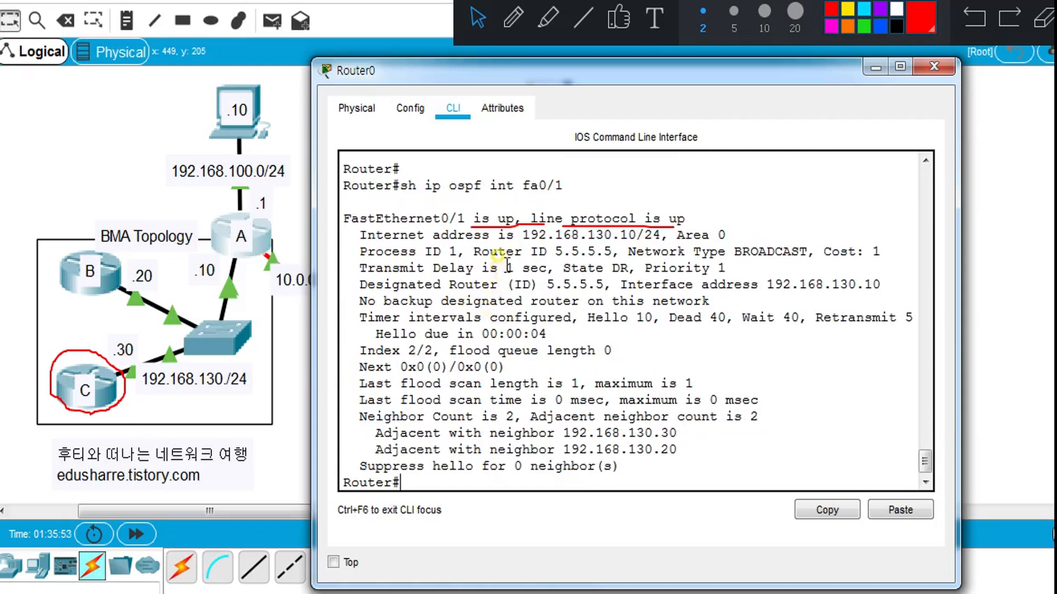
Clear the old pen annotations, underline the router ID entry in router A's output and circle its 5.5.5.5 value in red
click(959, 26)
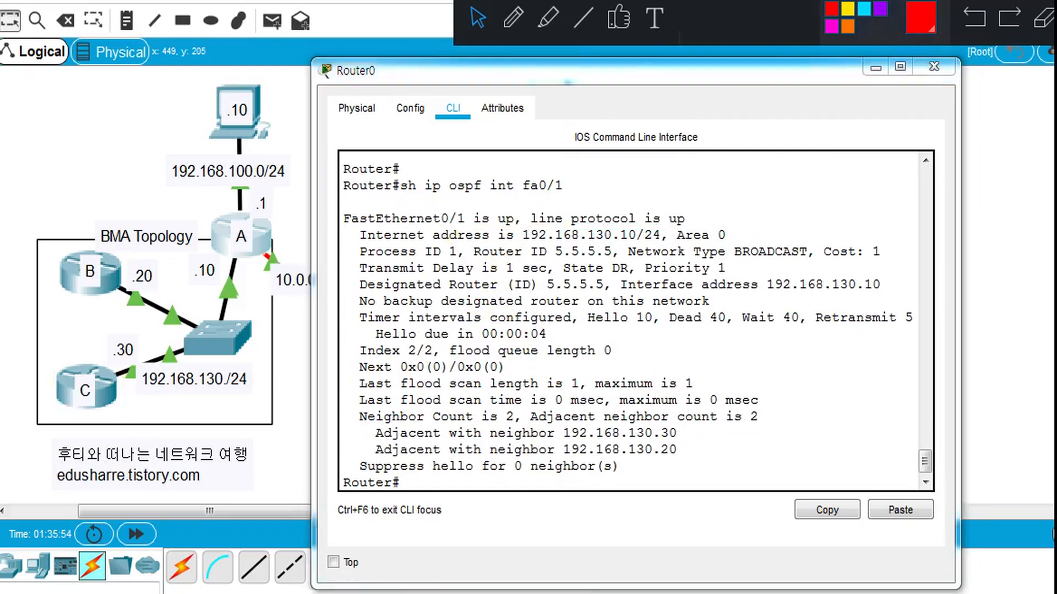
click(520, 22)
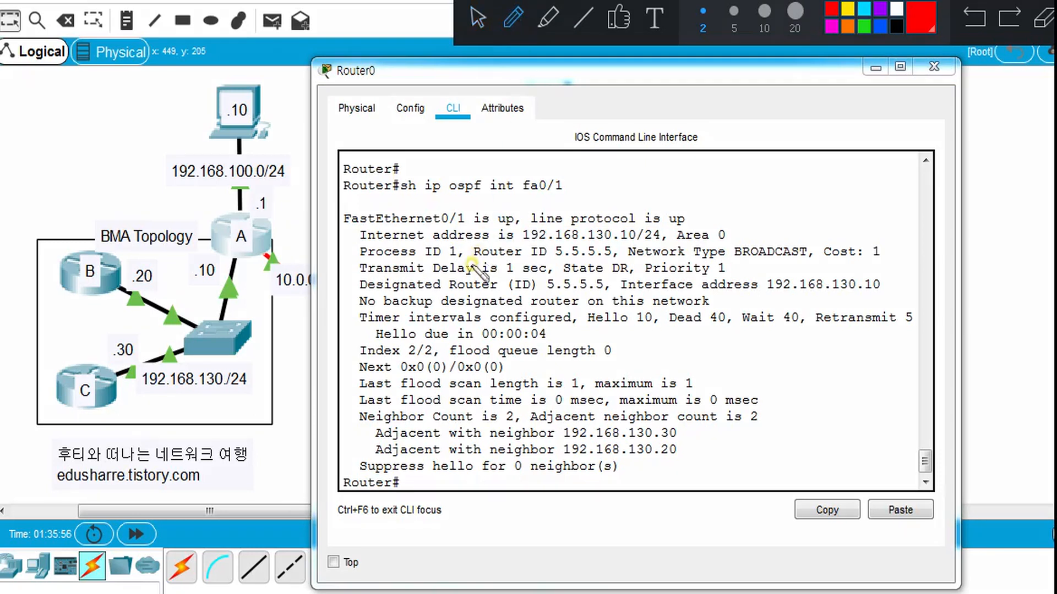
drag(474, 259, 616, 256)
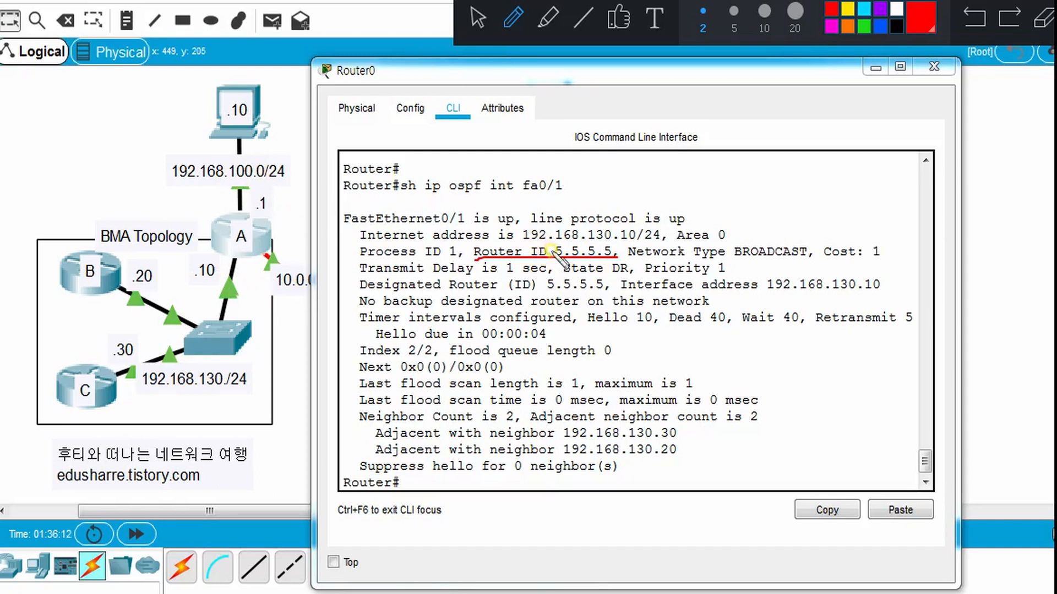
mouse_move(552, 241)
mouse_down()
mouse_move(556, 265)
mouse_move(616, 234)
mouse_move(613, 269)
mouse_move(557, 265)
mouse_up()
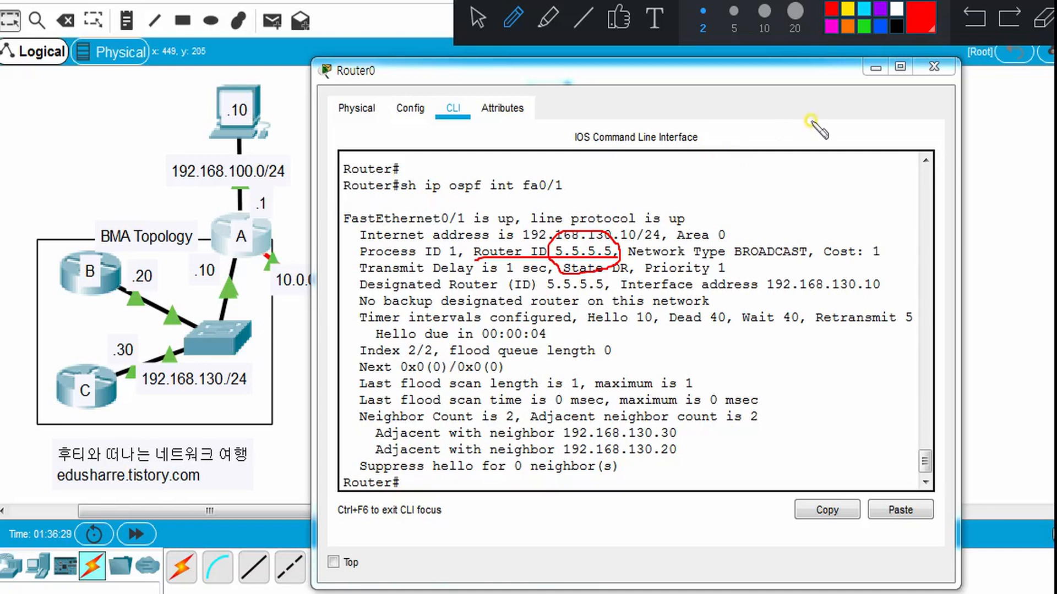
Clear the pen annotations and close router A's window to show the full topology
click(478, 19)
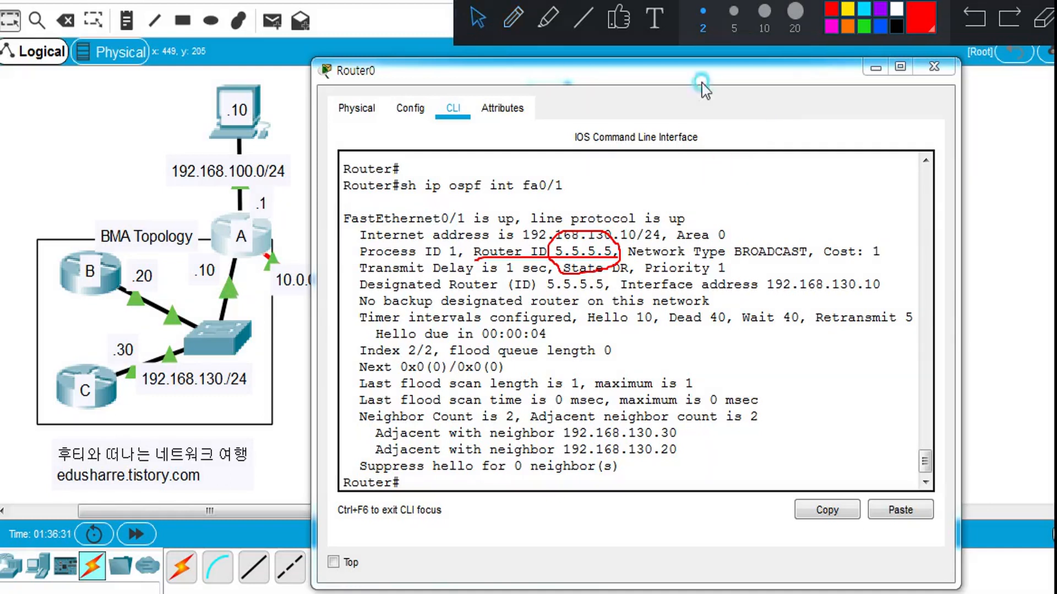
click(1045, 25)
click(934, 67)
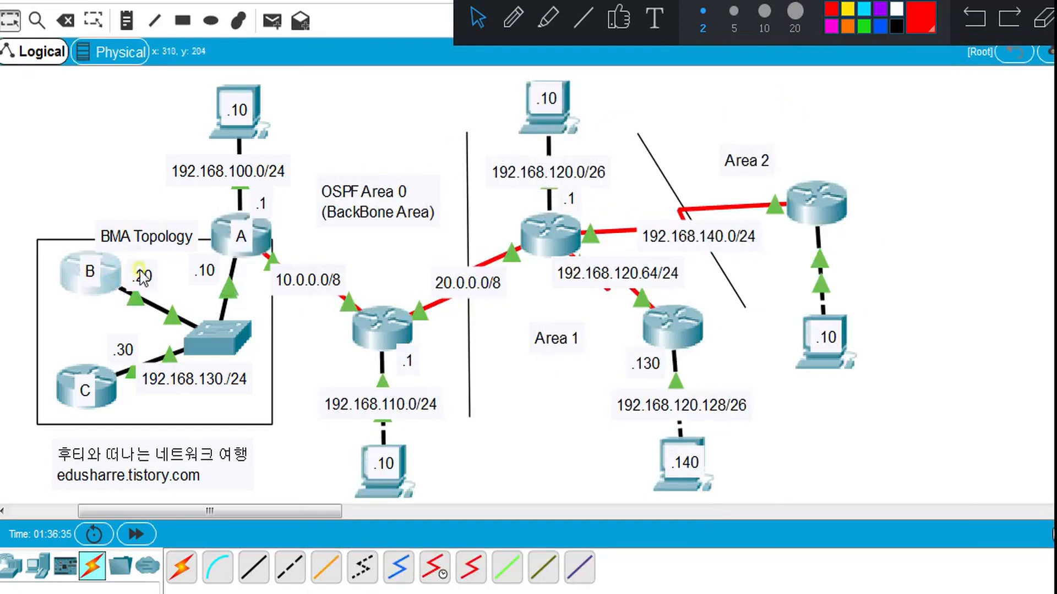
Open router B's command line, widen its window and bring up a fresh prompt
click(249, 254)
drag(425, 22, 360, 66)
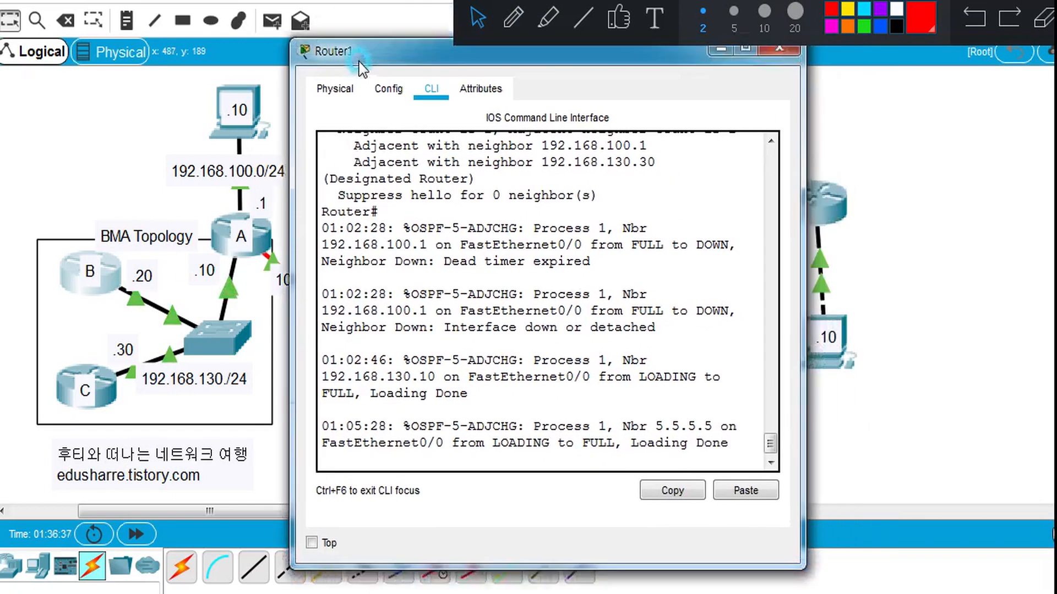
drag(291, 259, 176, 260)
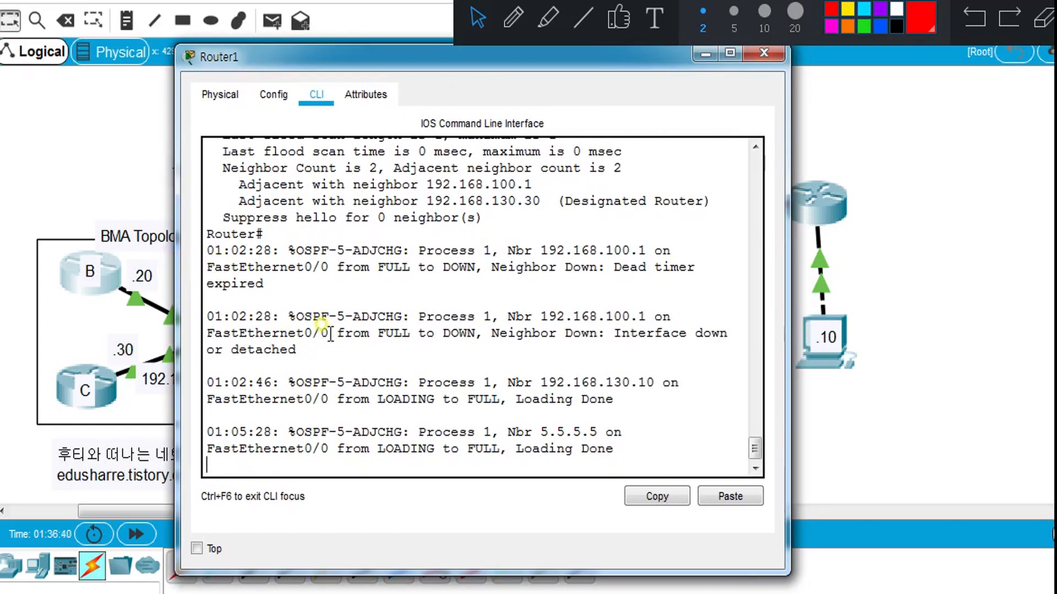
key(Return)
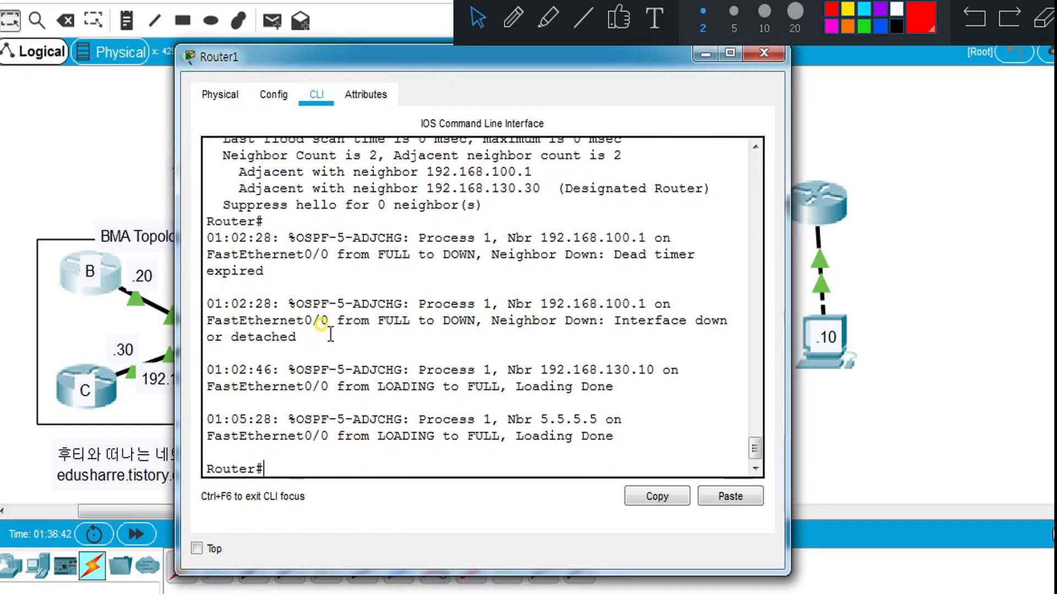
Review router B's earlier OSPF interface output, highlighting the backup designated router ID and the router ID
scroll(380, 412, up, 5)
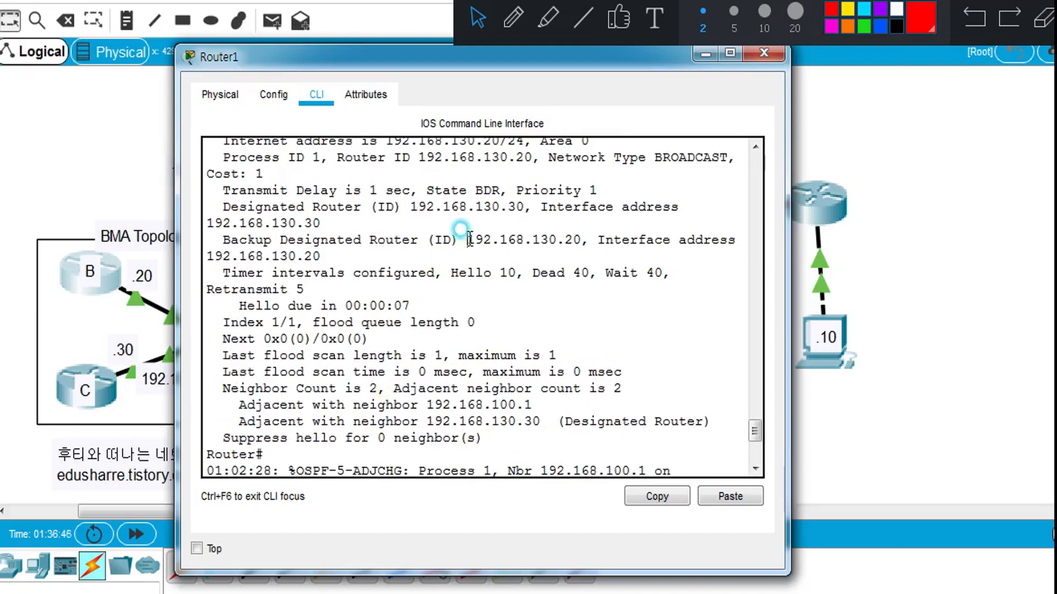
drag(467, 241, 589, 241)
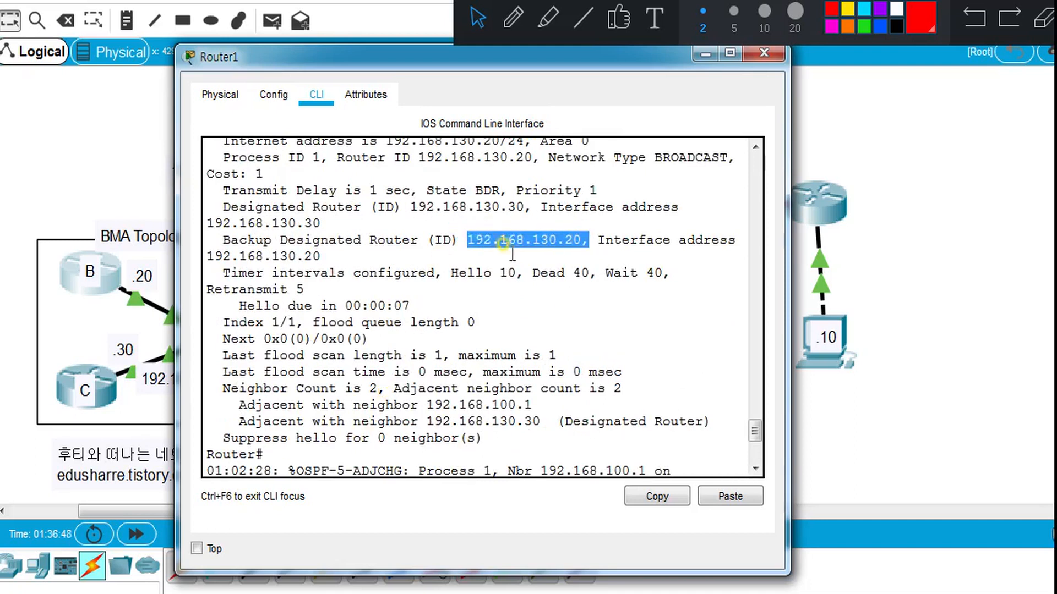
drag(540, 159, 421, 166)
scroll(341, 385, down, 5)
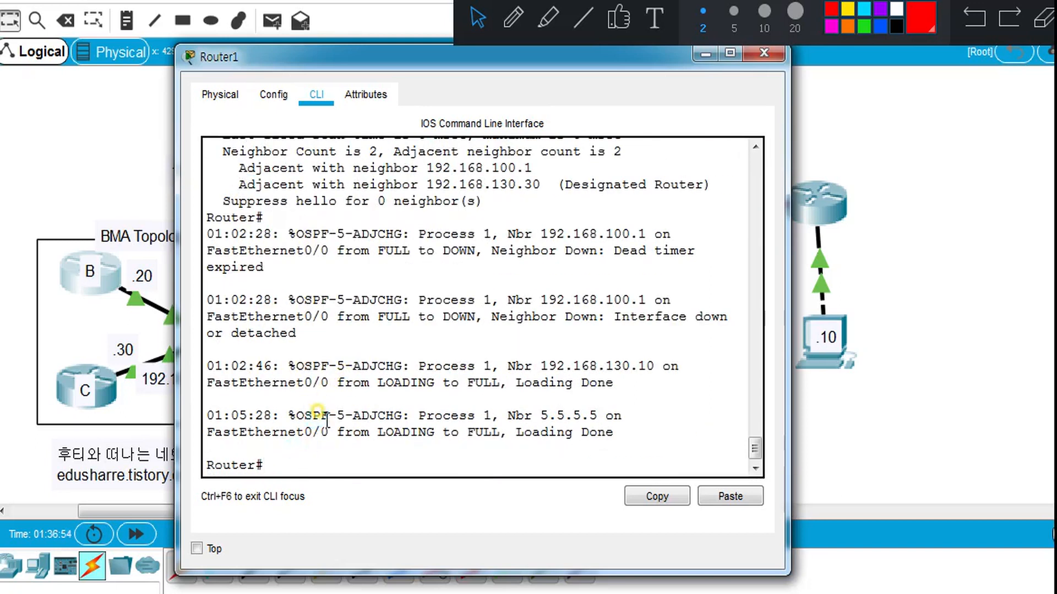
Enter global configuration on router B and create loopback interface 0 with "int lo0", returning to a clean interface prompt
text(conf t)
key(Return)
text(int )
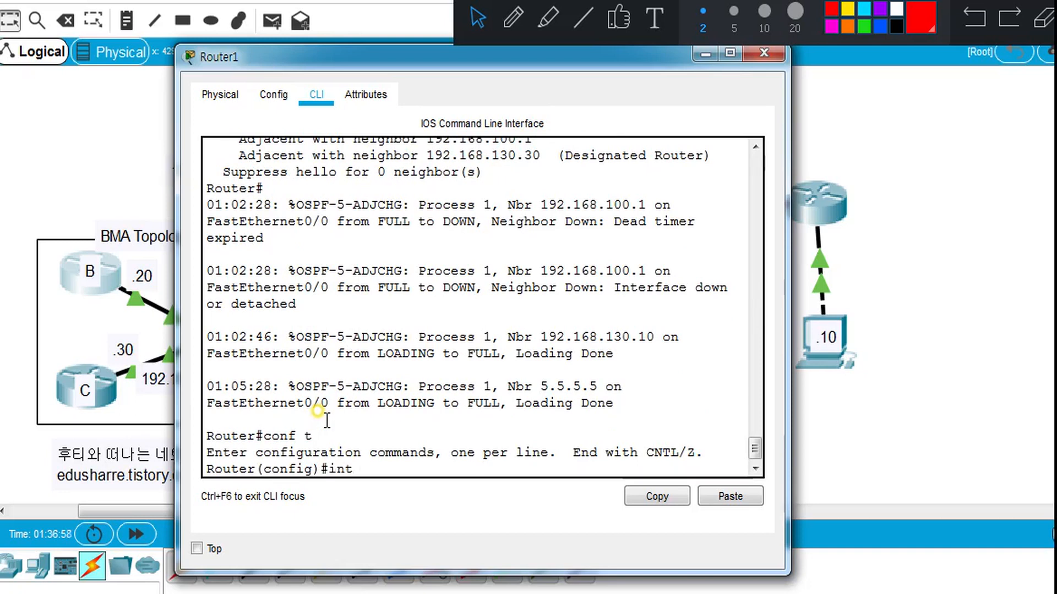
text(loopback 0)
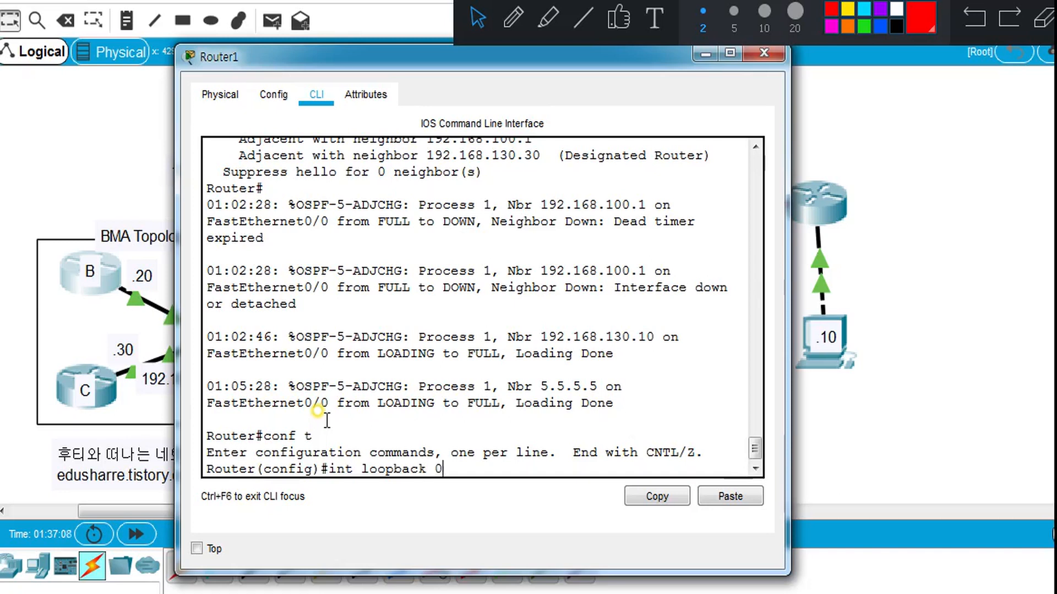
key(BackSpace)
key(BackSpace)
key(BackSpace)
key(BackSpace)
key(BackSpace)
key(BackSpace)
key(BackSpace)
key(BackSpace)
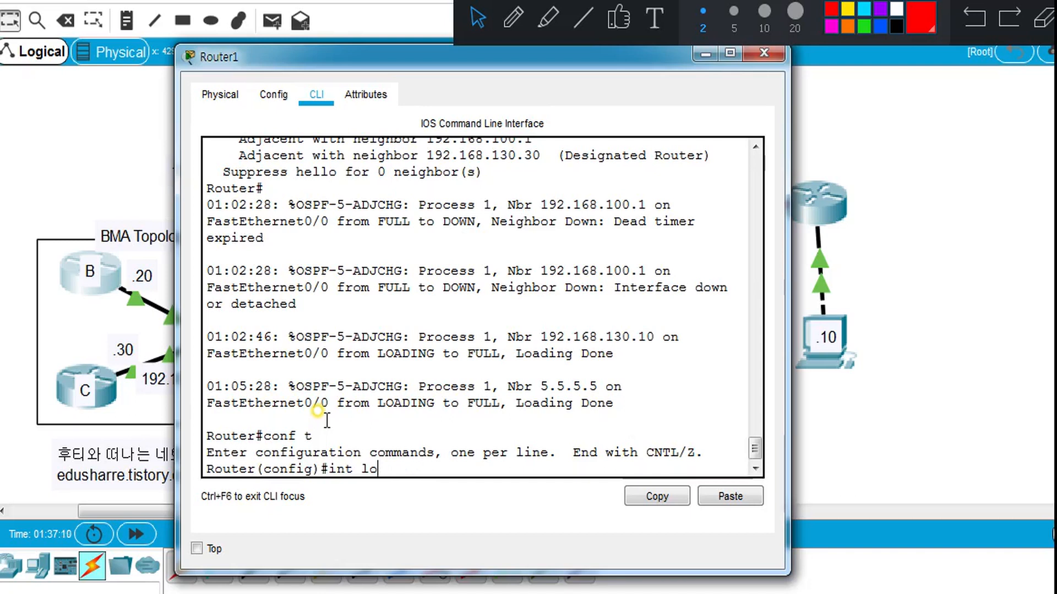
text(0)
key(Return)
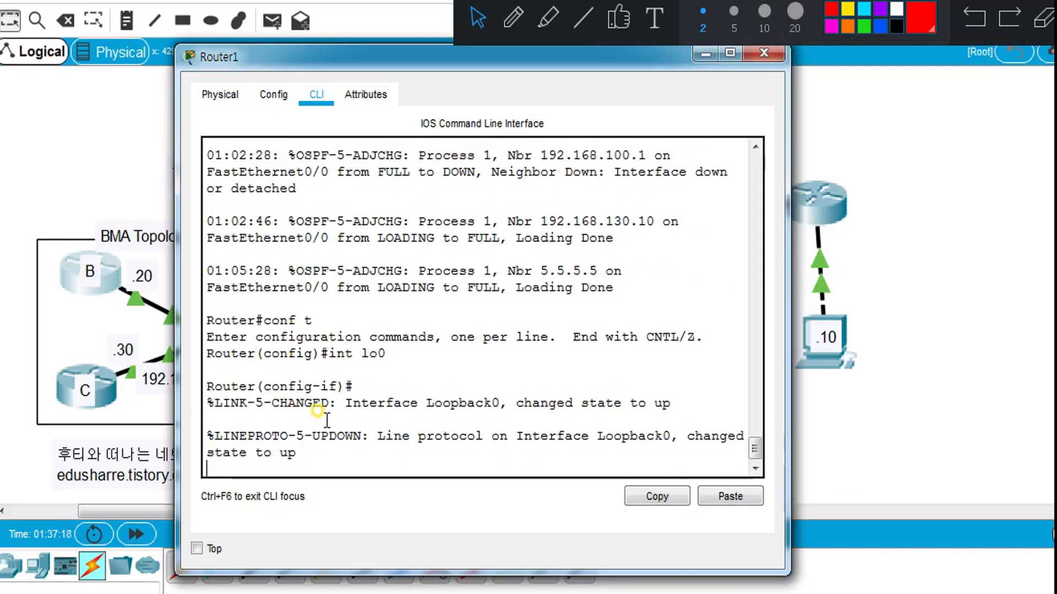
key(Return)
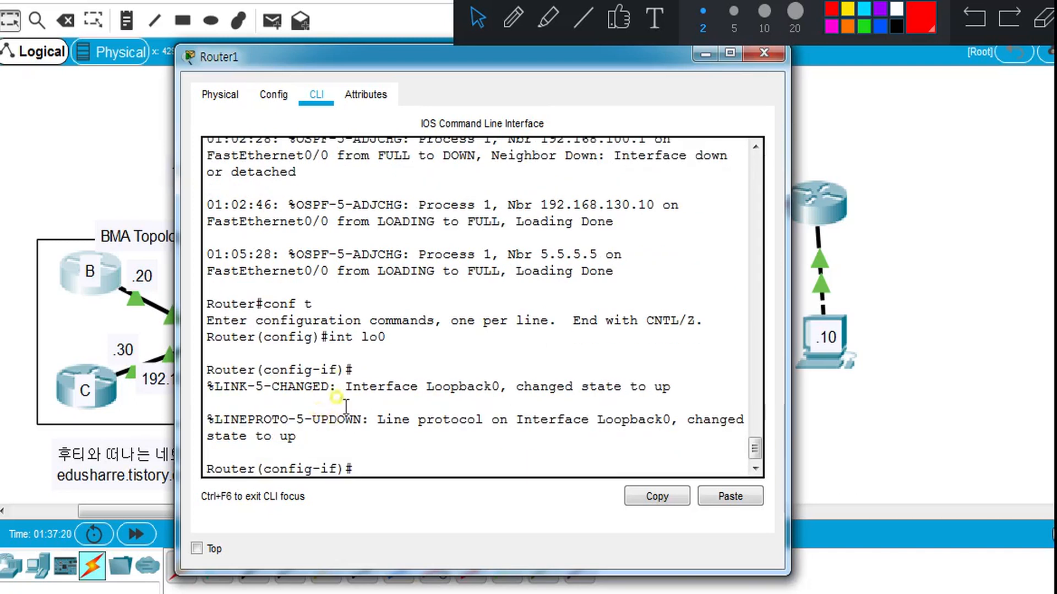
Circle "lo0" and the loopback's "up" state in red, draw a short line beside lo0 and handwrite "BGP" above it
drag(361, 337, 386, 338)
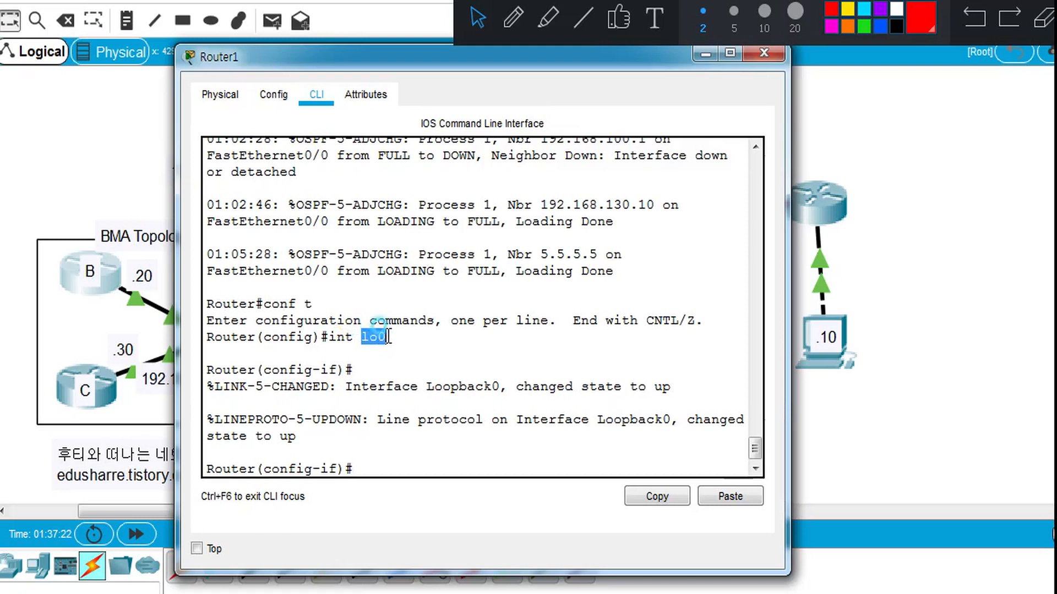
click(517, 18)
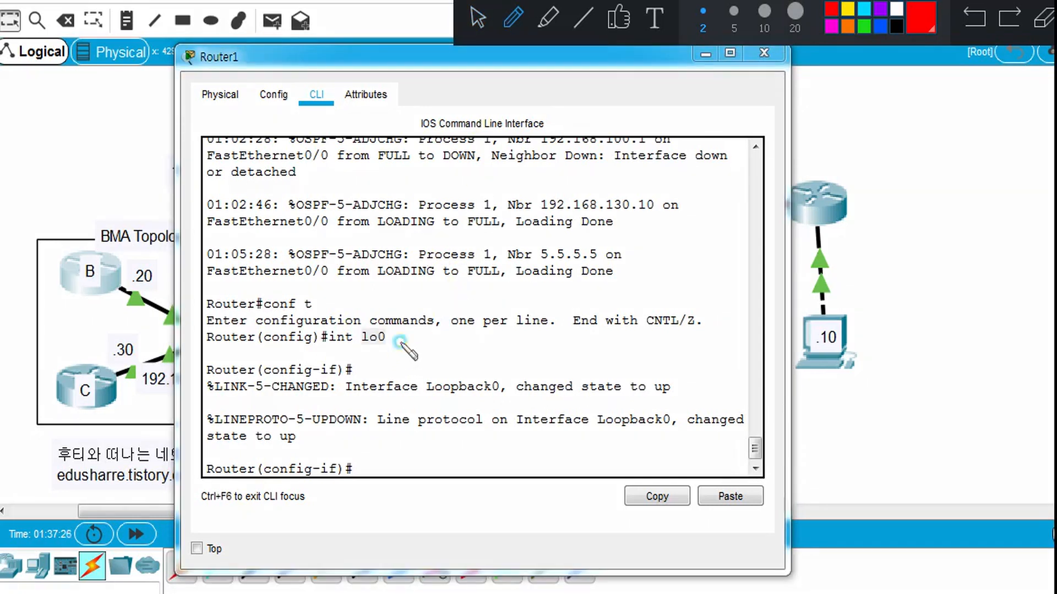
mouse_move(400, 342)
mouse_down()
mouse_move(364, 350)
mouse_move(368, 312)
mouse_move(400, 346)
mouse_up()
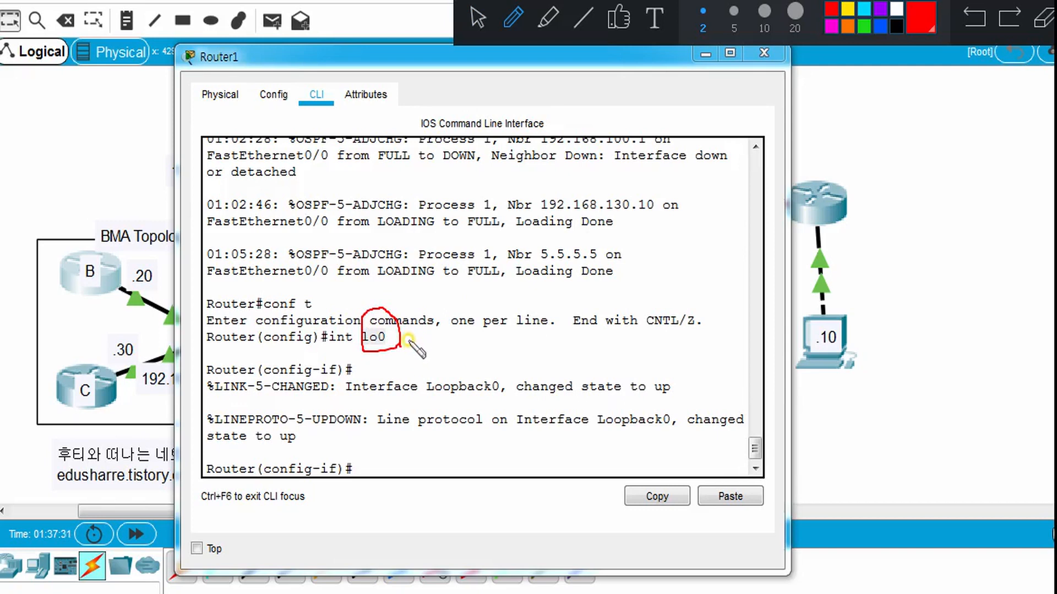
drag(394, 336, 423, 336)
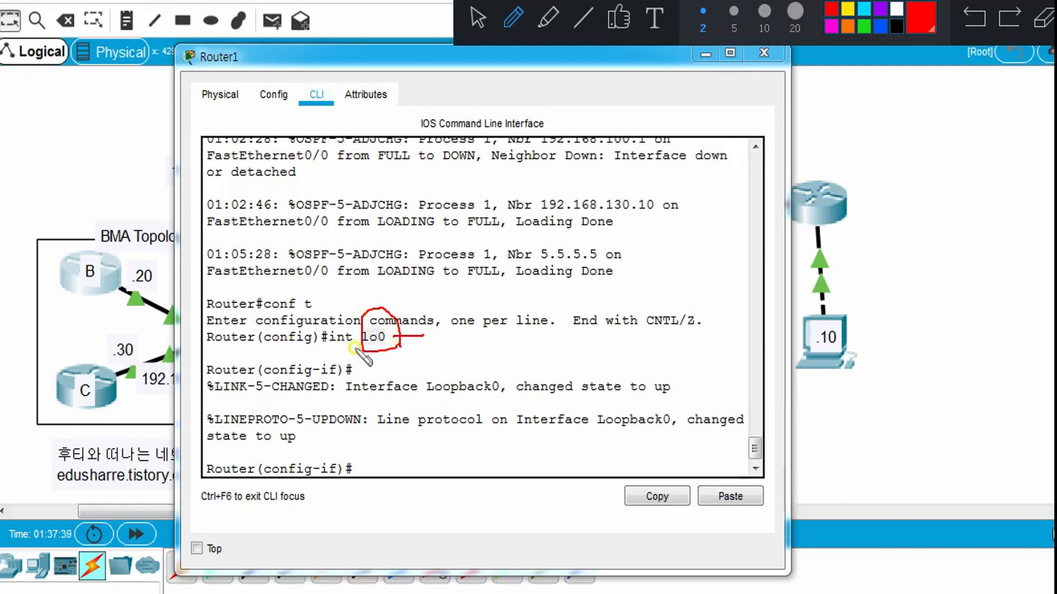
mouse_move(678, 394)
mouse_down()
mouse_move(649, 407)
mouse_move(674, 375)
mouse_move(675, 397)
mouse_move(656, 400)
mouse_up()
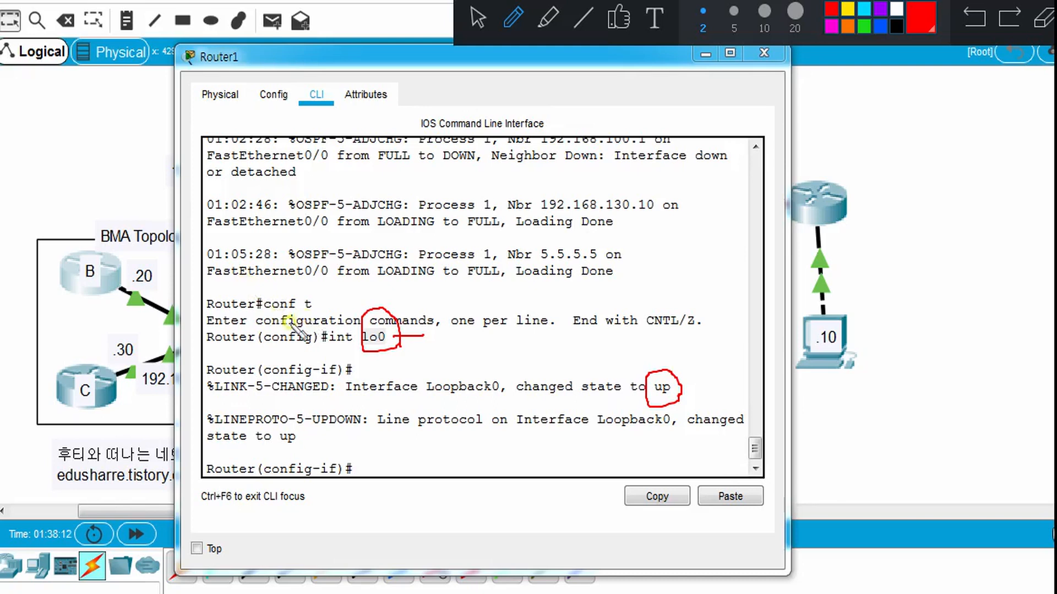
drag(410, 338, 421, 337)
mouse_move(494, 286)
mouse_down()
mouse_move(494, 309)
mouse_move(520, 298)
mouse_move(523, 317)
mouse_move(531, 296)
mouse_move(523, 304)
mouse_up()
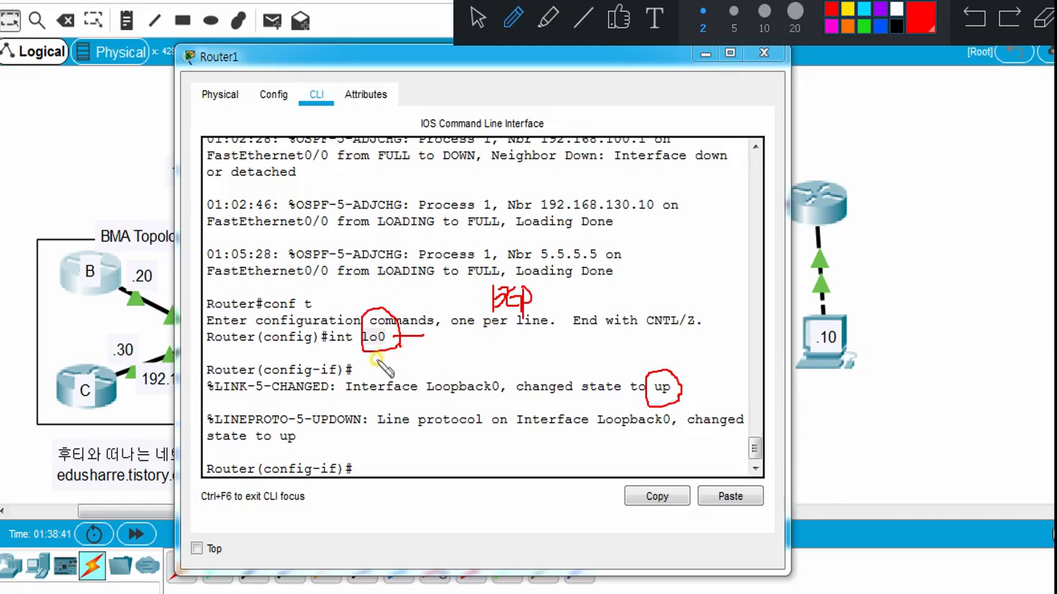
Assign IP address 6.6.6.6 with mask 255.255.255.0 to router B's loopback 0 and exit configuration mode
click(478, 27)
click(374, 458)
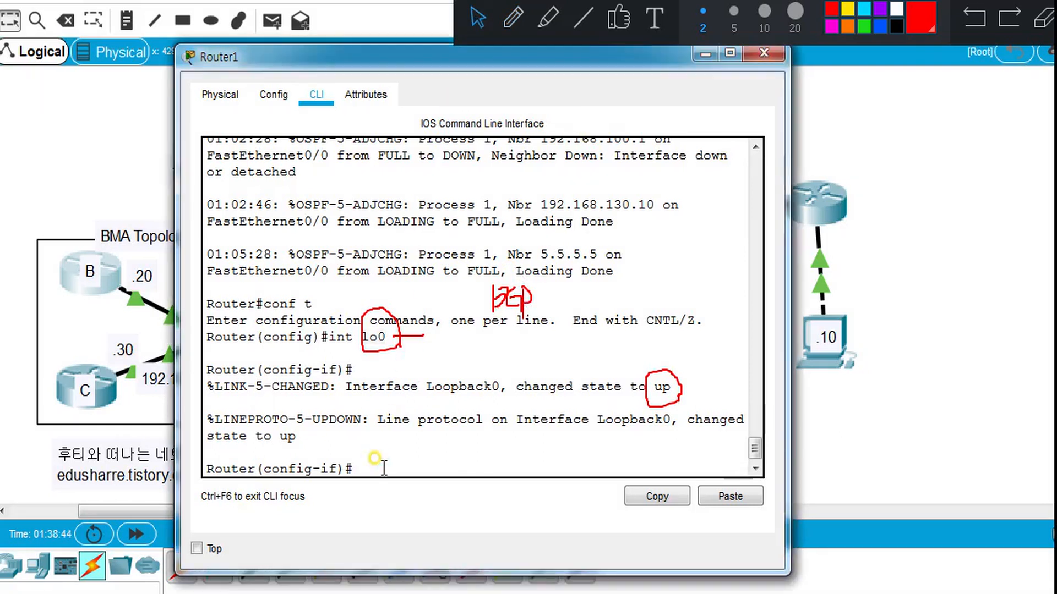
text(ip )
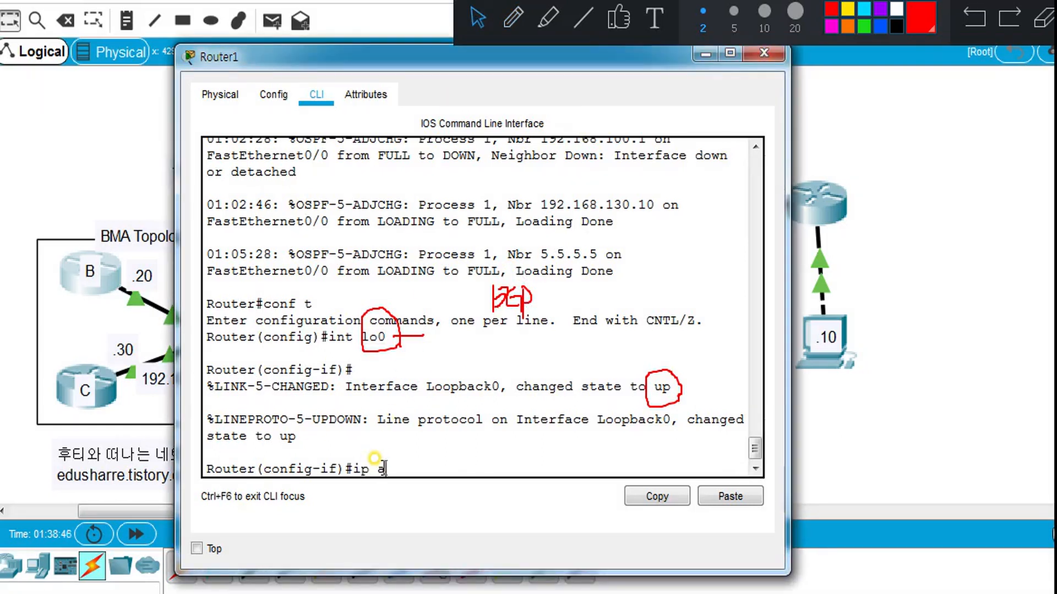
text(addr 6.)
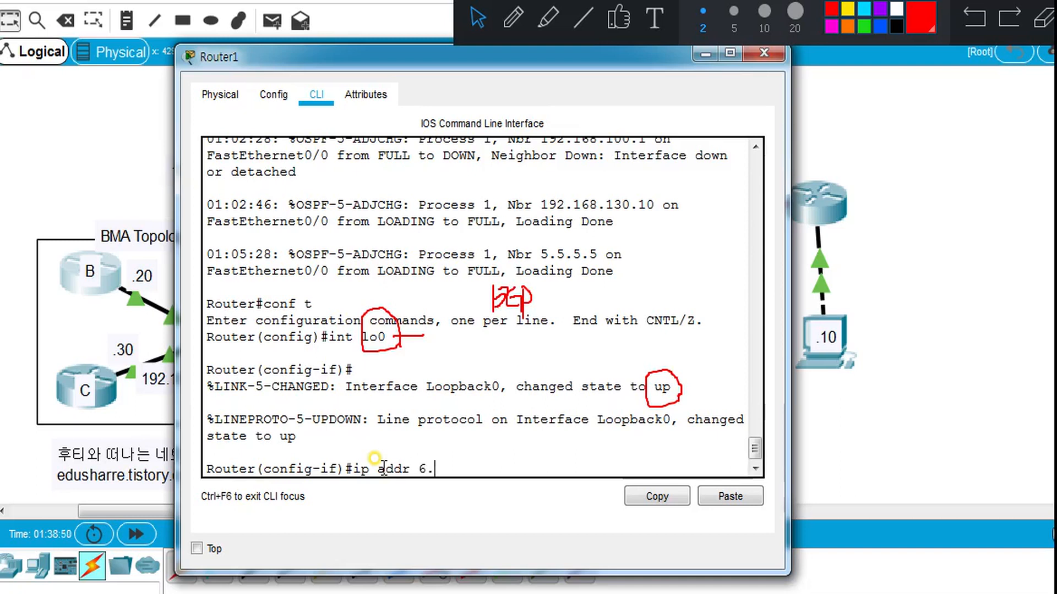
text(6.6.6 255.255.255.0)
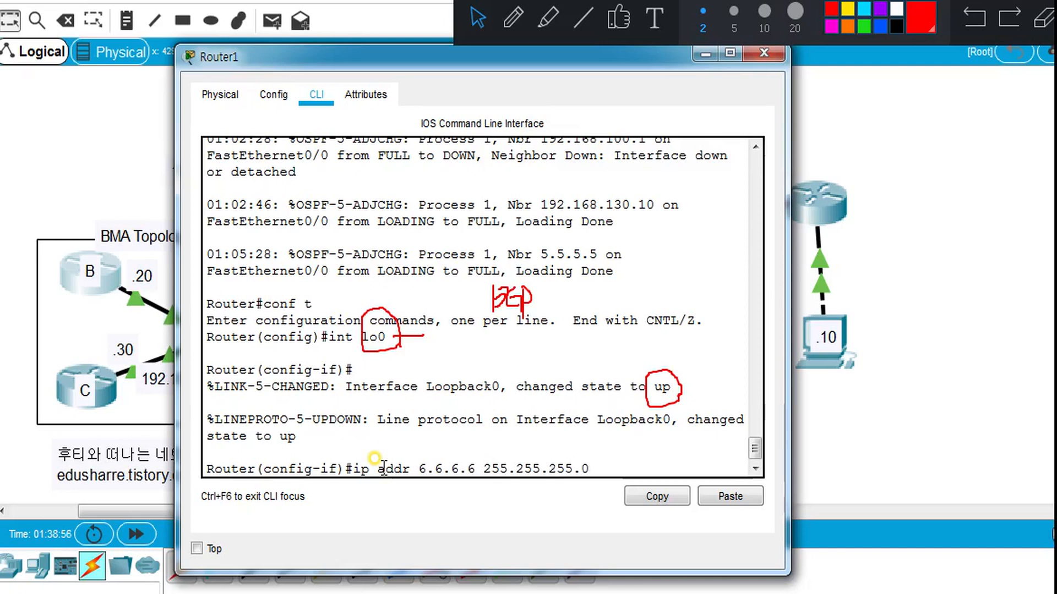
key(Return)
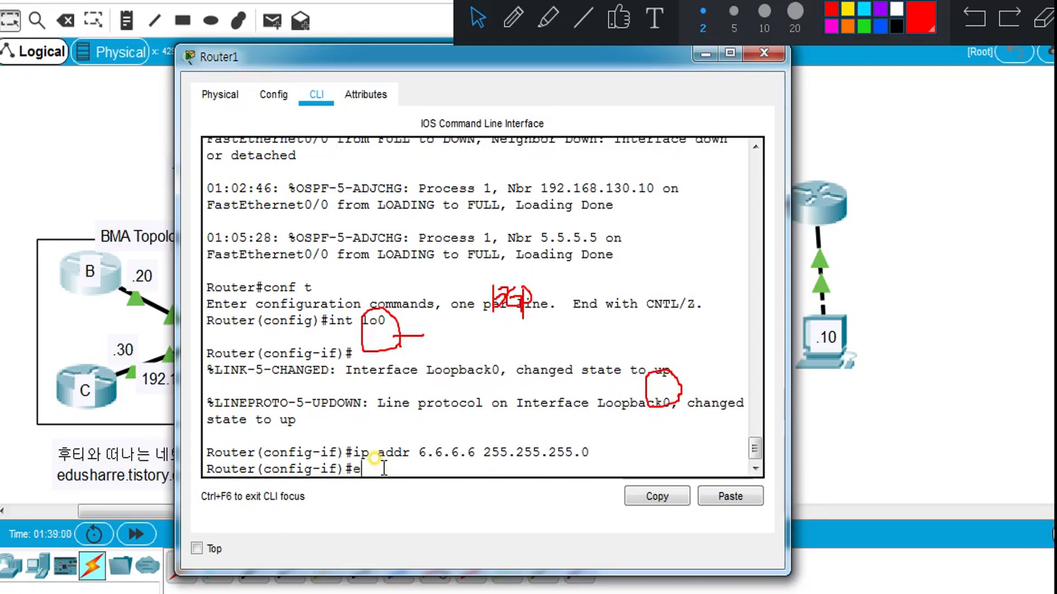
text(end)
key(Return)
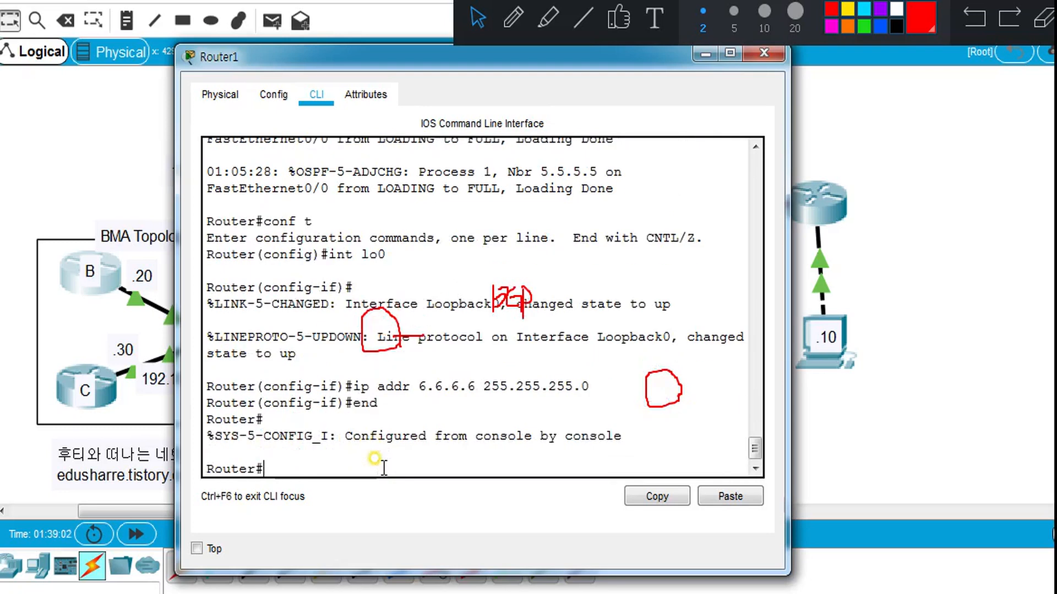
text(sh ip ospf int fa0/0)
key(BackSpace)
key(BackSpace)
key(BackSpace)
key(BackSpace)
key(BackSpace)
key(BackSpace)
key(BackSpace)
key(BackSpace)
key(BackSpace)
key(BackSpace)
key(BackSpace)
key(BackSpace)
key(BackSpace)
key(BackSpace)
key(BackSpace)
key(BackSpace)
key(BackSpace)
key(BackSpace)
key(BackSpace)
key(BackSpace)
text(en)
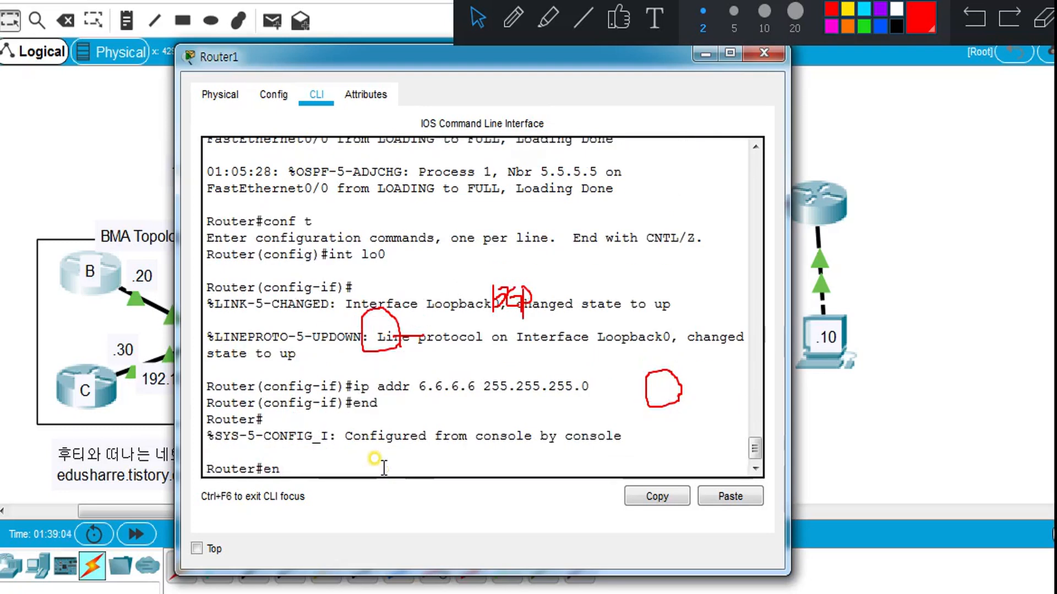
key(Up)
key(BackSpace)
key(BackSpace)
key(BackSpace)
key(BackSpace)
key(BackSpace)
key(BackSpace)
key(BackSpace)
key(BackSpace)
key(BackSpace)
key(BackSpace)
key(BackSpace)
key(BackSpace)
key(BackSpace)
key(BackSpace)
key(BackSpace)
key(BackSpace)
key(BackSpace)
key(BackSpace)
key(BackSpace)
key(BackSpace)
Save router B's configuration with "wr" and restart the router with "reload", confirming the restart
text(wr)
key(Return)
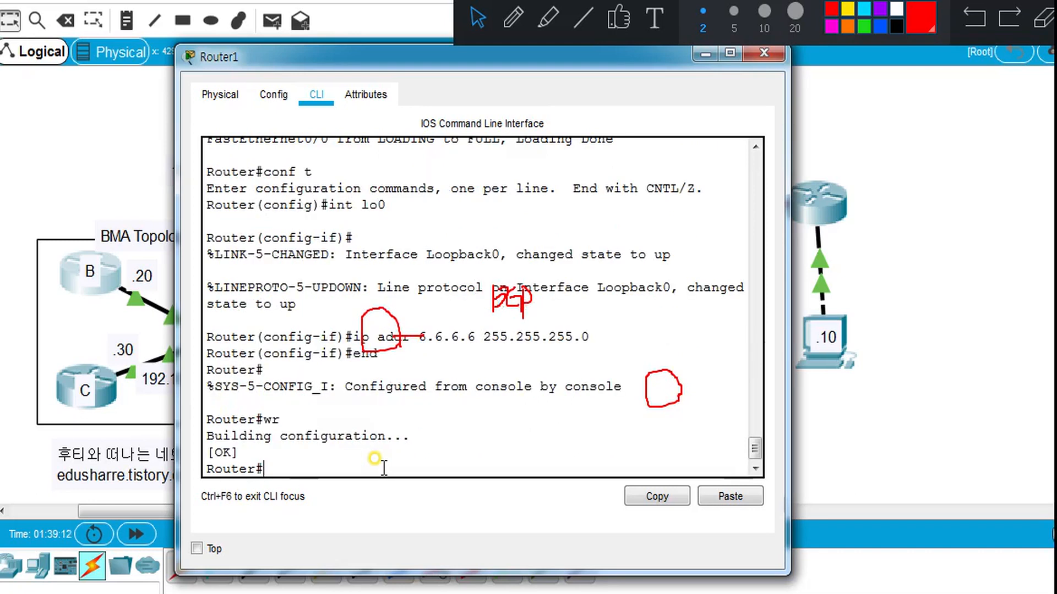
text(reloa)
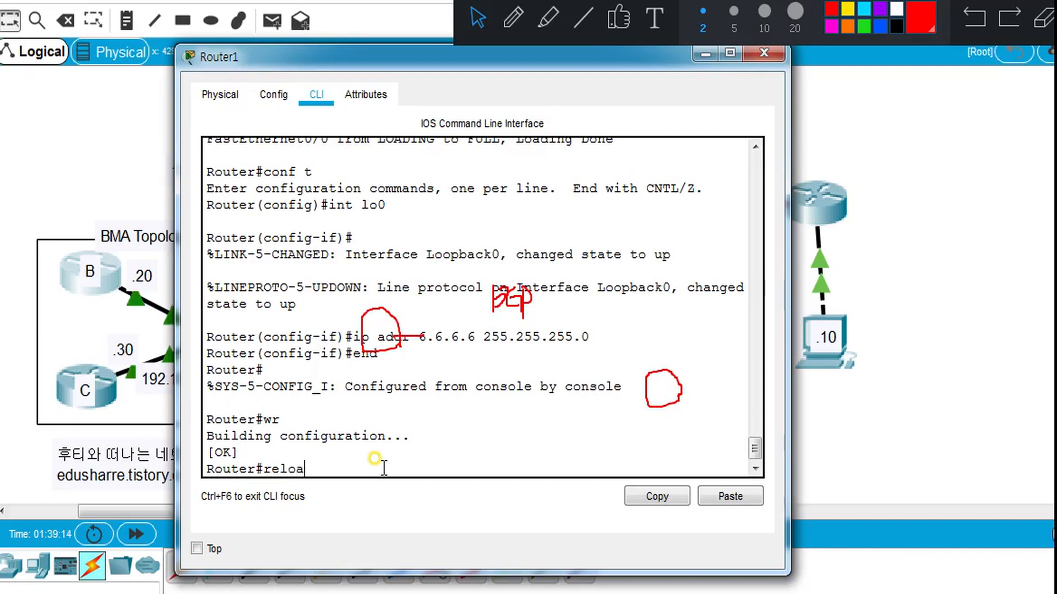
key(BackSpace)
key(BackSpace)
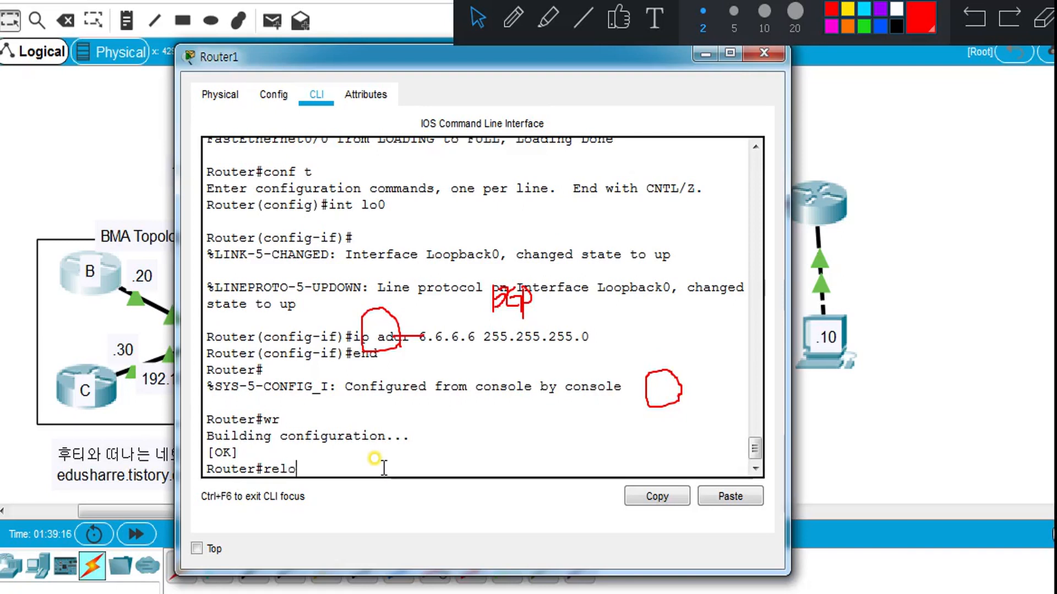
key(Return)
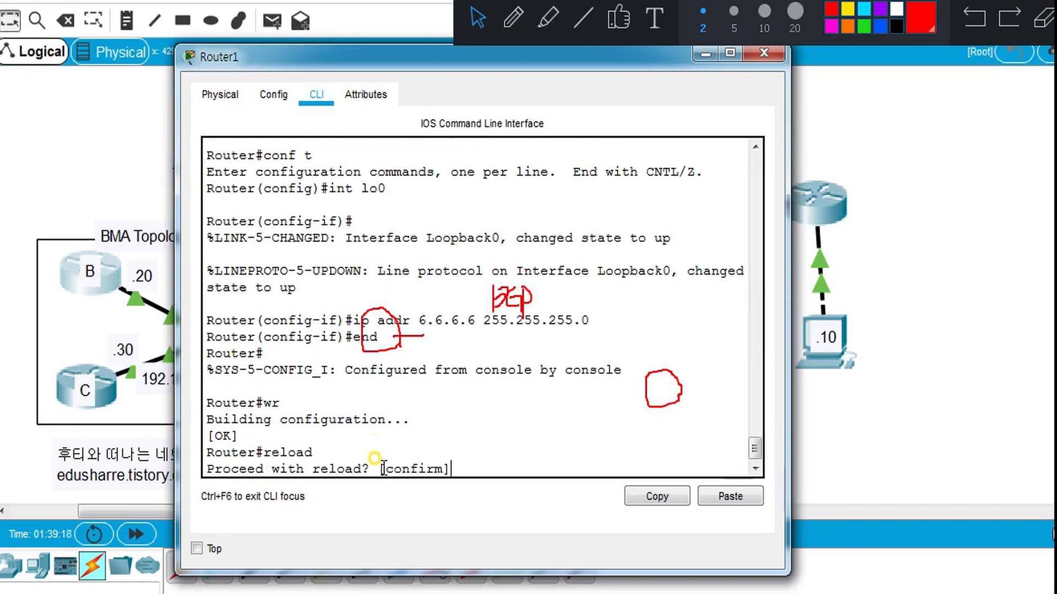
key(Return)
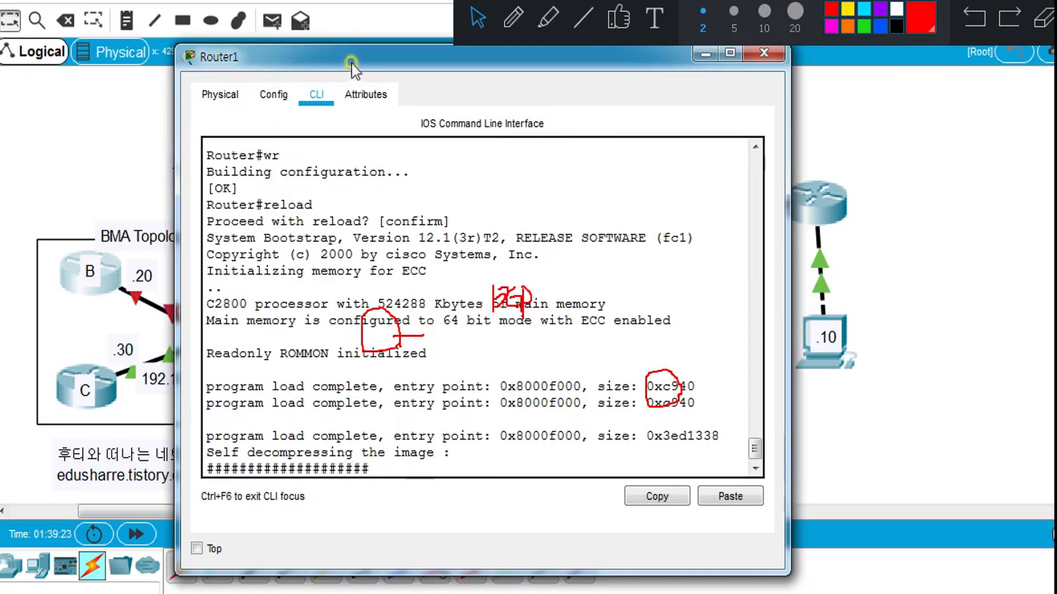
Clear the pen annotations, move router B's window off the BMA topology and start its console session after the reboot
click(1044, 18)
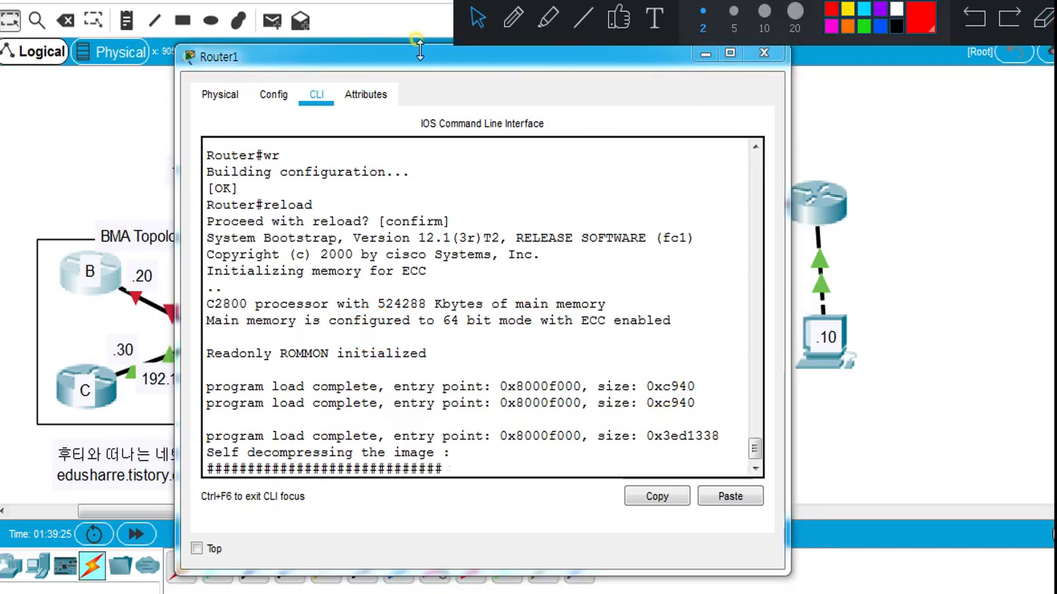
drag(420, 55, 535, 61)
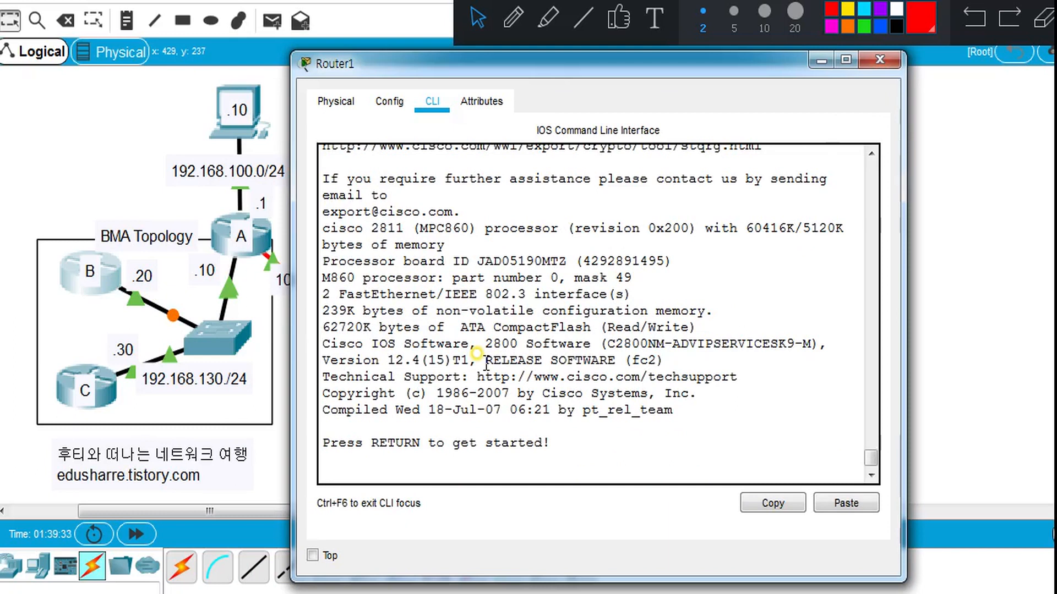
key(Return)
key(Return)
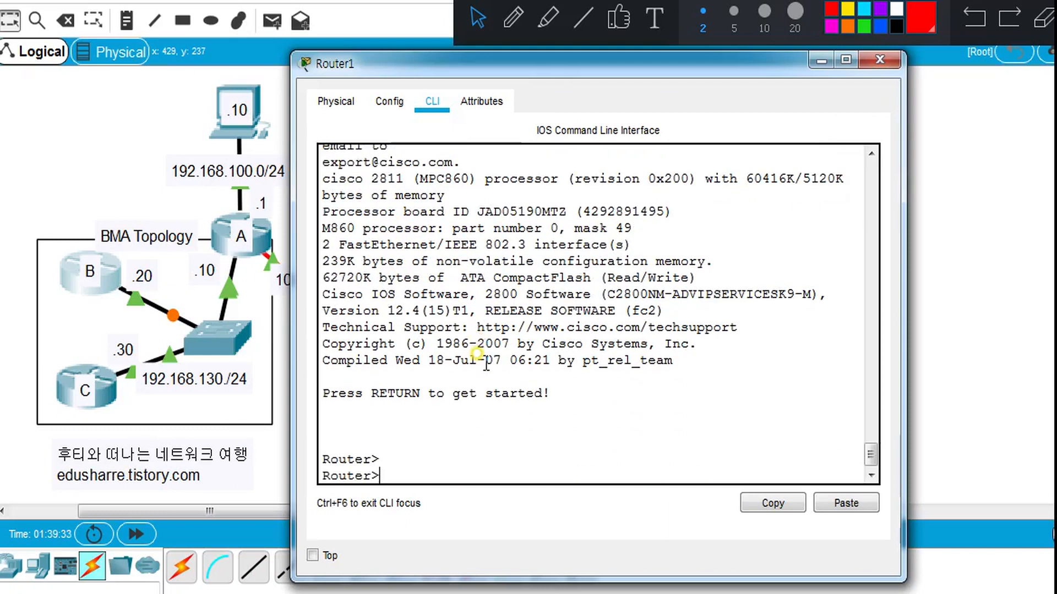
Fast-forward the simulation time and bring router B's command line back to the front, ready for input
click(136, 534)
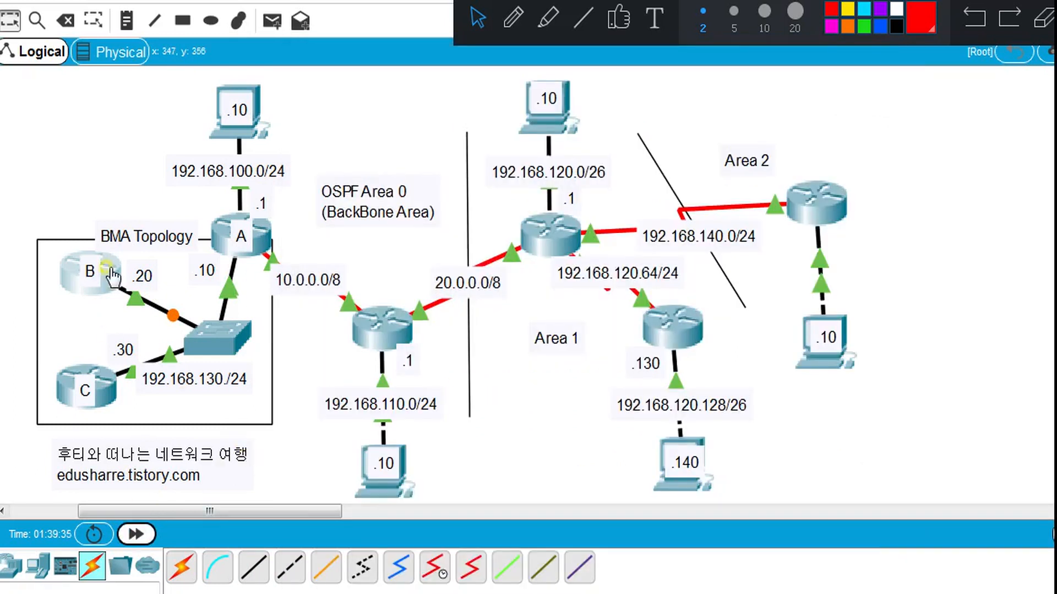
click(113, 274)
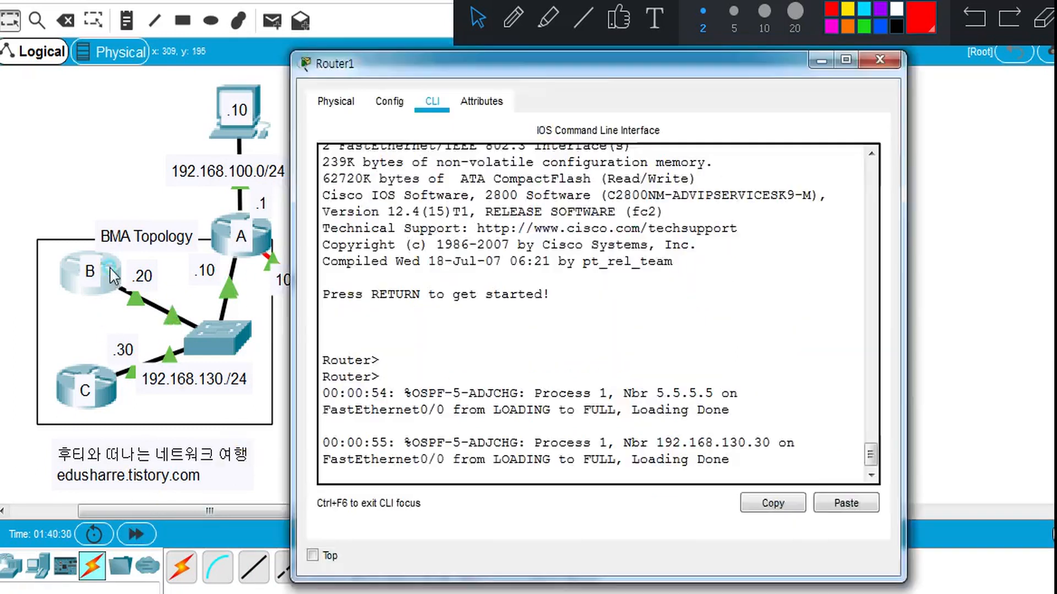
click(113, 274)
click(118, 275)
click(531, 409)
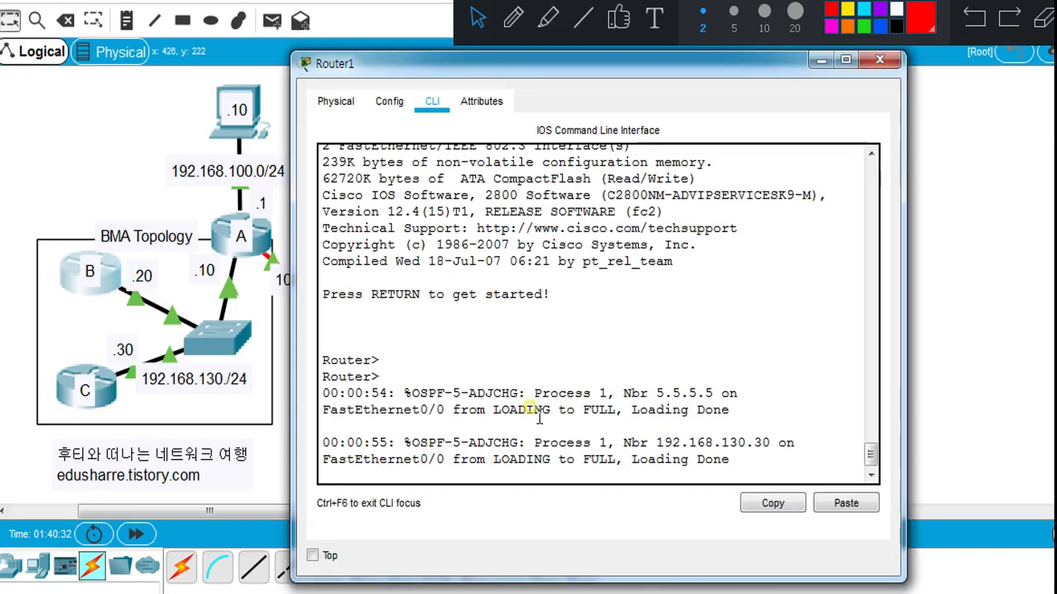
Highlight the FULL adjacency states in router B's log, enter privileged mode and display OSPF details with "sh ip ospf int fa0/0"
drag(576, 410, 616, 409)
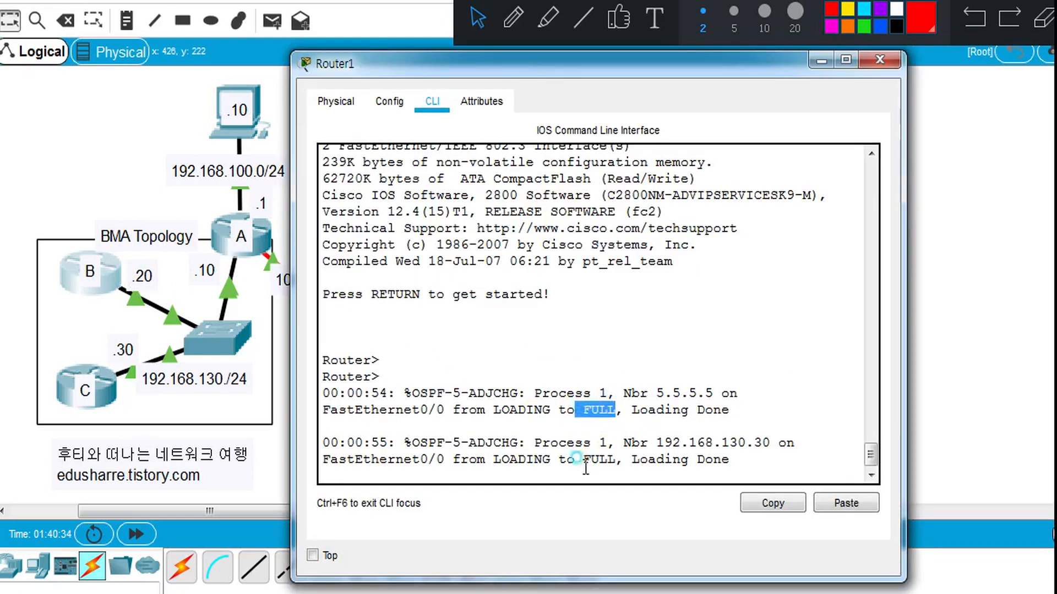
drag(586, 468, 616, 460)
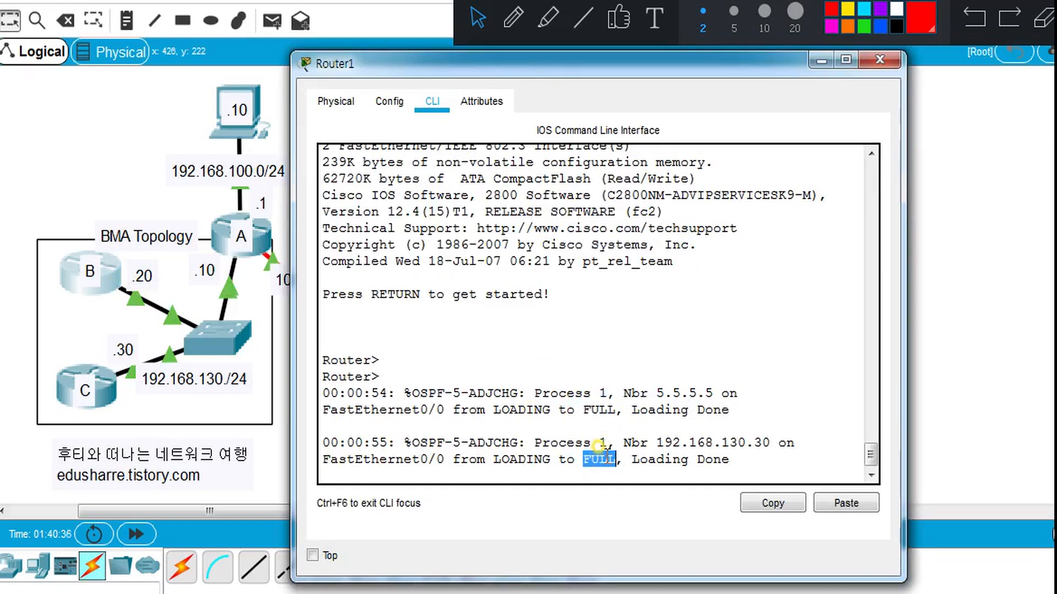
key(Return)
key(Return)
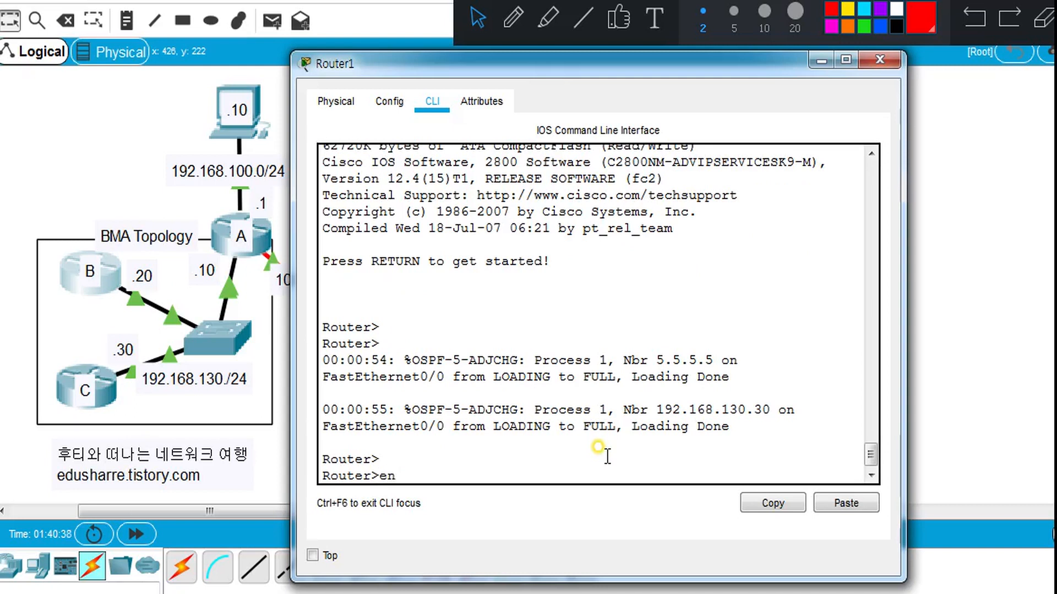
key(Return)
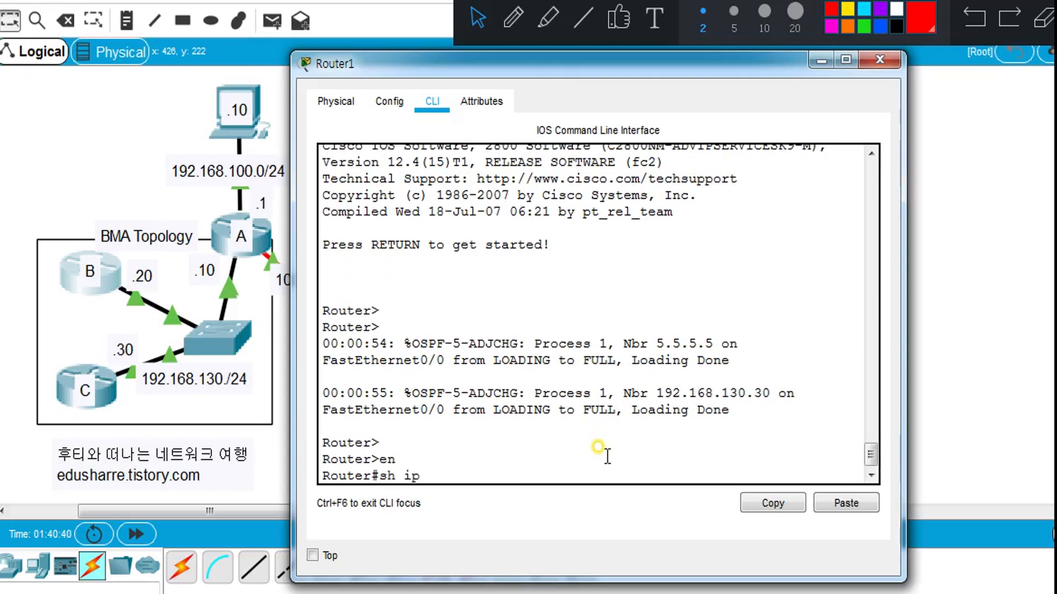
text(sh ip ospf int fa0/)
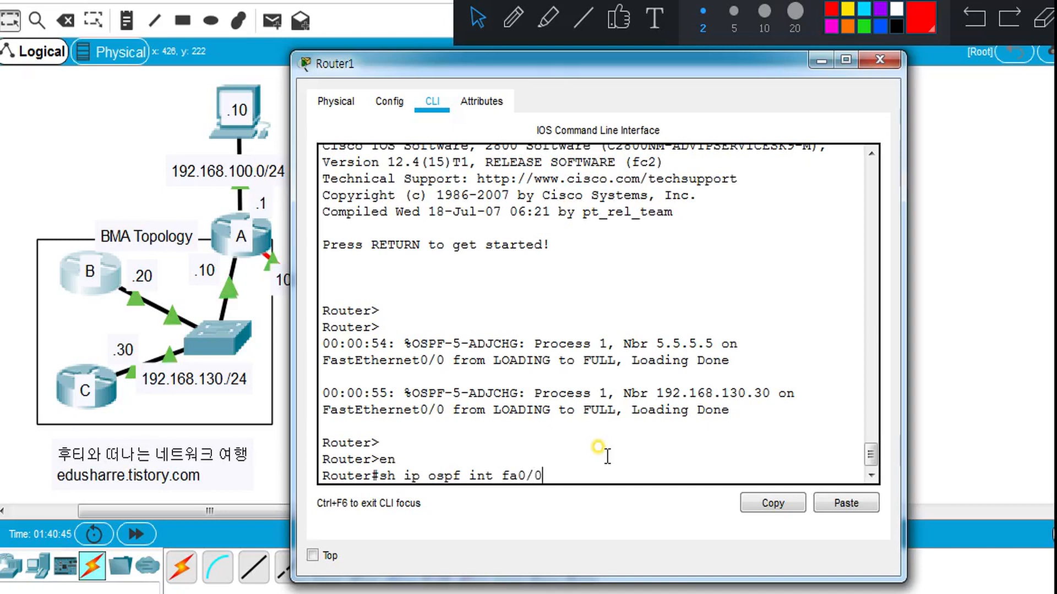
text(0)
key(Return)
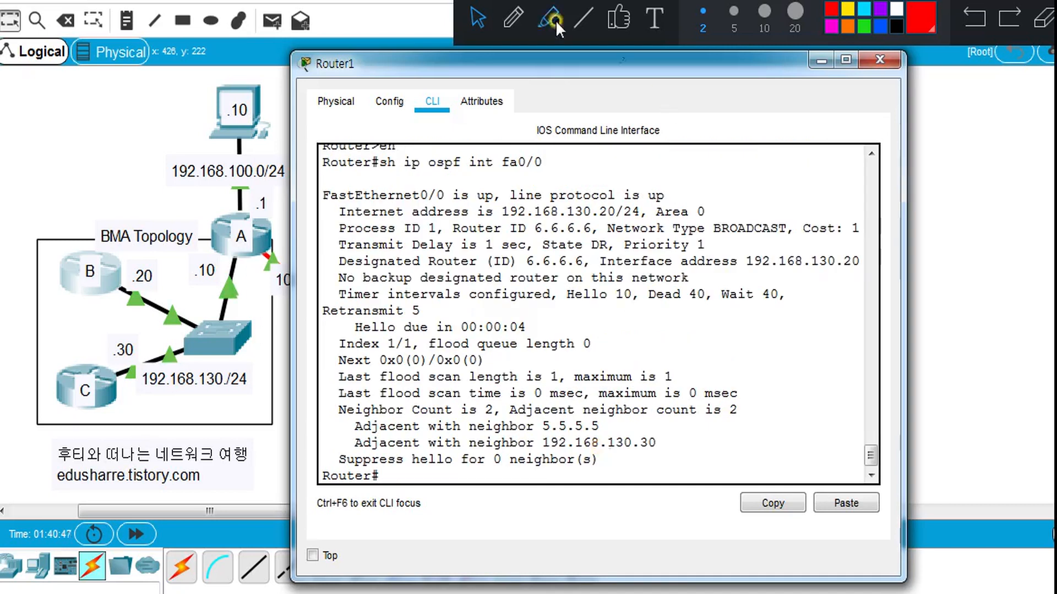
Underline "Router ID" and circle 6.6.6.6 in red in router B's OSPF output, dismissing the Windows notification
click(515, 20)
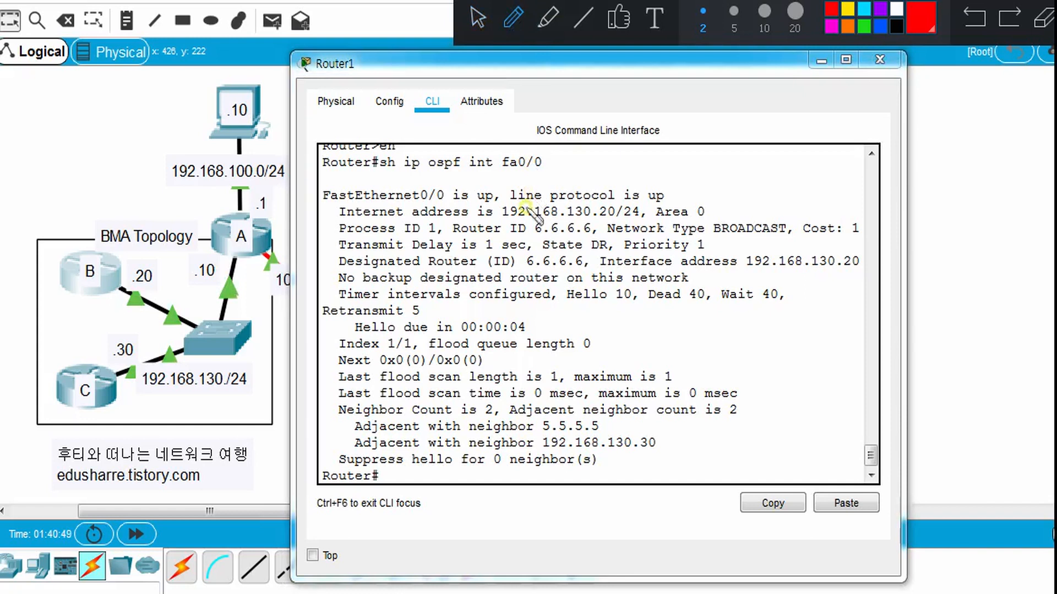
drag(453, 232, 593, 238)
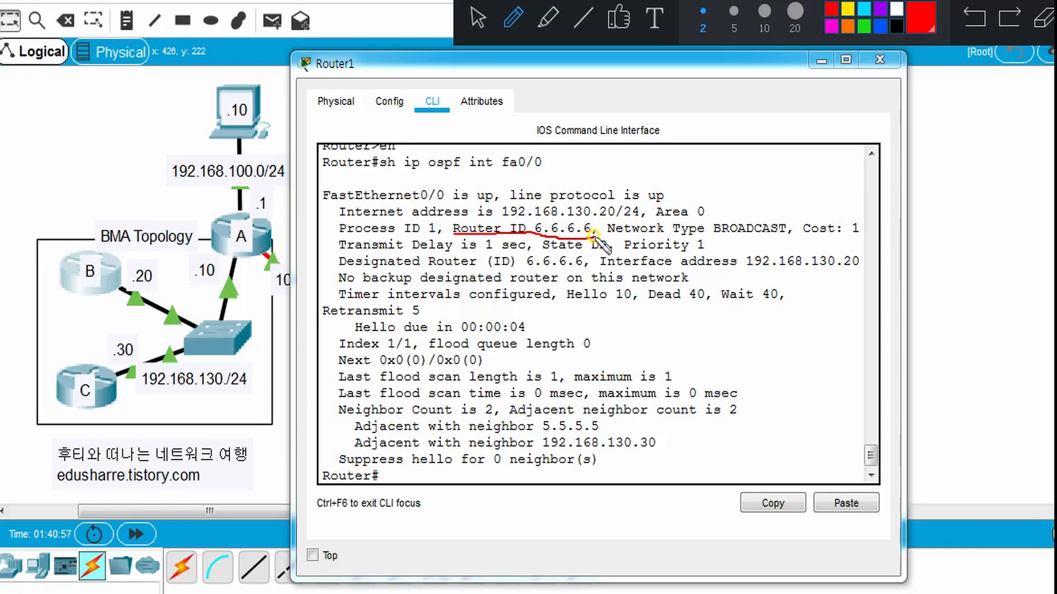
mouse_move(593, 237)
mouse_down()
mouse_move(596, 222)
mouse_move(556, 215)
mouse_move(532, 221)
mouse_move(532, 234)
mouse_up()
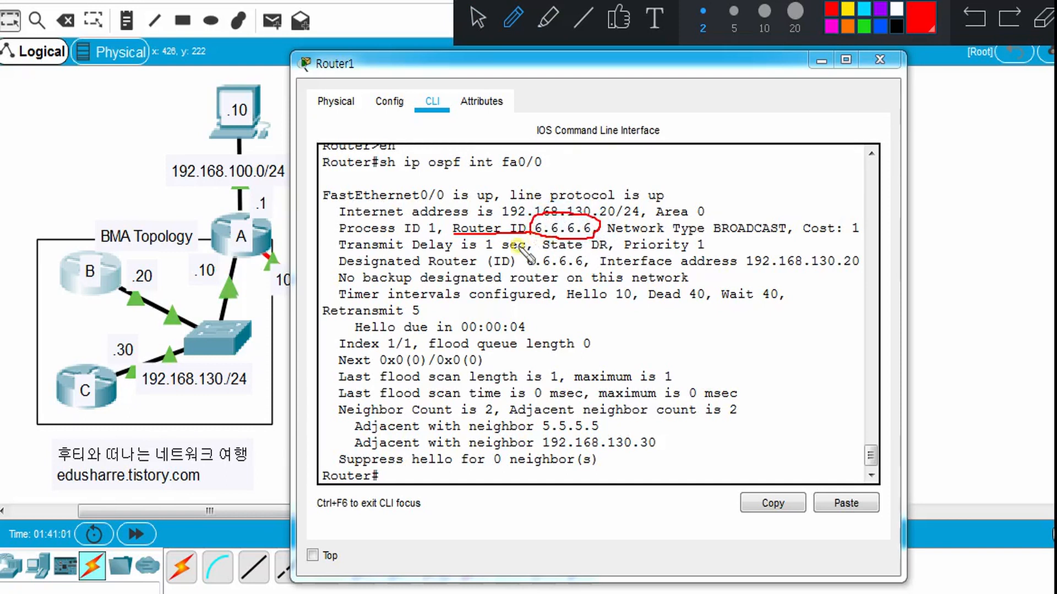
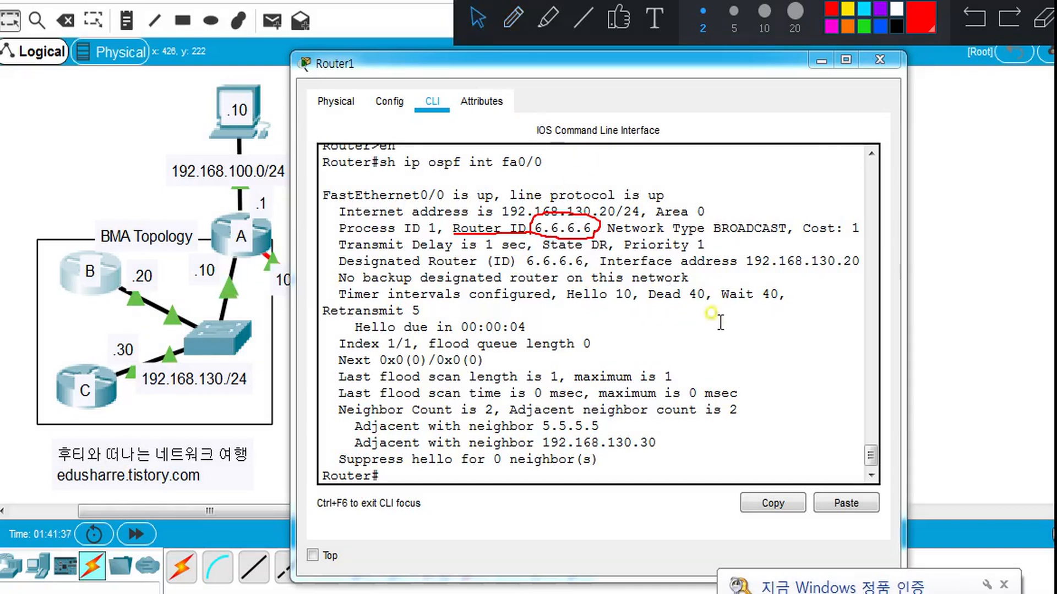
click(1004, 585)
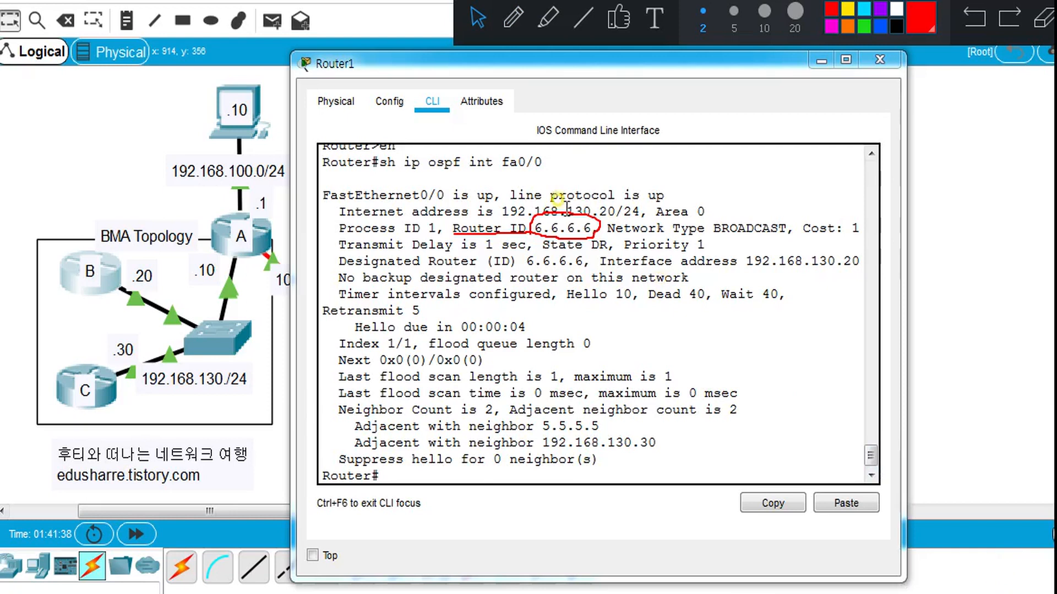
Underline "Designated Router", write "DR/BDR" with an arrow to the Router ID, and label router C "DR" and router B "BDR" in red
click(513, 19)
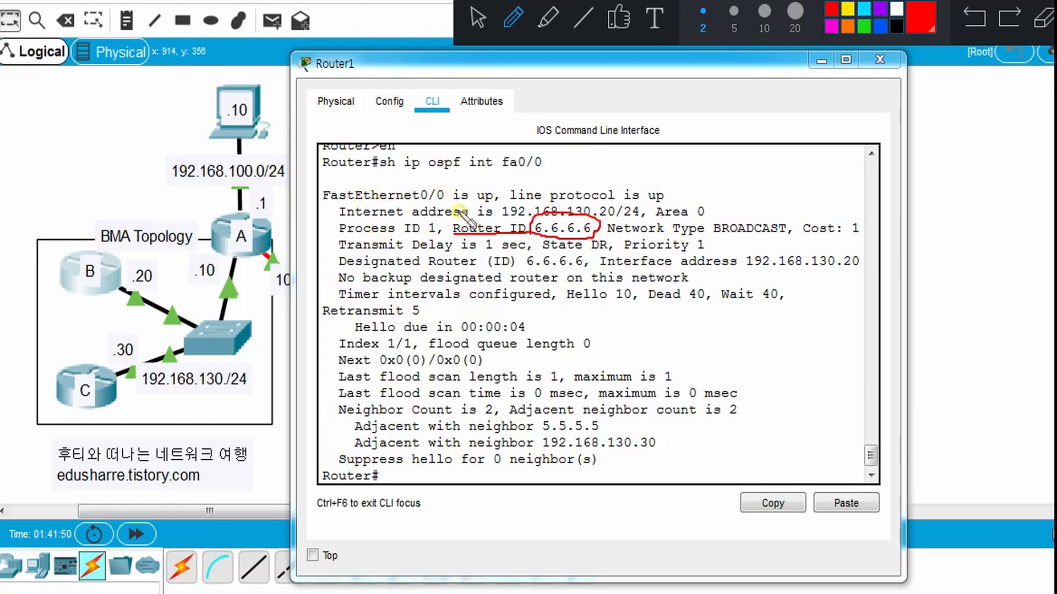
drag(339, 264, 473, 268)
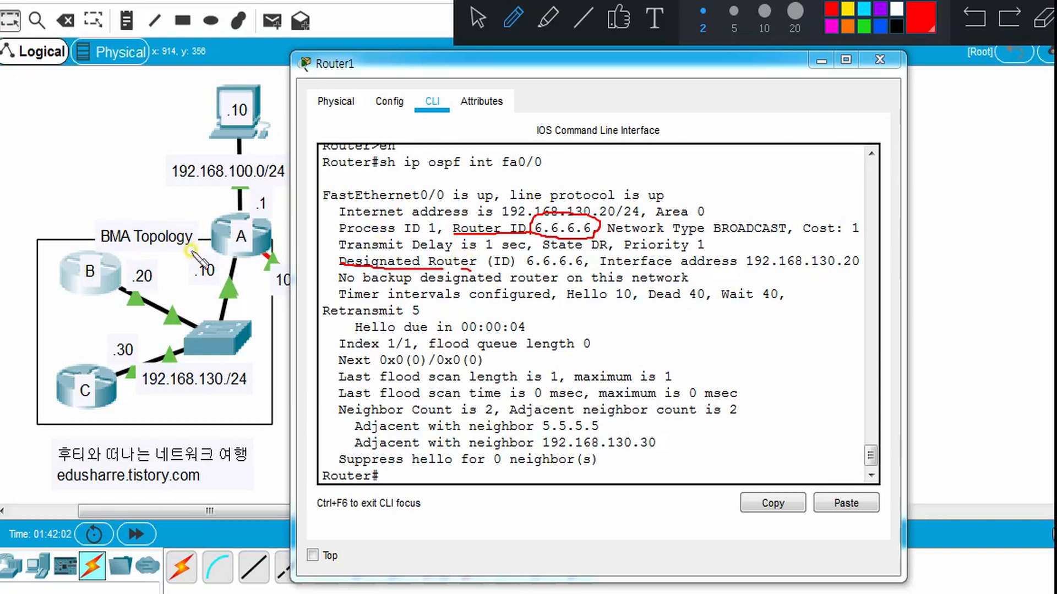
mouse_move(94, 189)
mouse_down()
mouse_move(84, 213)
mouse_move(111, 221)
mouse_move(121, 184)
mouse_move(114, 202)
mouse_move(131, 219)
mouse_move(164, 214)
mouse_move(167, 203)
mouse_move(165, 217)
mouse_move(209, 208)
mouse_move(217, 222)
mouse_move(407, 216)
mouse_move(448, 235)
mouse_up()
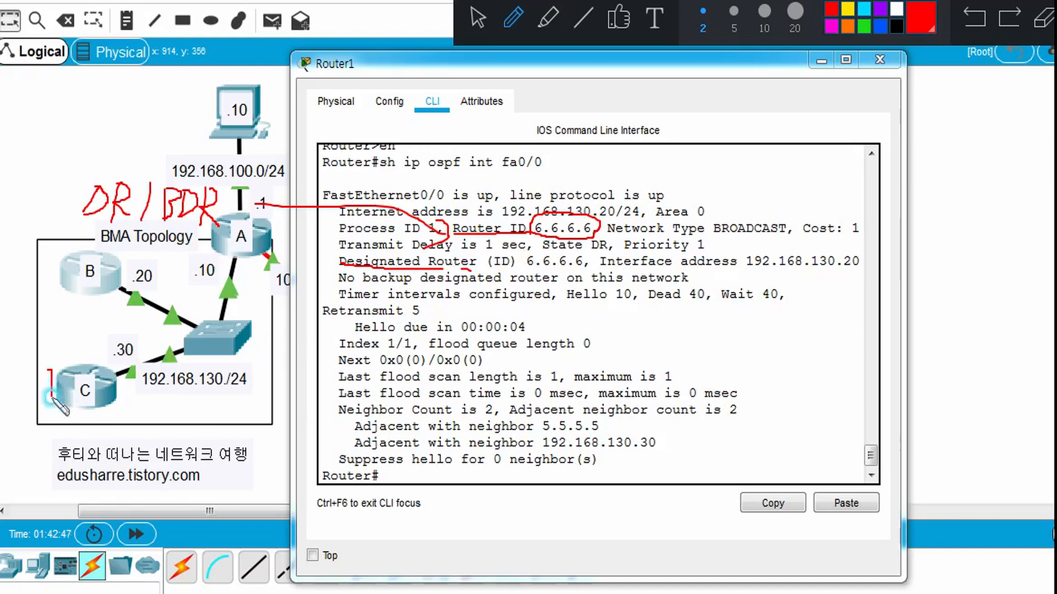
mouse_move(51, 396)
mouse_down()
mouse_move(53, 373)
mouse_move(52, 392)
mouse_move(61, 402)
mouse_move(69, 382)
mouse_move(73, 400)
mouse_up()
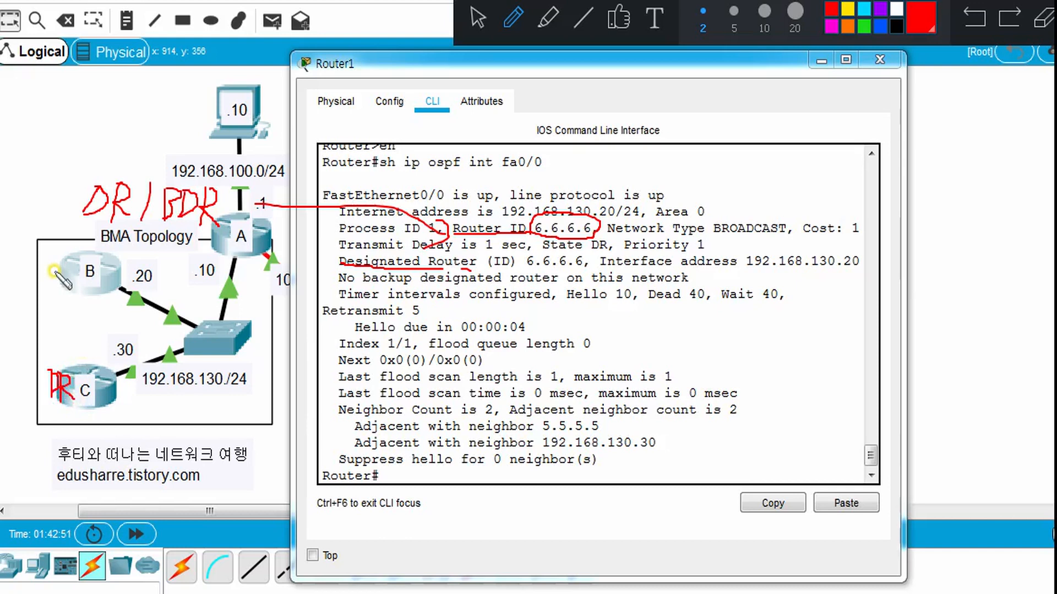
mouse_move(38, 260)
mouse_down()
mouse_move(35, 287)
mouse_move(54, 271)
mouse_move(37, 287)
mouse_move(61, 285)
mouse_move(72, 300)
mouse_up()
drag(71, 268, 89, 299)
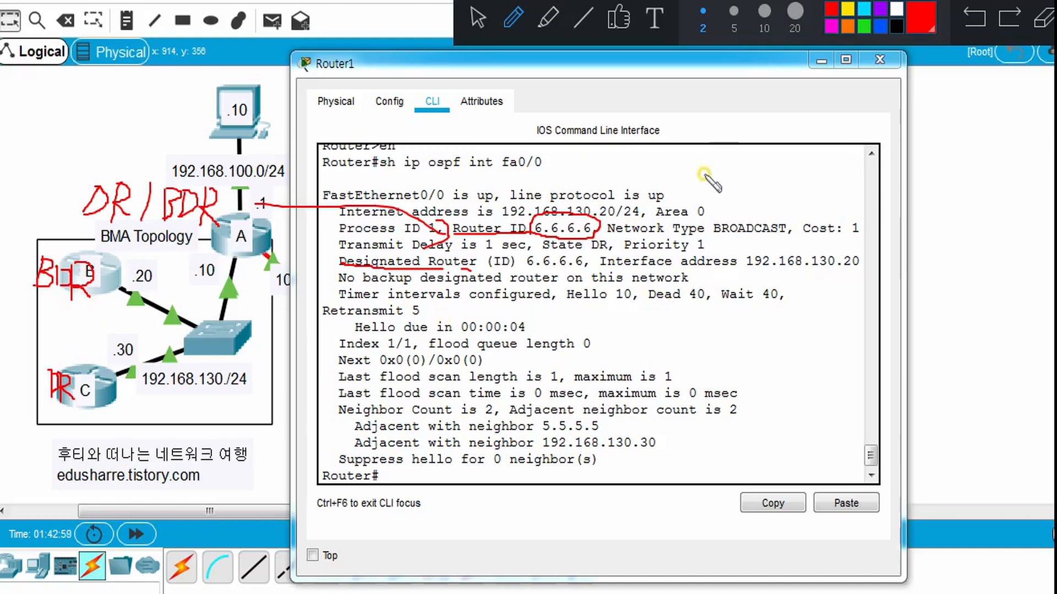
mouse_move(706, 157)
mouse_down()
mouse_move(715, 172)
mouse_move(722, 164)
mouse_up()
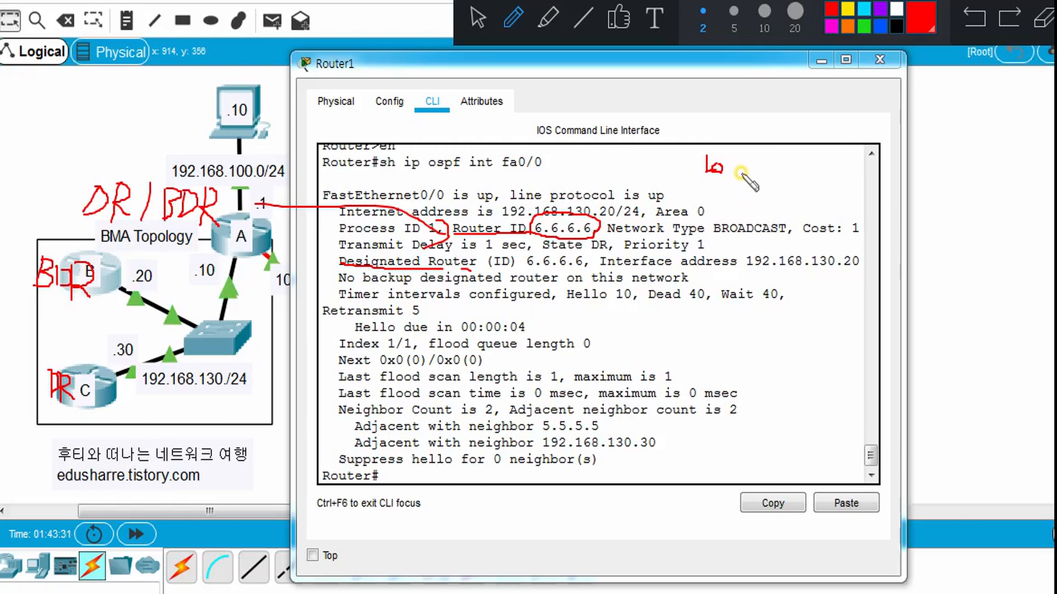
Clear all pen annotations, highlight the BROADCAST network type in the OSPF output and close router B's window
click(477, 16)
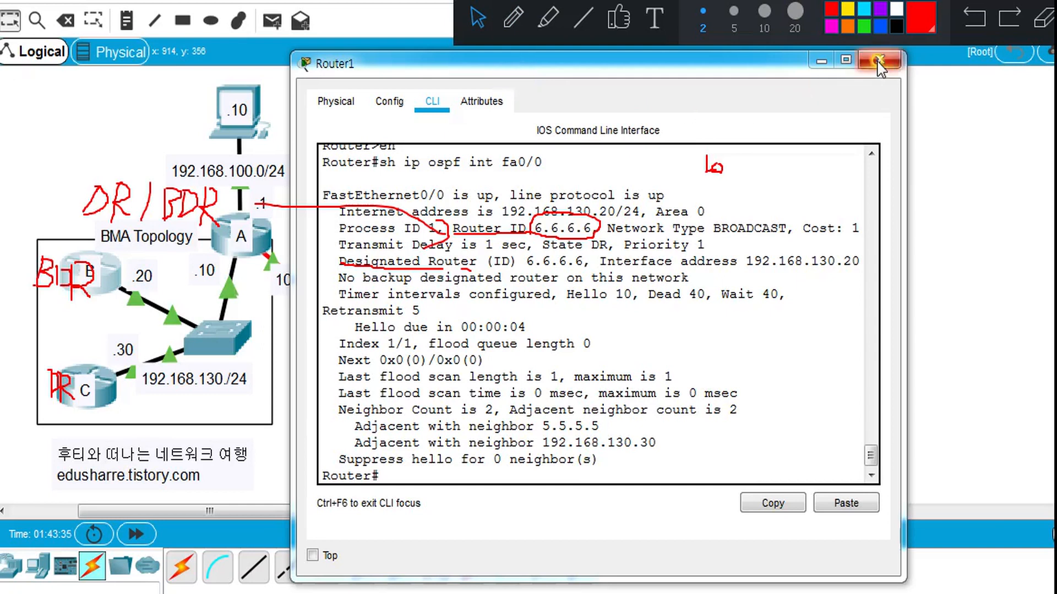
click(721, 179)
drag(860, 227, 703, 223)
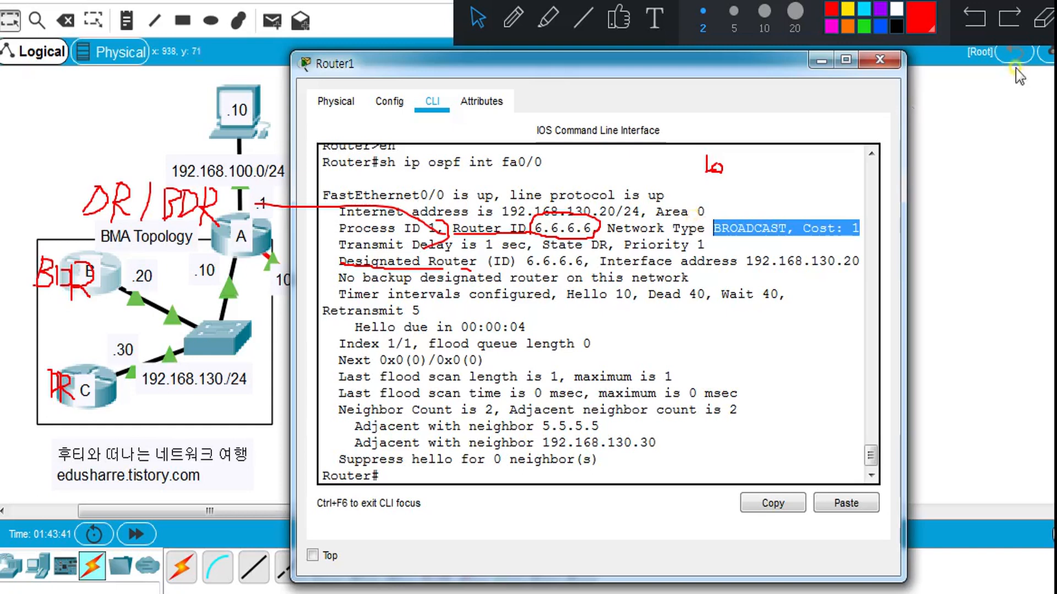
click(1032, 41)
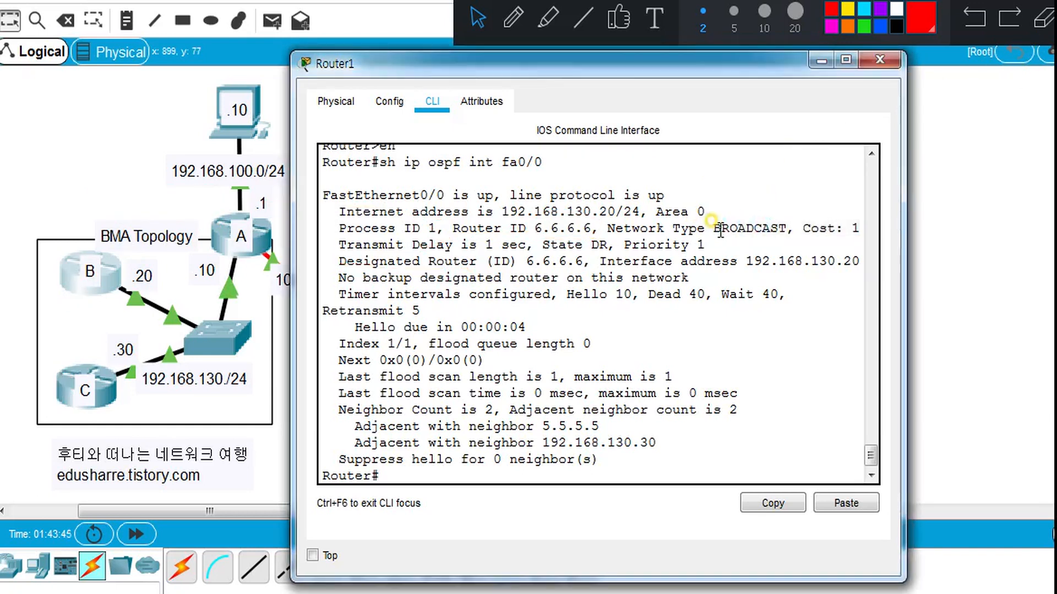
drag(712, 227, 861, 226)
click(861, 225)
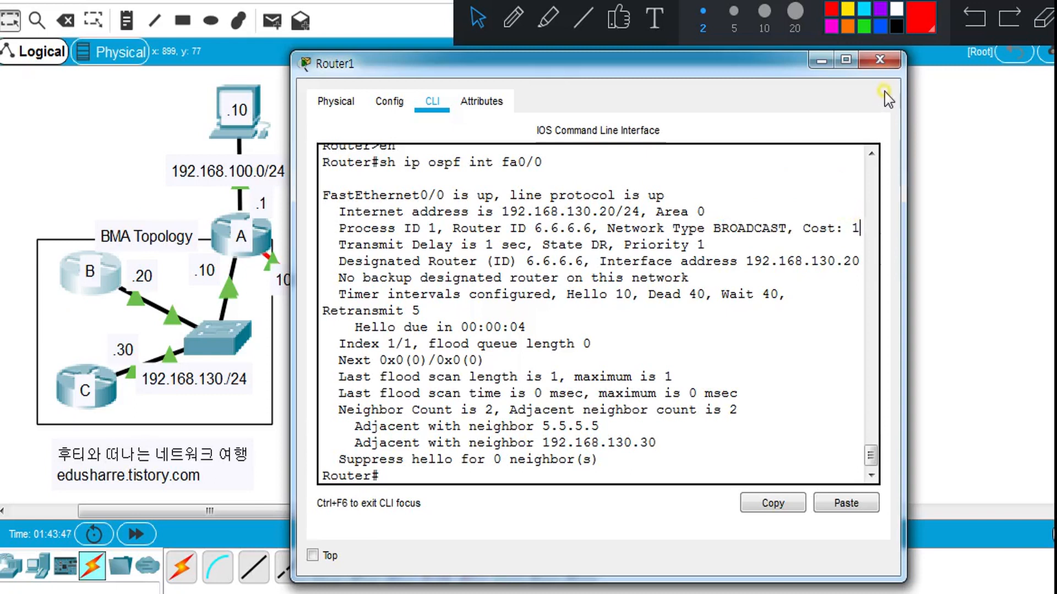
click(880, 61)
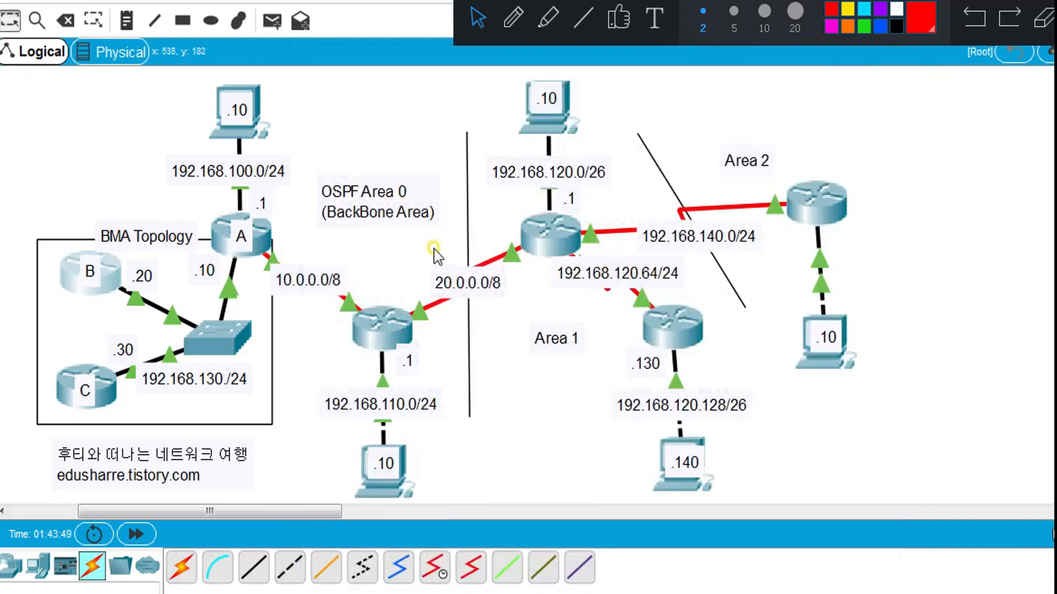
Open the command line of the router between 10.0.0.0/8 and 20.0.0.0/8, move its window off that router and enter privileged mode
click(409, 319)
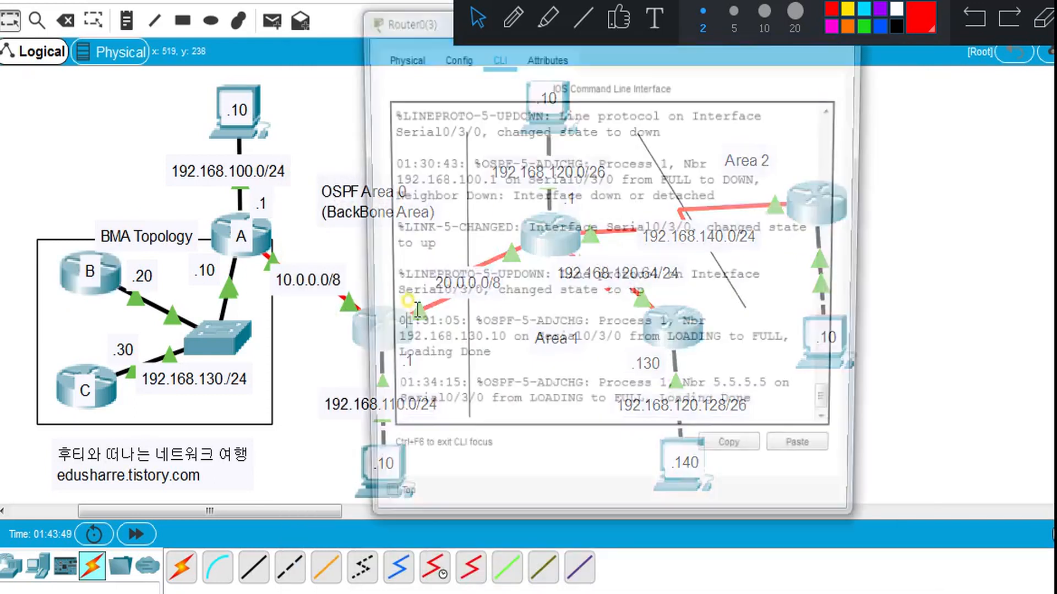
drag(440, 27, 557, 74)
key(Return)
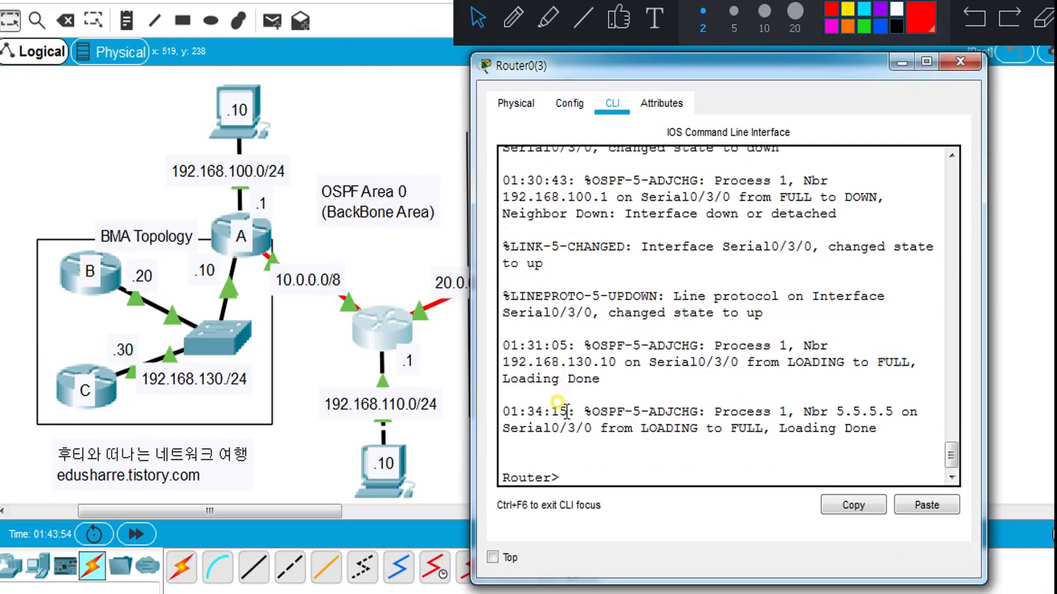
key(Return)
text(en)
key(Return)
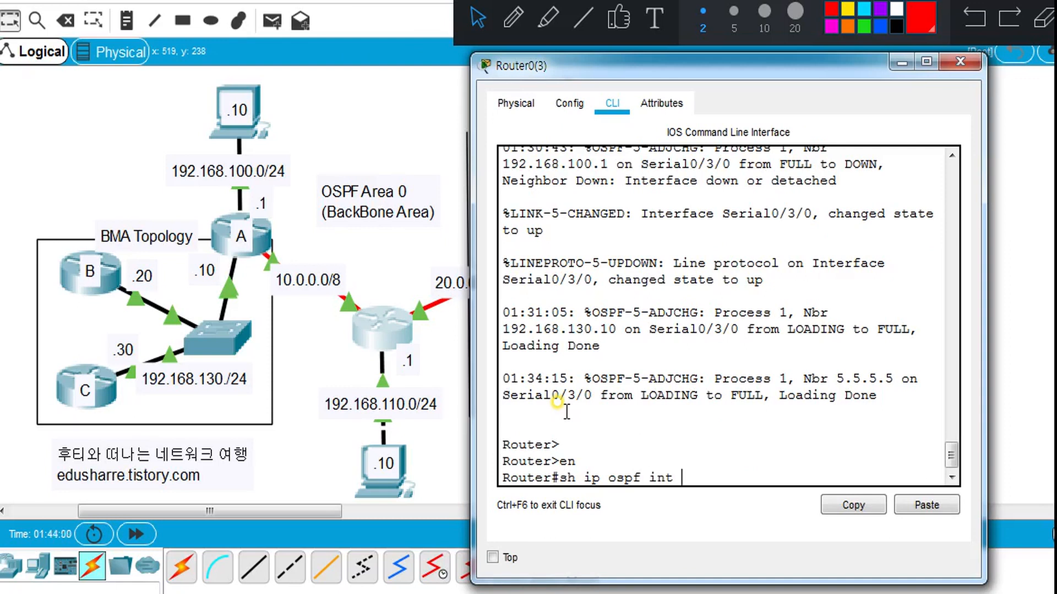
Try to display this router's OSPF interface details for s0/0 and s0/0/0
text(sh ip ospf int s0/0)
key(Return)
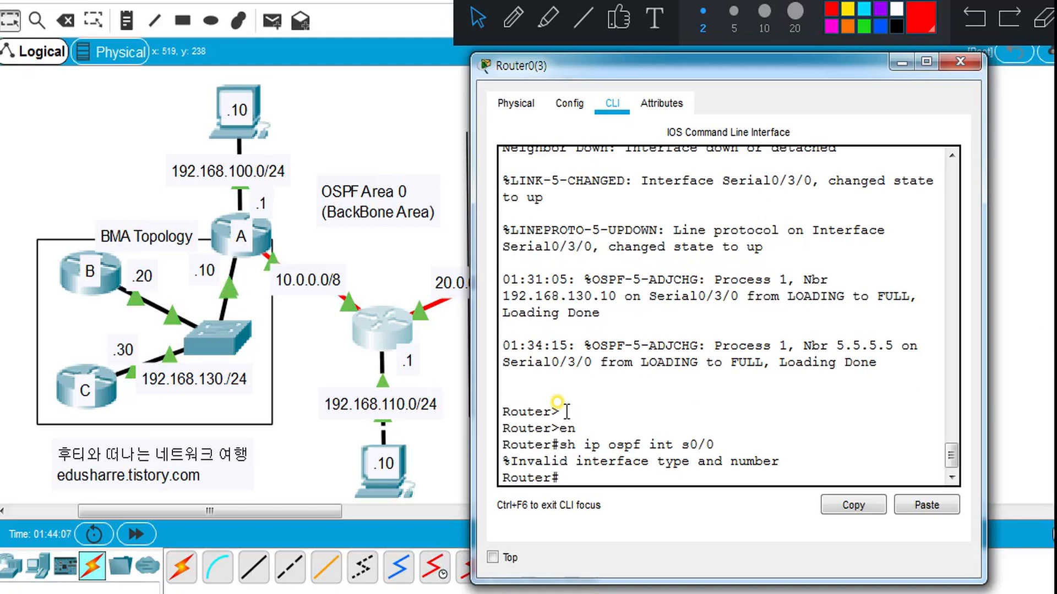
key(Up)
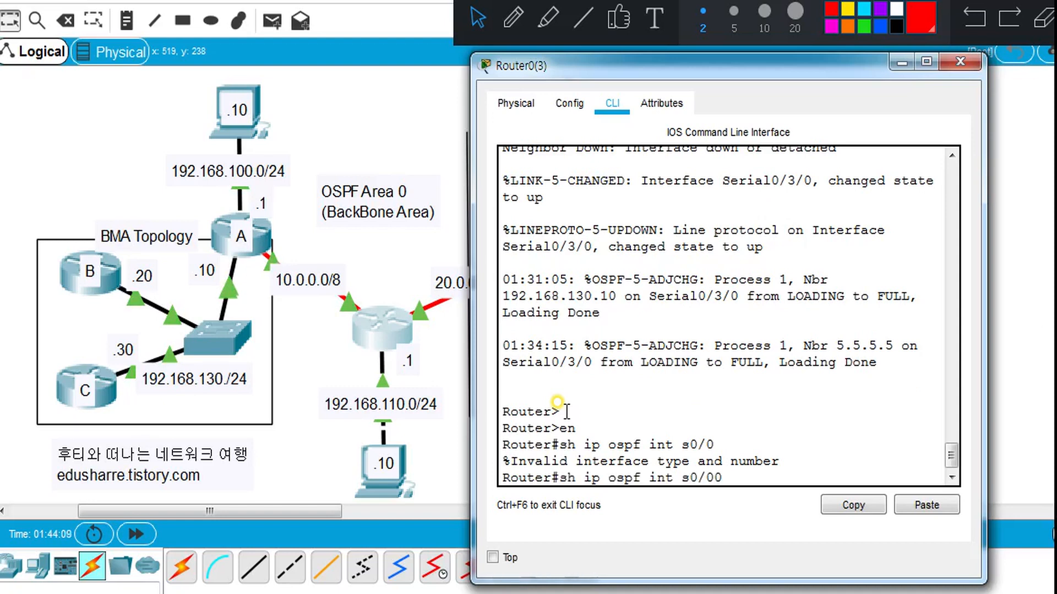
key(BackSpace)
text(/)
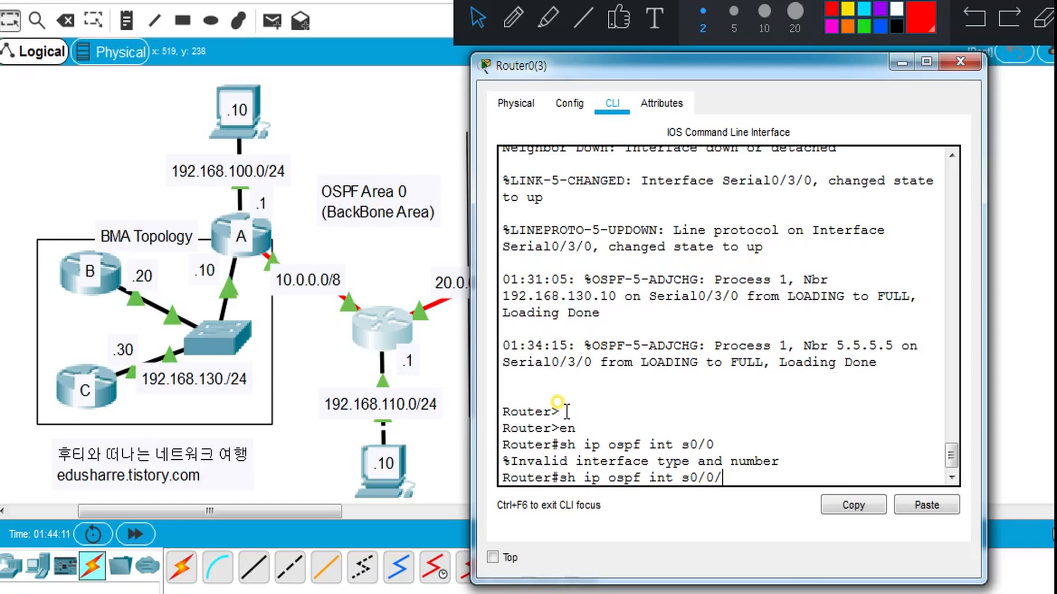
text(0)
key(Return)
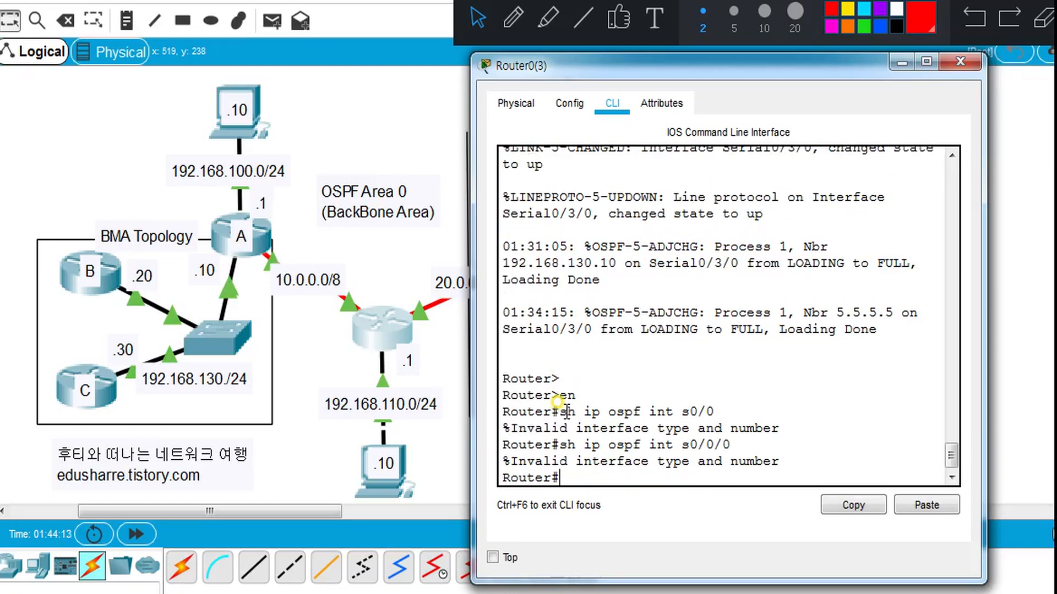
Display OSPF details with "sh ip ospf int s0/3/0" and widen the router window on both sides
key(Up)
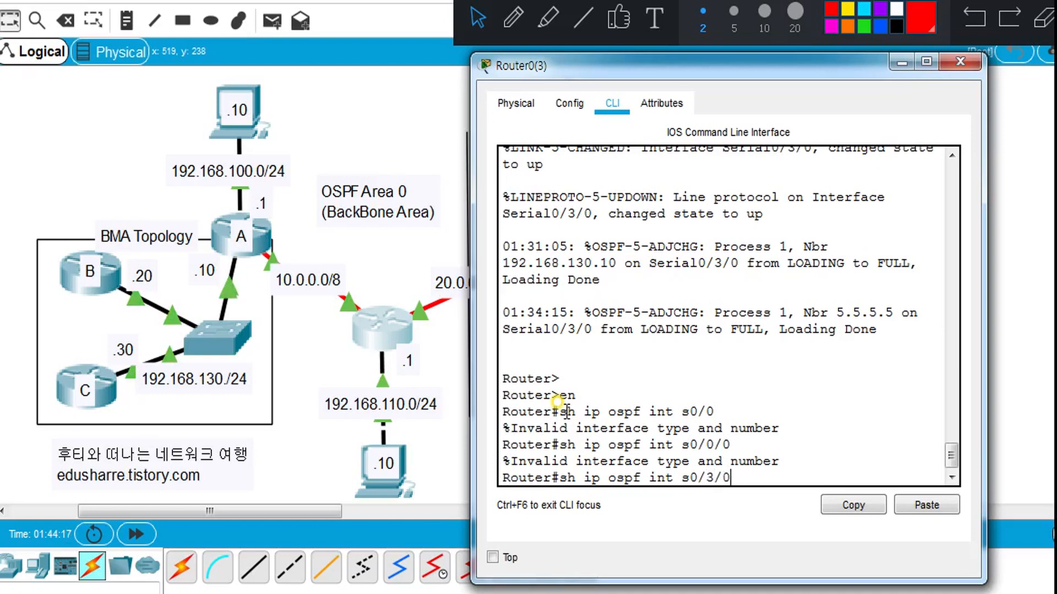
key(Return)
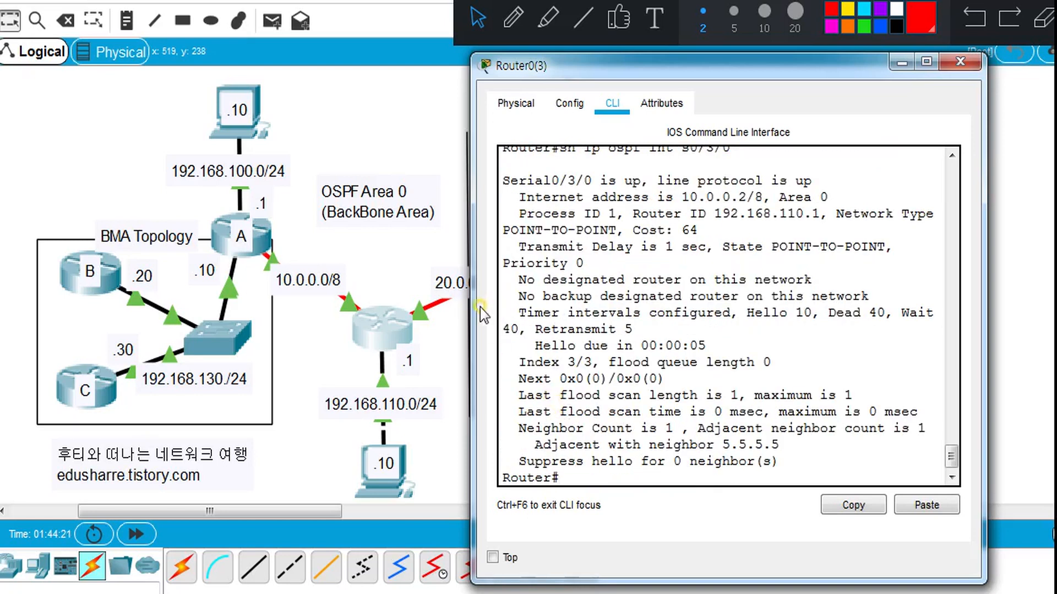
drag(982, 301, 1037, 300)
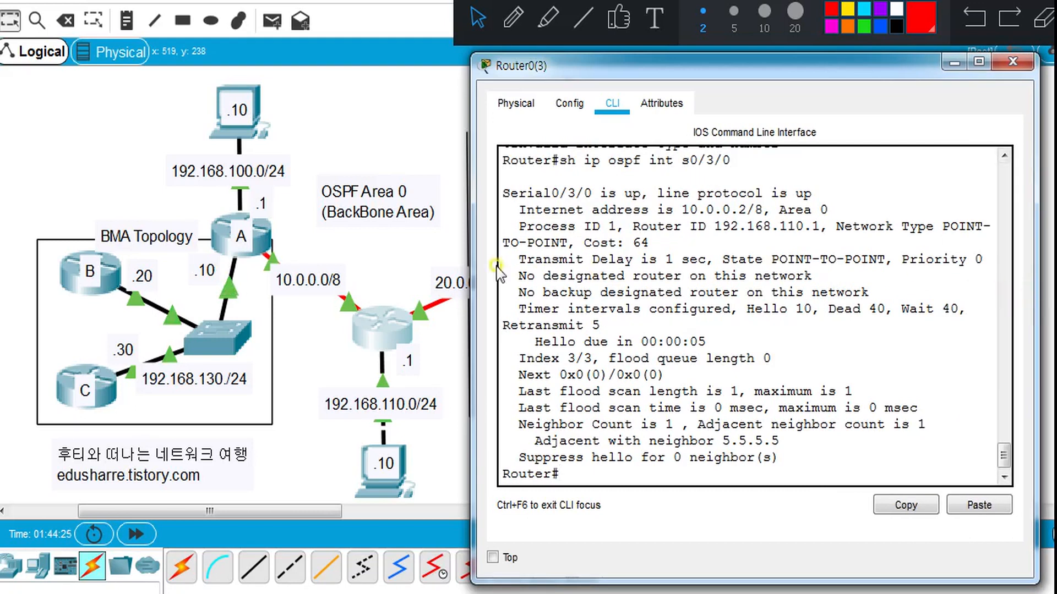
drag(474, 266, 434, 264)
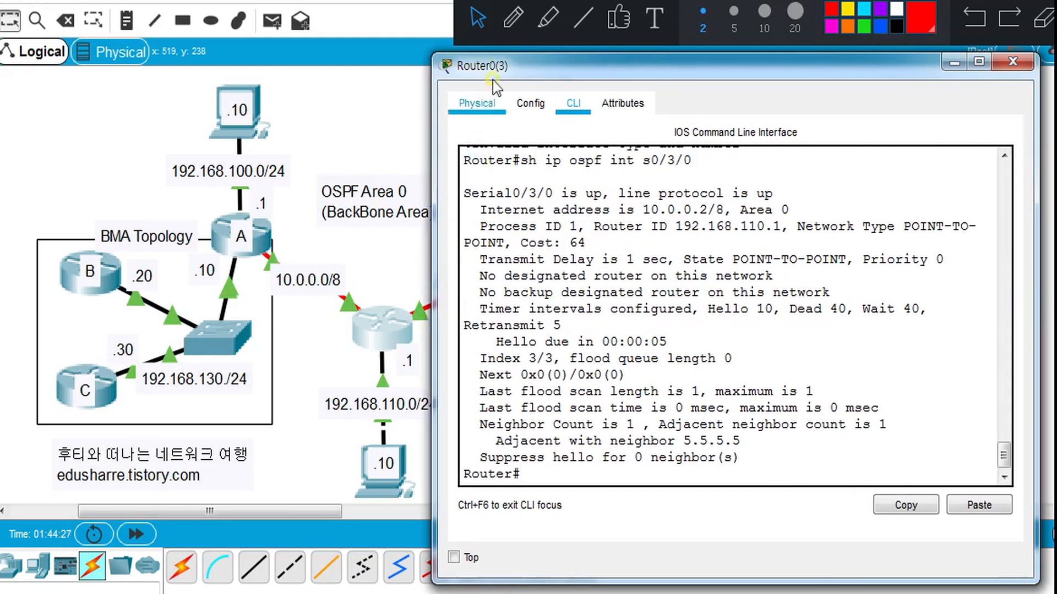
Underline POINT-TO-POINT, circle cost 64, bracket the no-designated-router lines in red pen, and draw an arrow from the router to its output
click(515, 18)
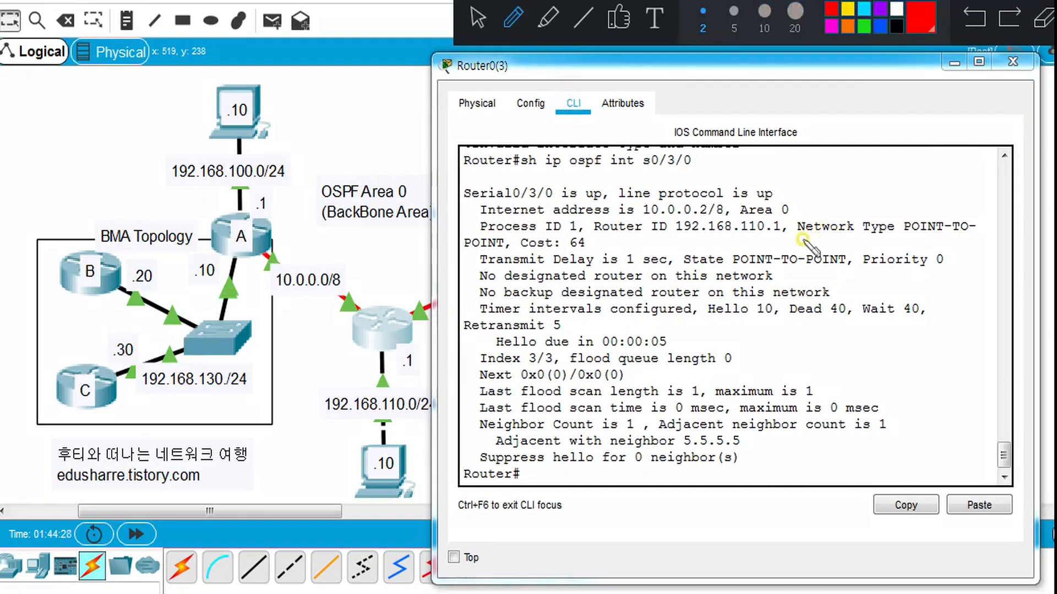
drag(903, 234, 978, 234)
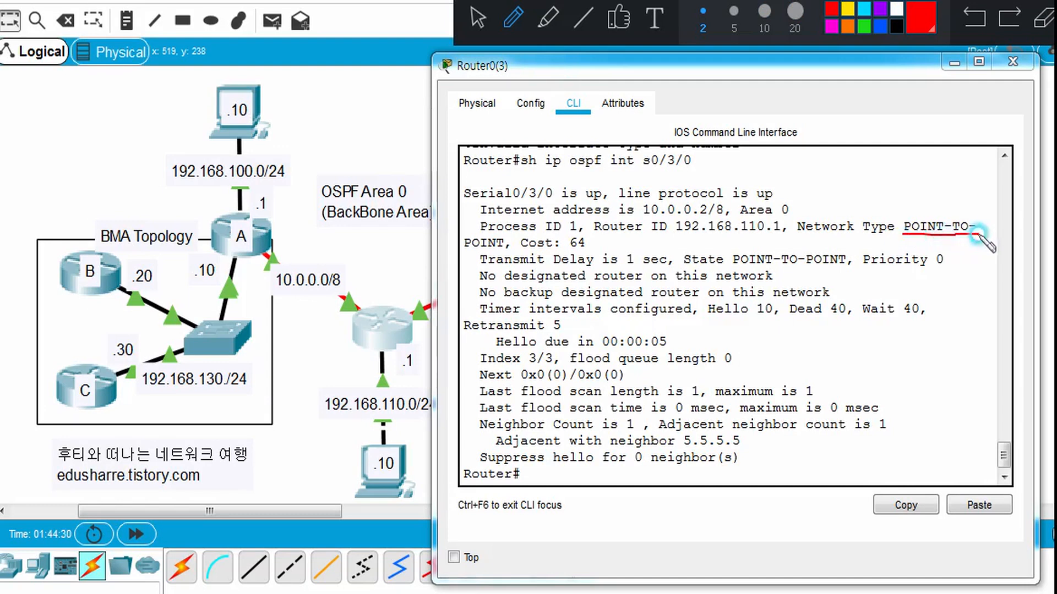
drag(463, 251, 506, 251)
mouse_move(602, 243)
mouse_down()
mouse_move(558, 246)
mouse_move(582, 225)
mouse_move(604, 245)
mouse_up()
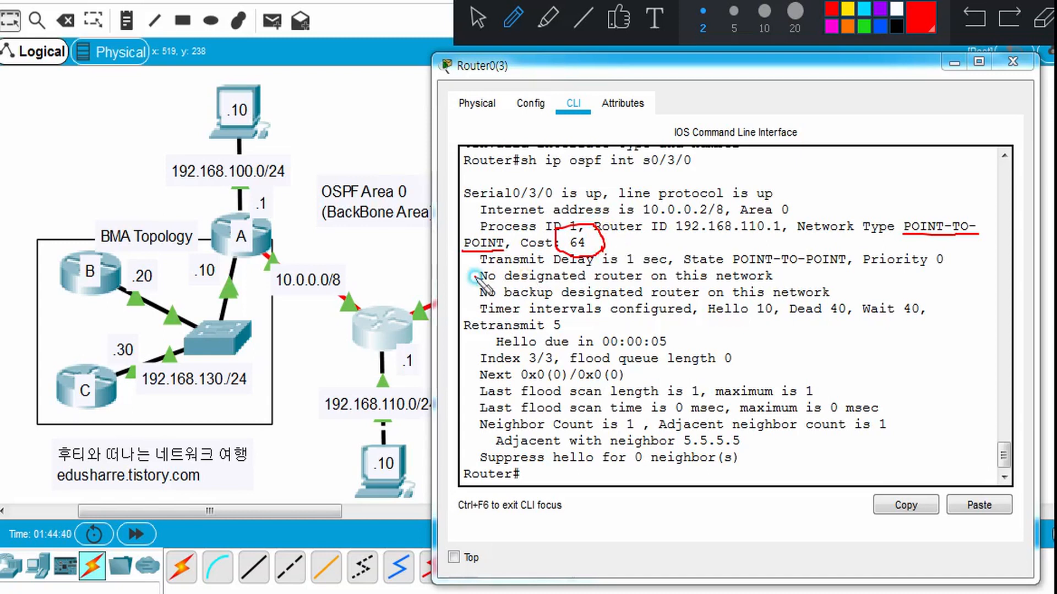
mouse_move(477, 278)
mouse_down()
mouse_move(468, 291)
mouse_move(483, 301)
mouse_up()
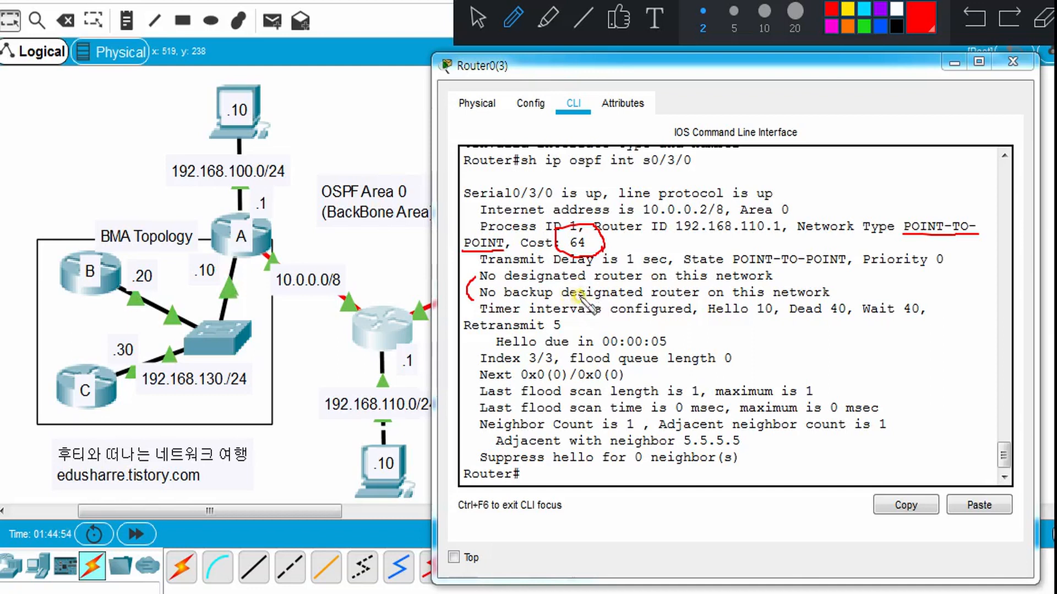
drag(542, 232, 610, 238)
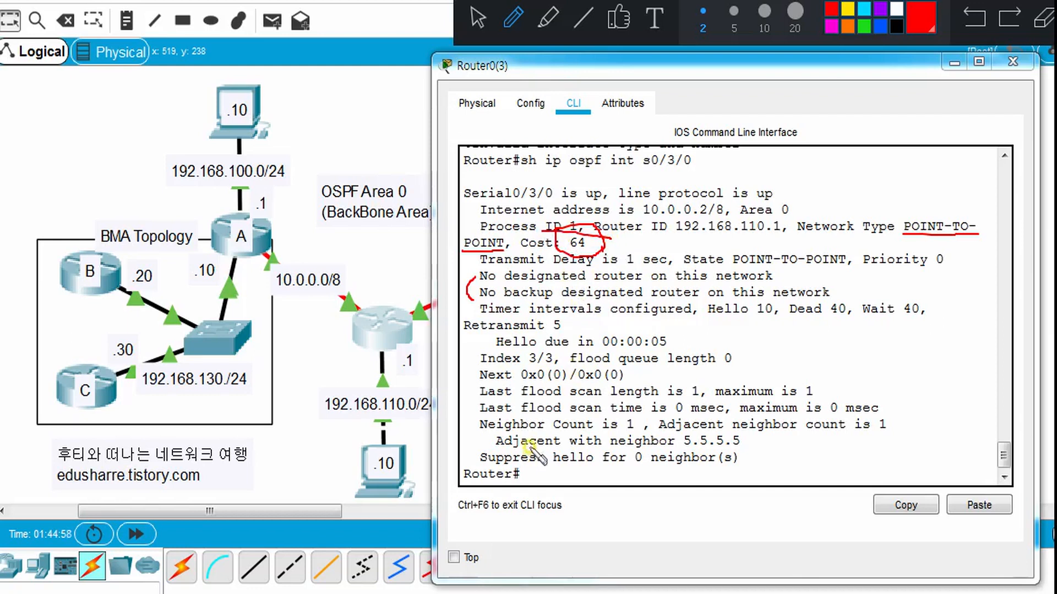
mouse_move(407, 324)
mouse_down()
mouse_move(420, 371)
mouse_move(450, 404)
mouse_move(469, 399)
mouse_move(441, 419)
mouse_up()
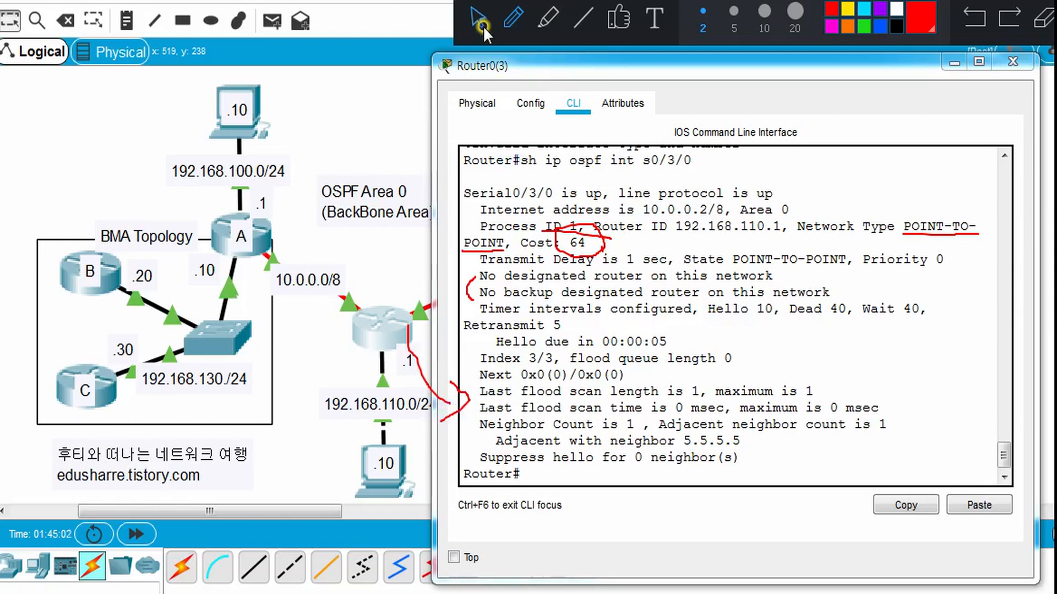
Display the routing table with "sh ip route", widen the router window so routes fit on one line, and clear the pen annotations
click(536, 468)
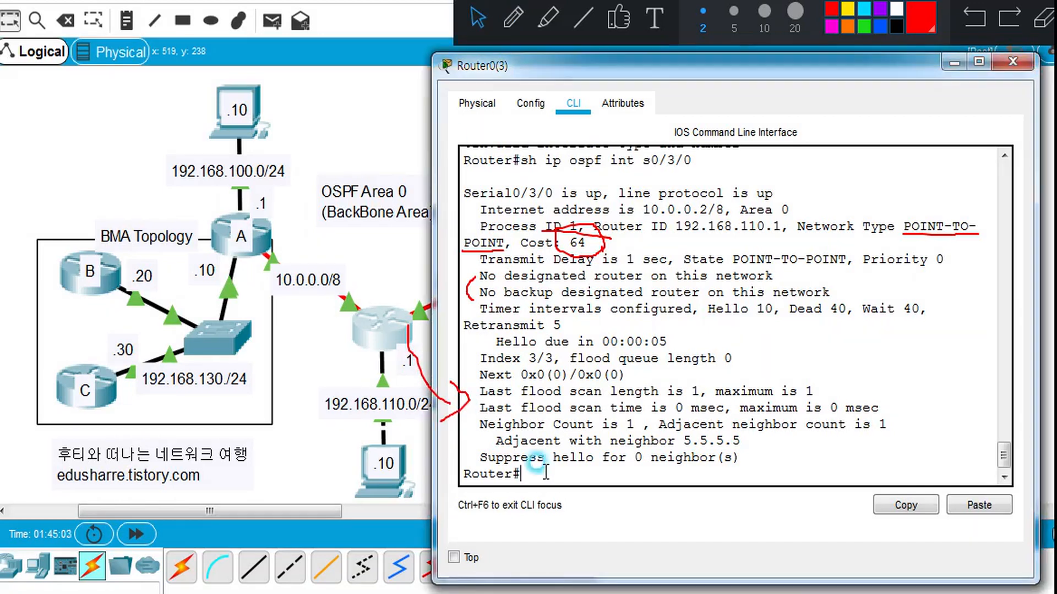
text(sh ip rou)
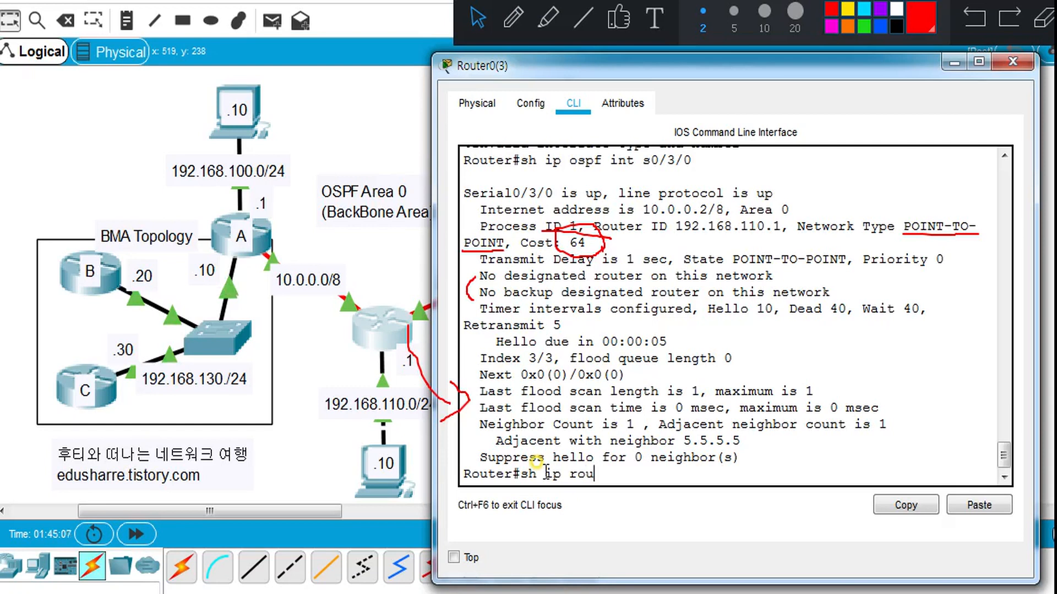
text(te)
key(Return)
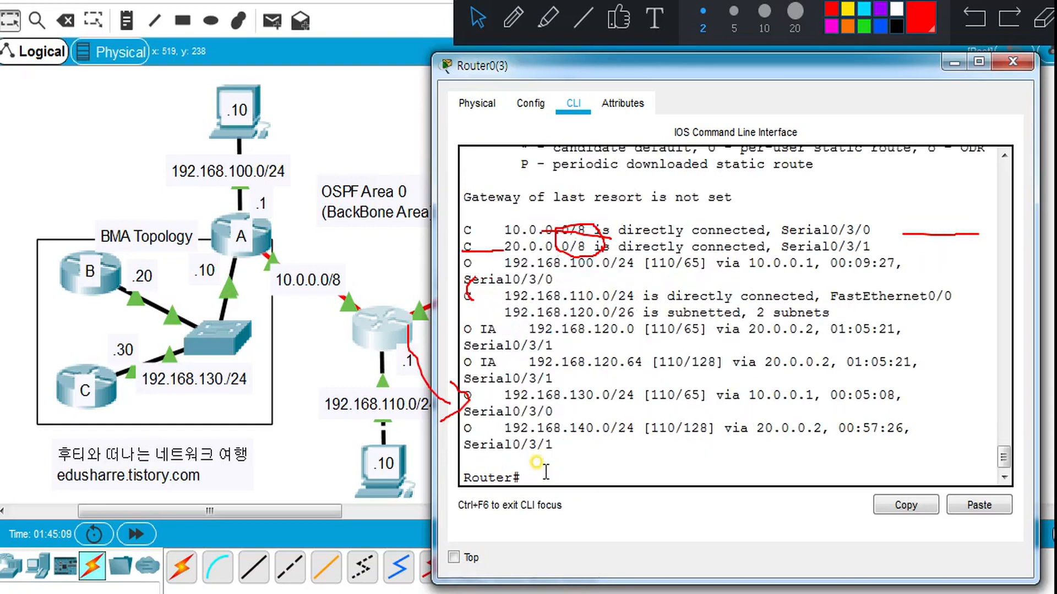
drag(434, 359, 403, 358)
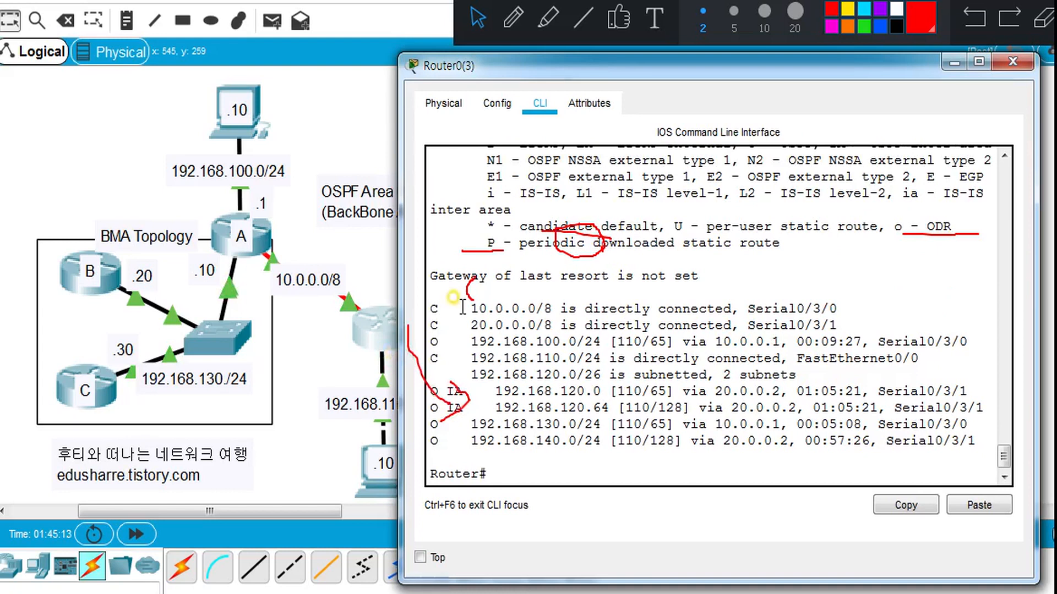
click(1051, 22)
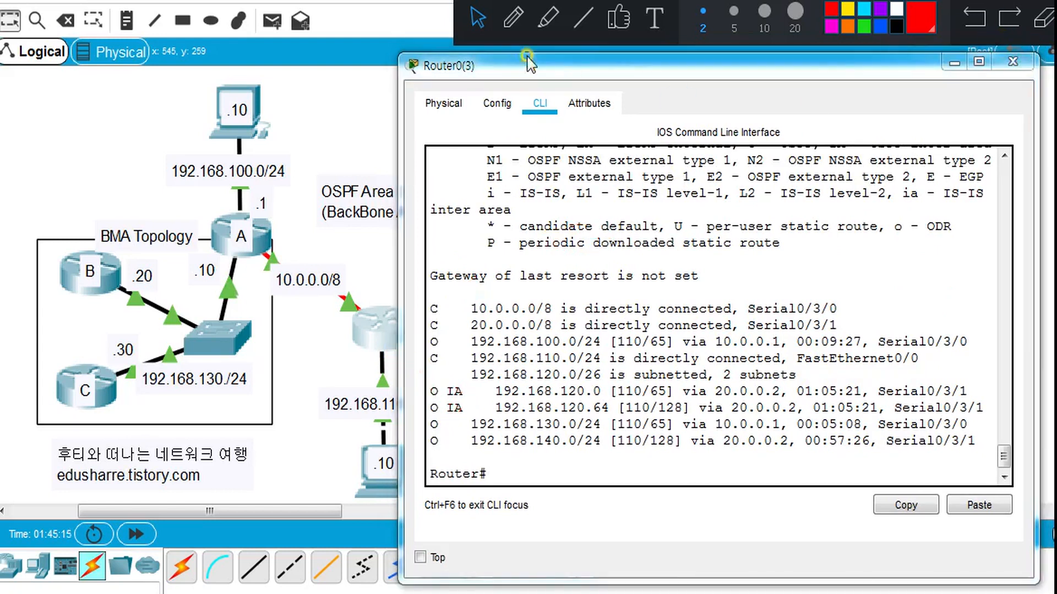
Write a circled "cost" above the routes, underline 192.168.100.0/24 and circle its metric 65 with the red pen
click(512, 21)
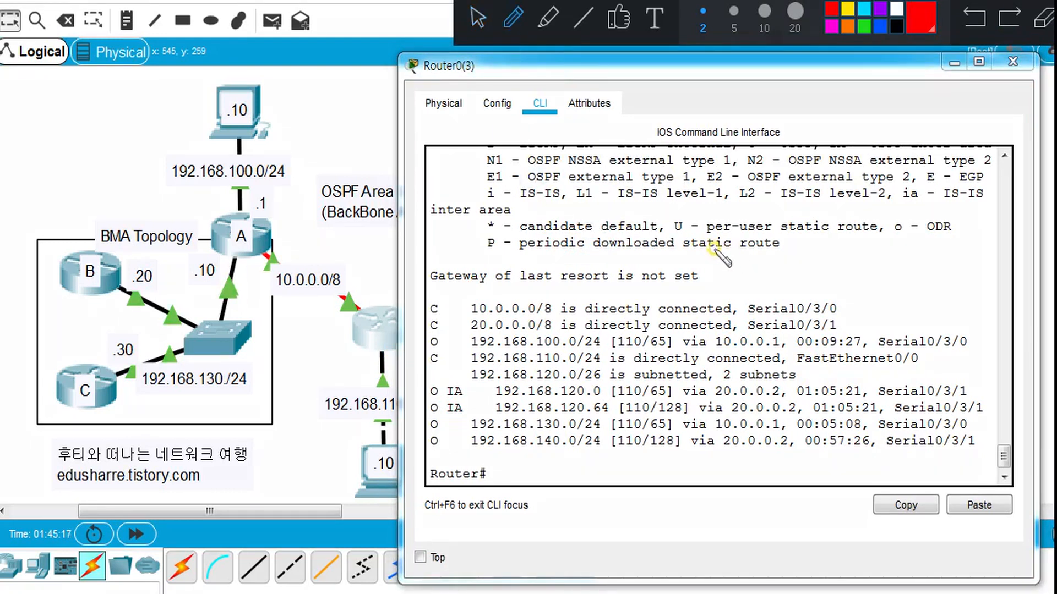
mouse_move(836, 251)
mouse_down()
mouse_move(838, 270)
mouse_move(853, 252)
mouse_move(863, 270)
mouse_move(868, 243)
mouse_move(884, 277)
mouse_move(823, 273)
mouse_move(827, 232)
mouse_move(893, 260)
mouse_move(884, 282)
mouse_up()
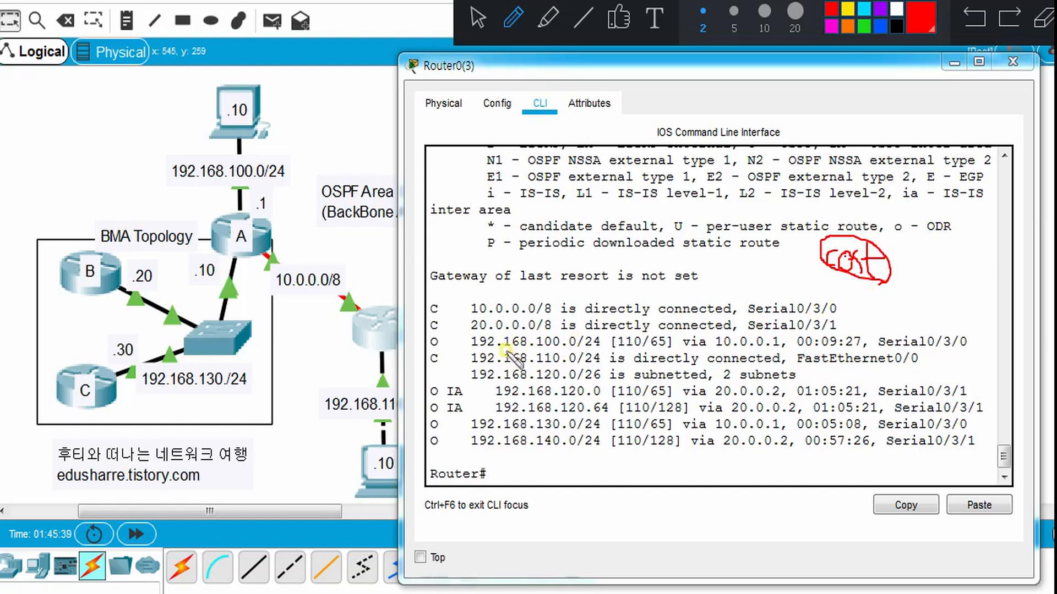
drag(465, 348, 592, 346)
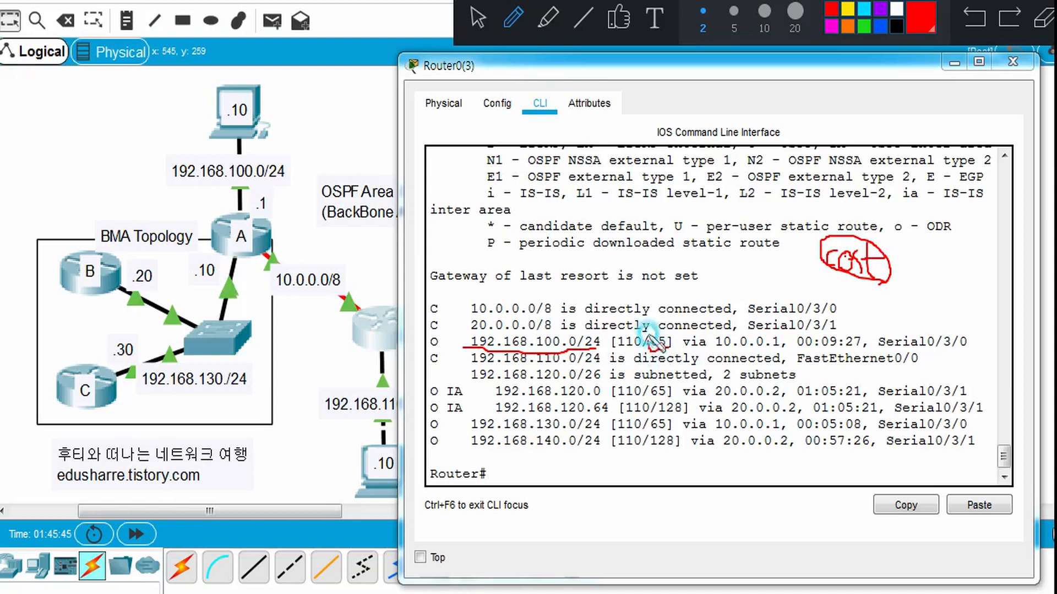
mouse_move(648, 340)
mouse_down()
mouse_move(673, 326)
mouse_move(671, 346)
mouse_up()
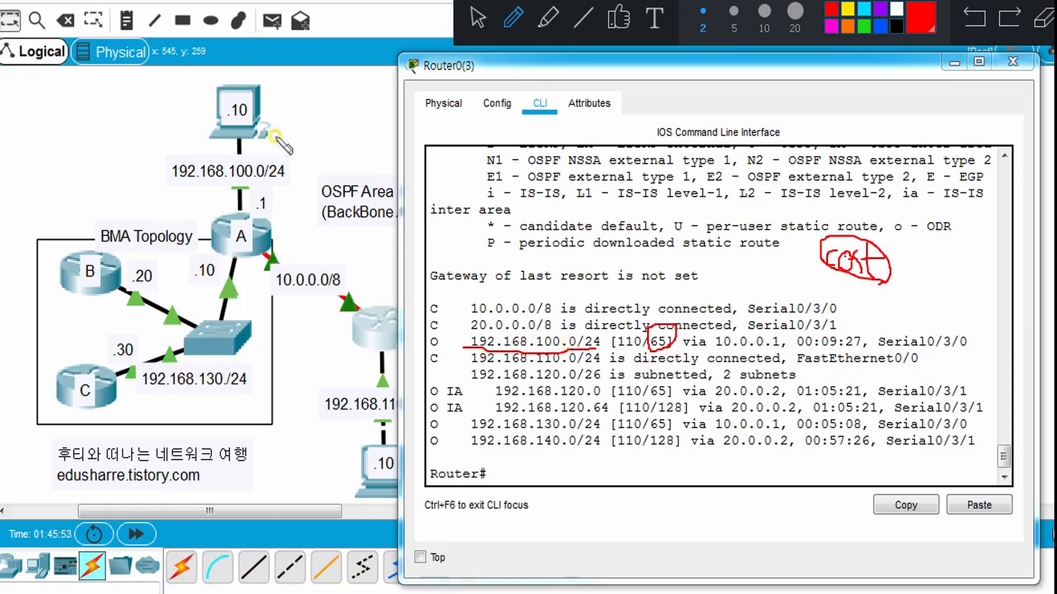
Circle beside the 192.168.100.0/24 PC, mark the 10.0.0.0/8 link with 64 and the PC's link with 1, and re-mark metric 65
mouse_move(275, 127)
mouse_down()
mouse_move(295, 124)
mouse_move(278, 126)
mouse_up()
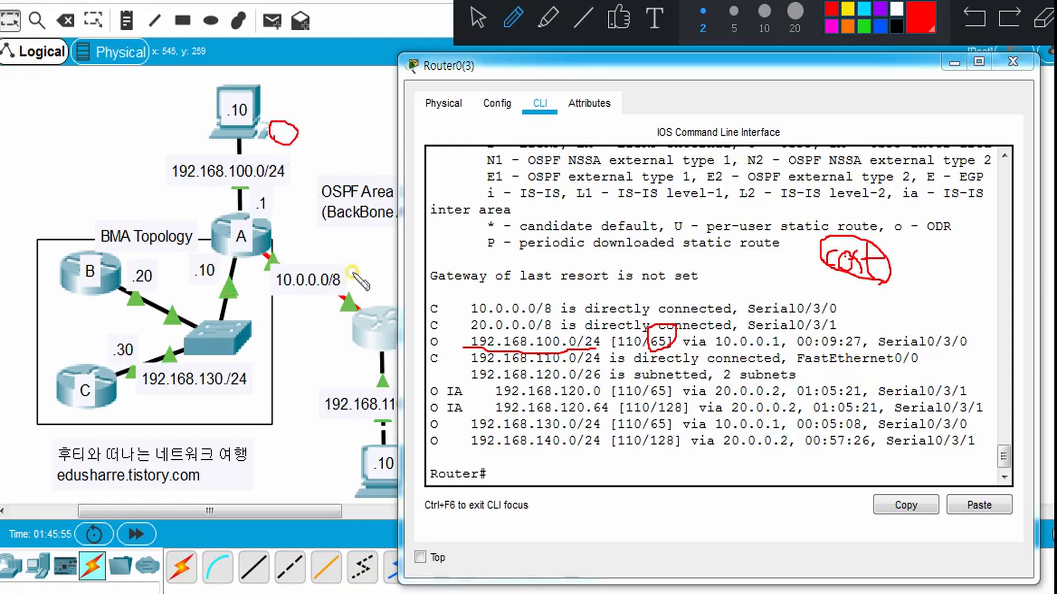
mouse_move(360, 306)
mouse_down()
mouse_move(352, 258)
mouse_move(282, 230)
mouse_move(272, 245)
mouse_up()
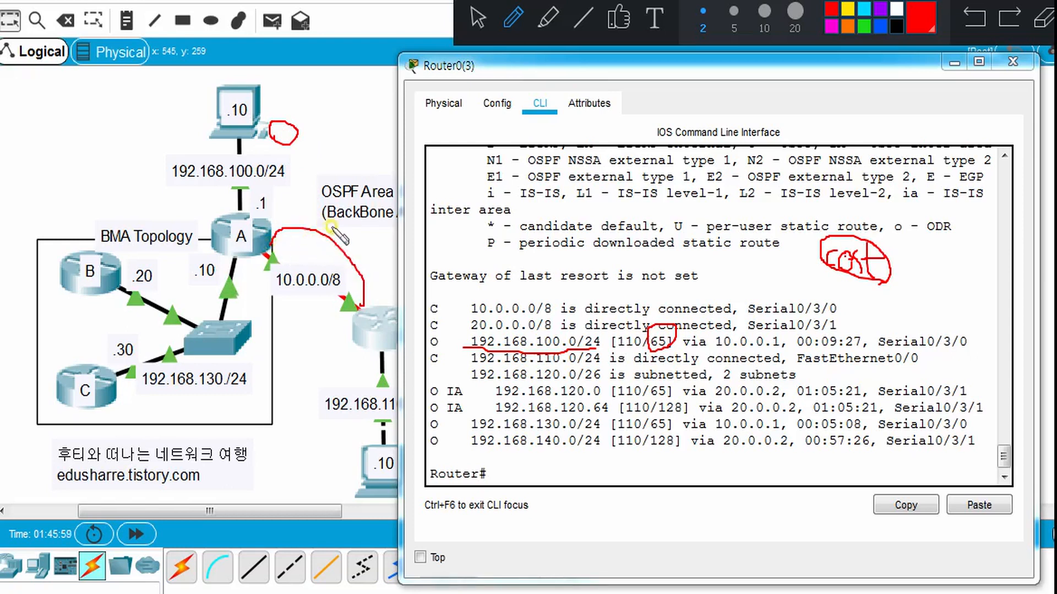
mouse_move(336, 227)
mouse_down()
mouse_move(322, 236)
mouse_move(322, 251)
mouse_move(344, 242)
mouse_move(334, 259)
mouse_up()
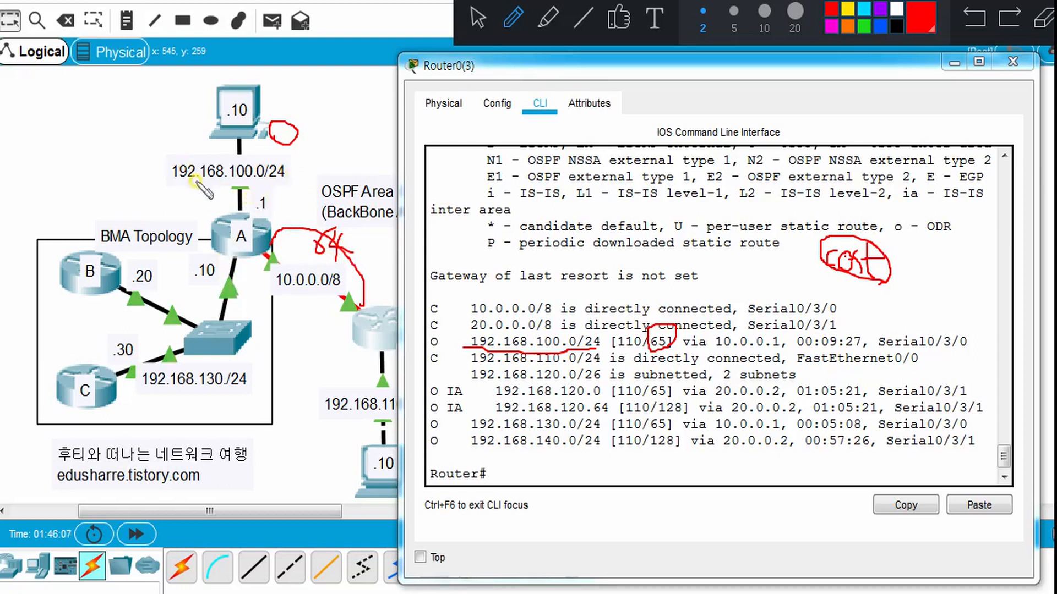
mouse_move(230, 144)
mouse_down()
mouse_move(226, 209)
mouse_move(194, 203)
mouse_up()
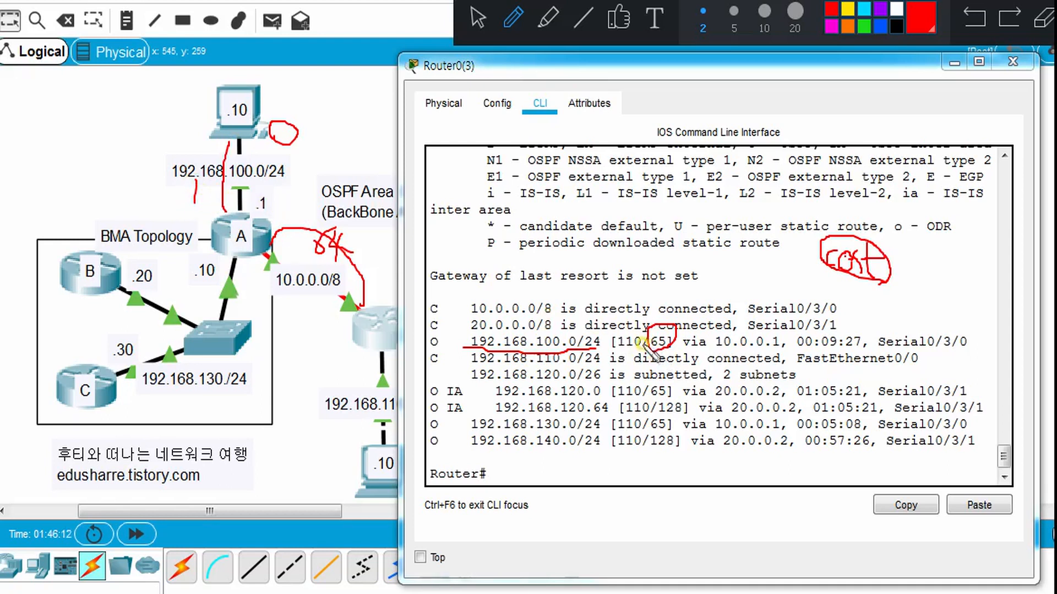
drag(641, 344, 676, 346)
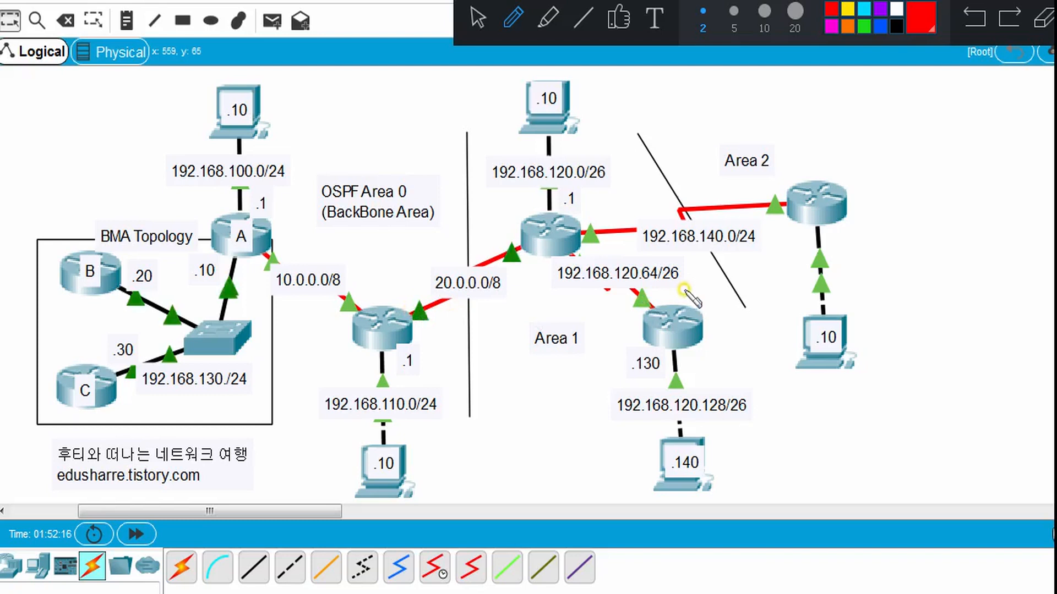
Underline 192.168.120.64/26, mark its link and the 20.0.0.0/8 link with 64 each, and write their sum as a circled 128
drag(685, 287, 555, 289)
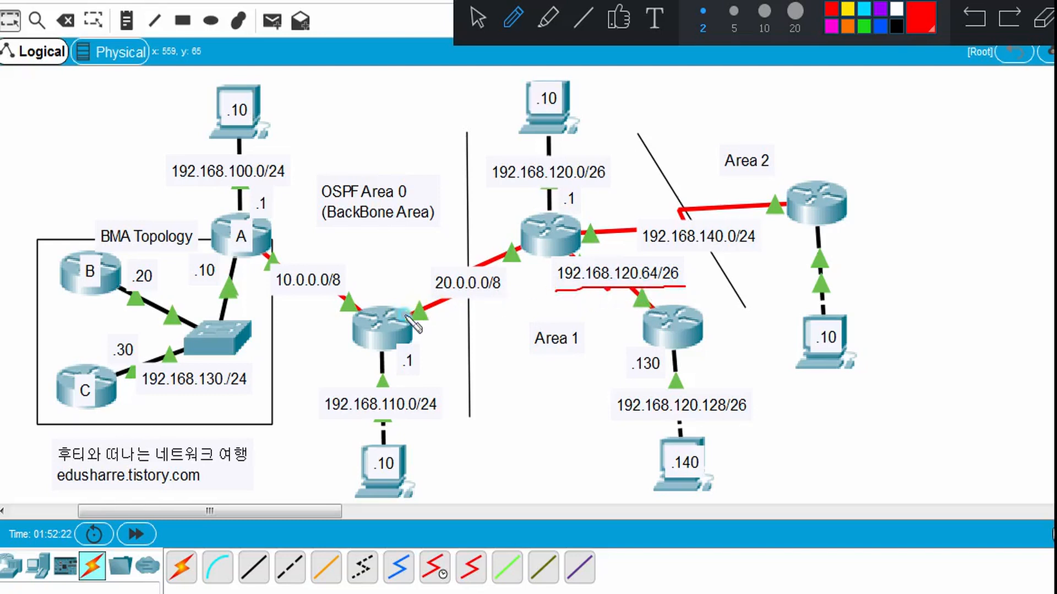
mouse_move(406, 315)
mouse_down()
mouse_move(427, 254)
mouse_move(504, 223)
mouse_move(525, 238)
mouse_up()
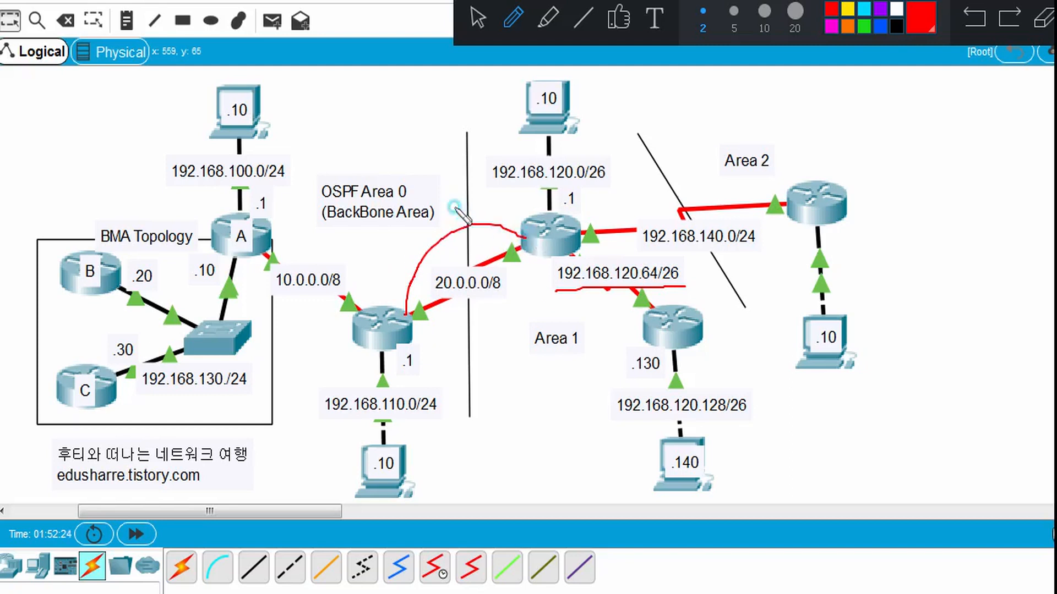
mouse_move(455, 208)
mouse_down()
mouse_move(460, 239)
mouse_move(487, 225)
mouse_move(496, 238)
mouse_move(482, 259)
mouse_up()
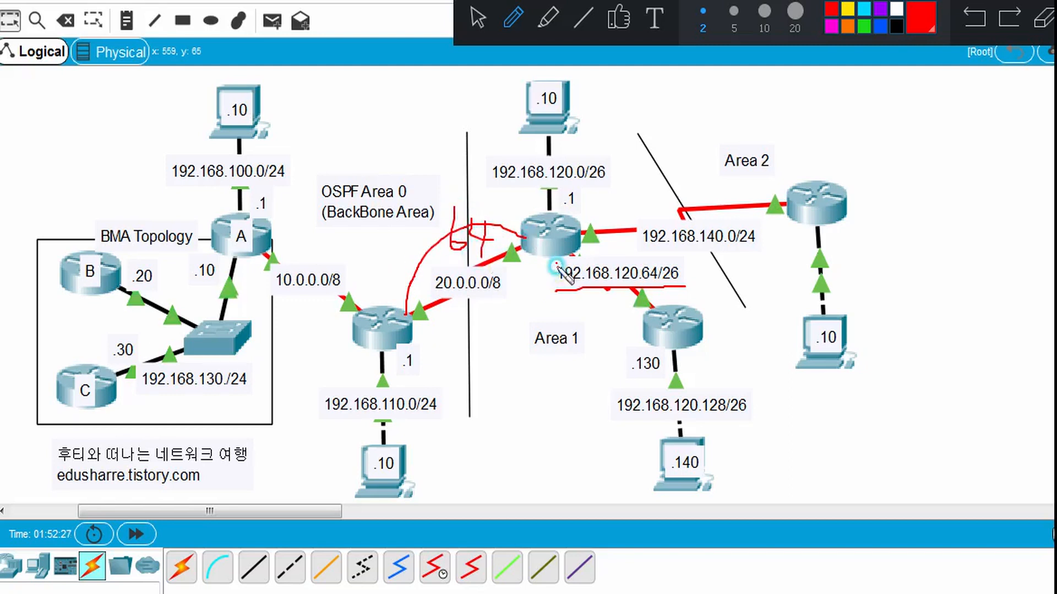
mouse_move(558, 269)
mouse_down()
mouse_move(555, 300)
mouse_move(618, 307)
mouse_up()
mouse_move(547, 279)
mouse_down()
mouse_move(564, 306)
mouse_move(557, 290)
mouse_move(573, 300)
mouse_move(568, 318)
mouse_up()
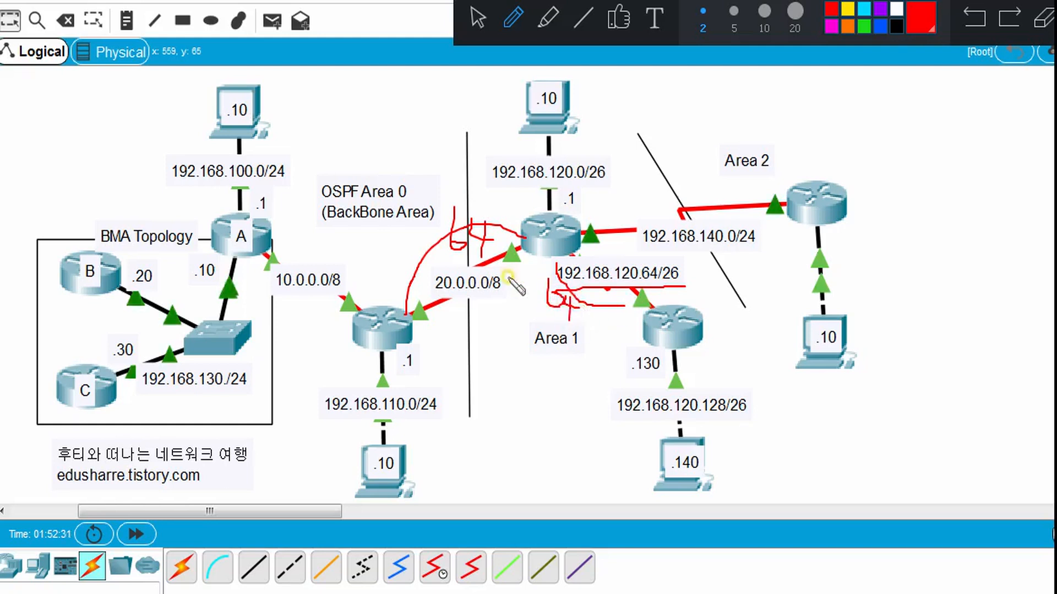
mouse_move(520, 263)
mouse_down()
mouse_move(512, 282)
mouse_move(529, 281)
mouse_up()
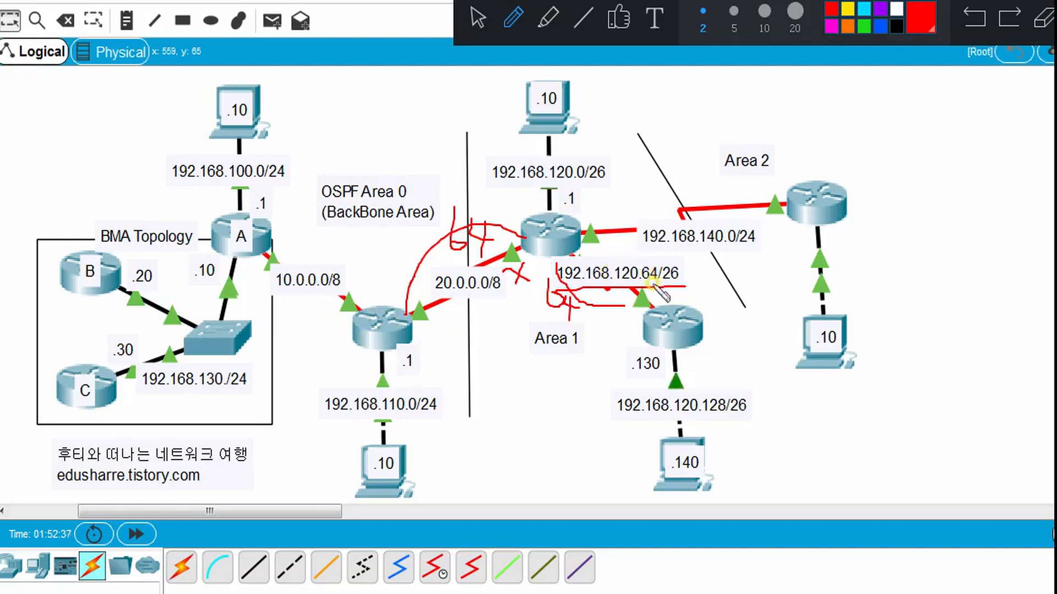
mouse_move(499, 315)
mouse_down()
mouse_move(499, 333)
mouse_move(532, 334)
mouse_move(543, 316)
mouse_move(550, 338)
mouse_move(524, 318)
mouse_up()
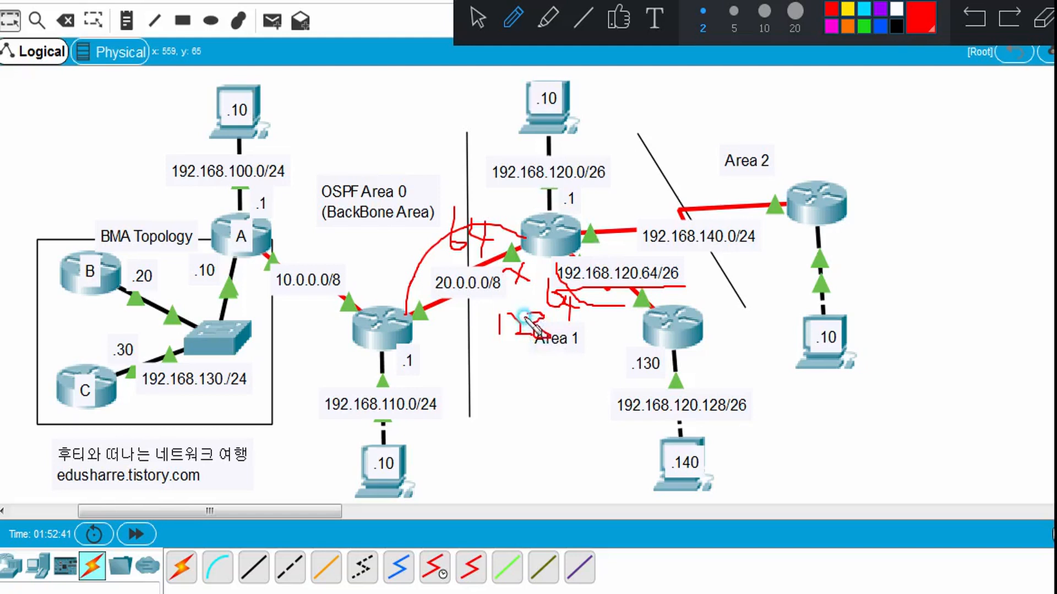
mouse_move(548, 352)
mouse_down()
mouse_move(495, 297)
mouse_move(556, 347)
mouse_move(536, 350)
mouse_up()
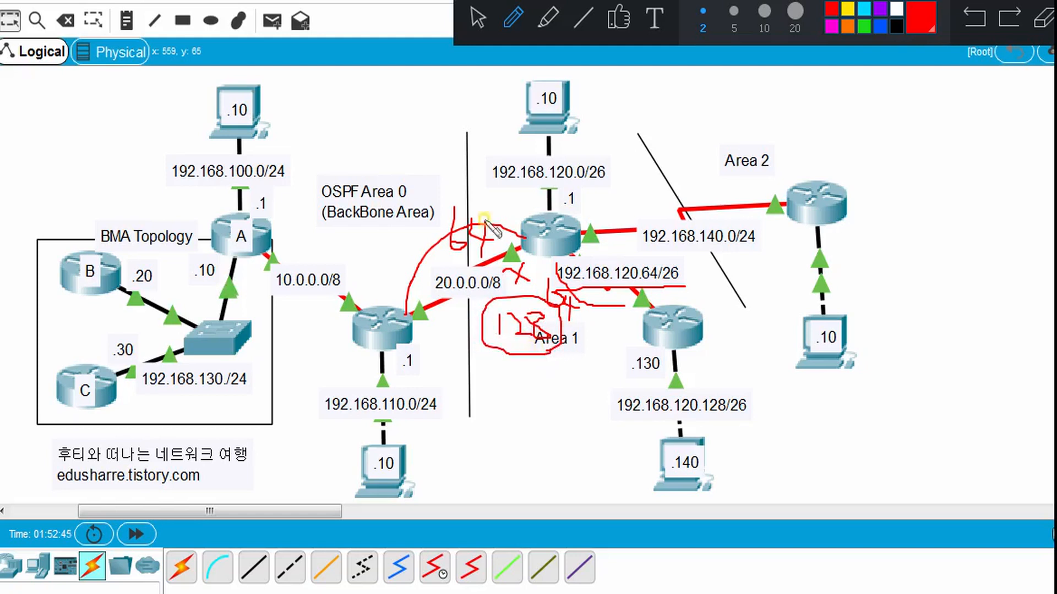
Reopen the router between 10.0.0.0/8 and 20.0.0.0/8, mark the 192.168.120.64 route and its metric 128 in red, and close the window
click(477, 25)
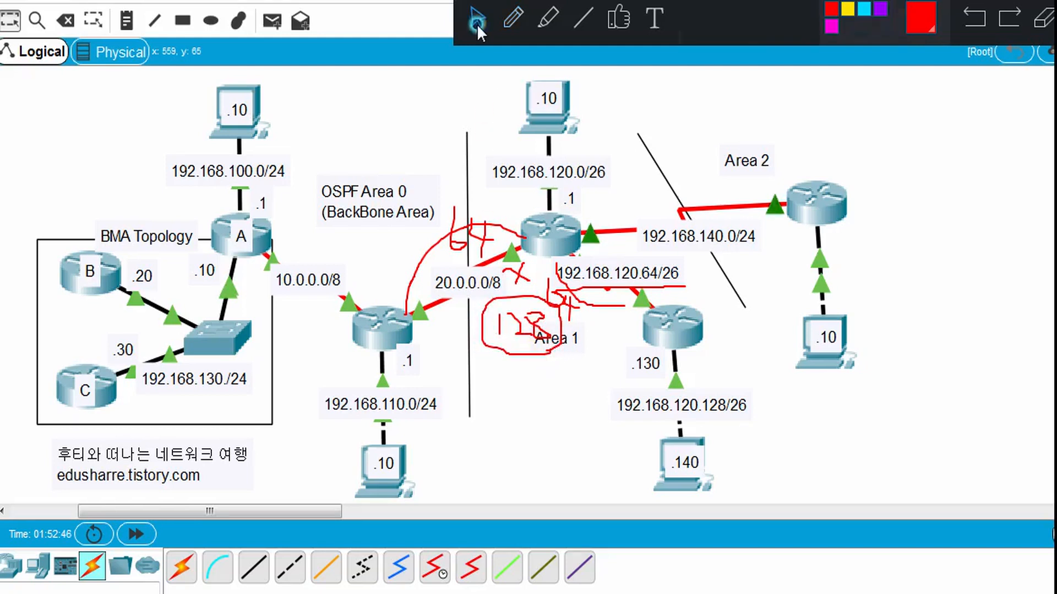
click(394, 337)
drag(502, 523, 584, 131)
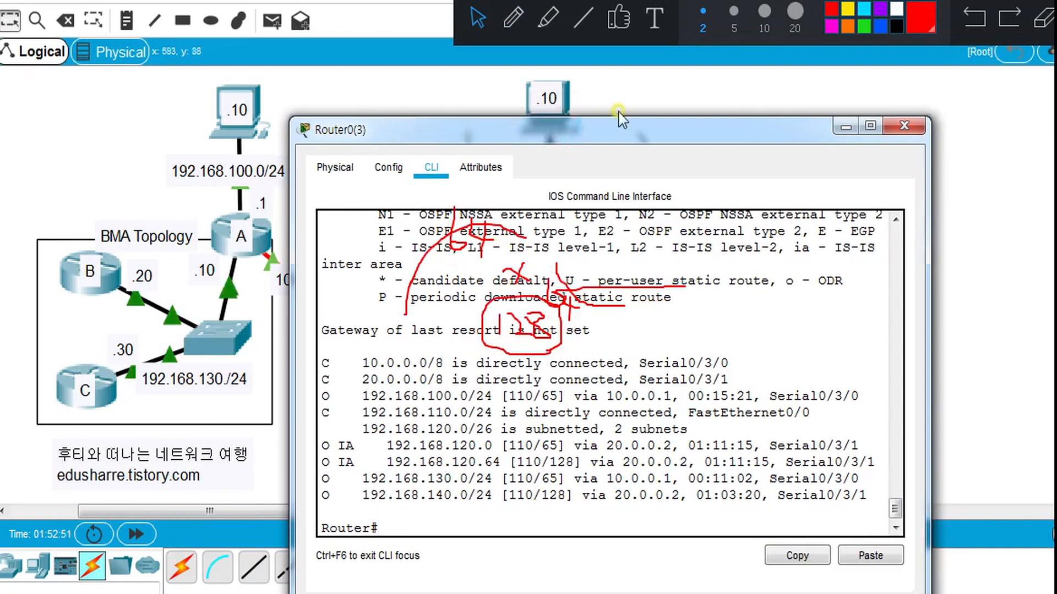
click(518, 20)
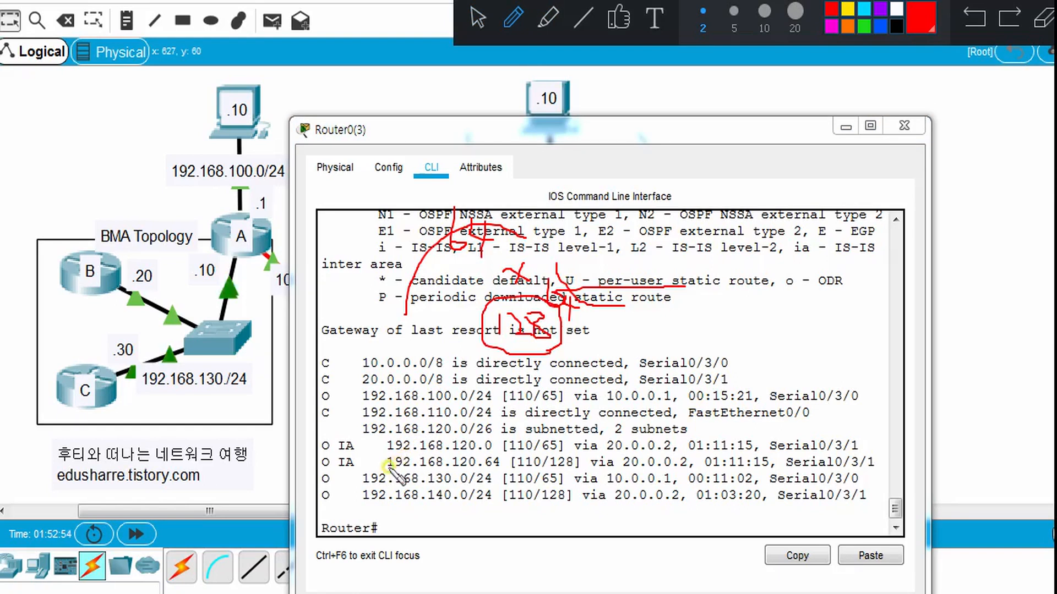
mouse_move(387, 465)
mouse_down()
mouse_move(504, 464)
mouse_move(485, 472)
mouse_up()
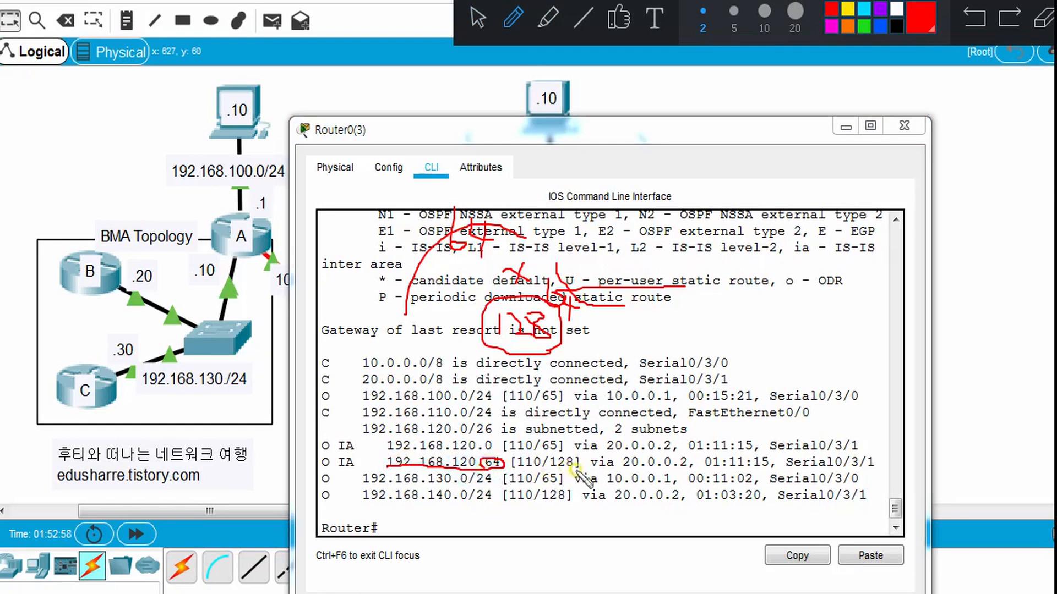
mouse_move(577, 470)
mouse_down()
mouse_move(570, 485)
mouse_move(542, 461)
mouse_move(573, 447)
mouse_move(583, 465)
mouse_up()
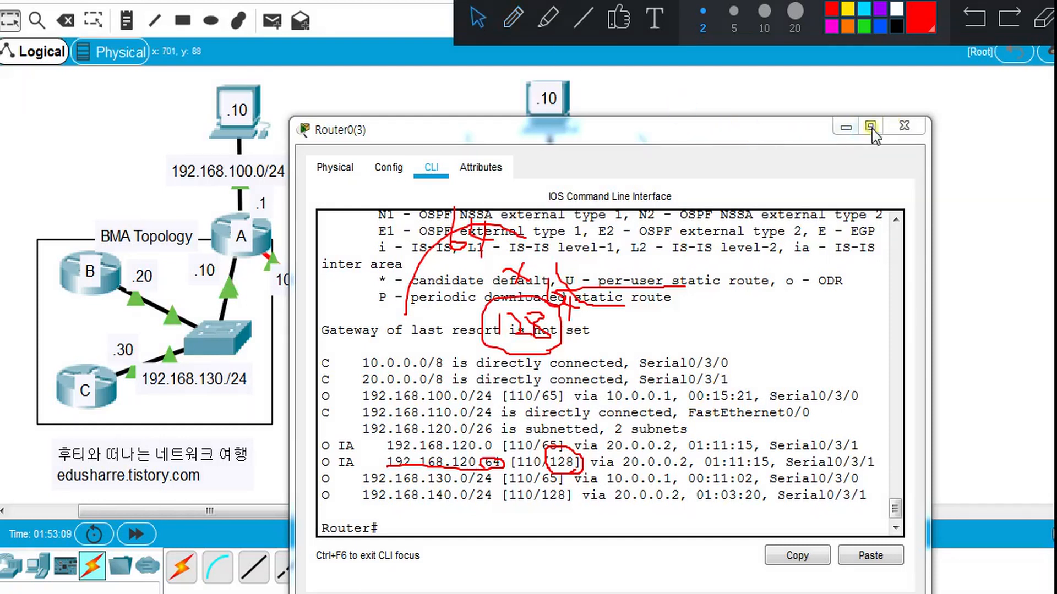
click(904, 125)
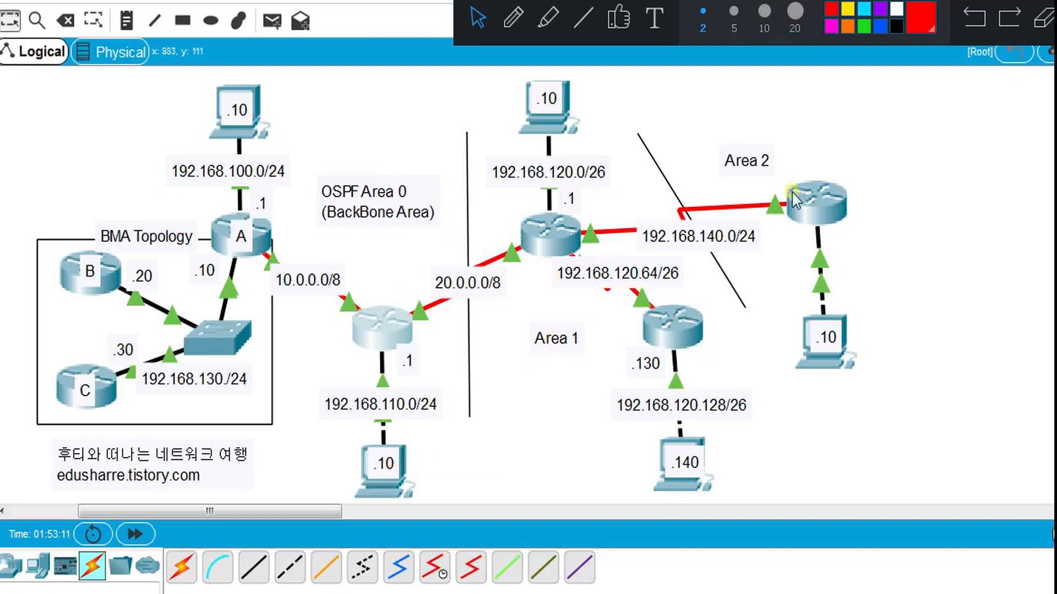
Circle and underline the 26 prefix of 192.168.120.64/26, encircle Area 2 with its router and PC, and underline the blog address edusharre.tistory.com
click(508, 21)
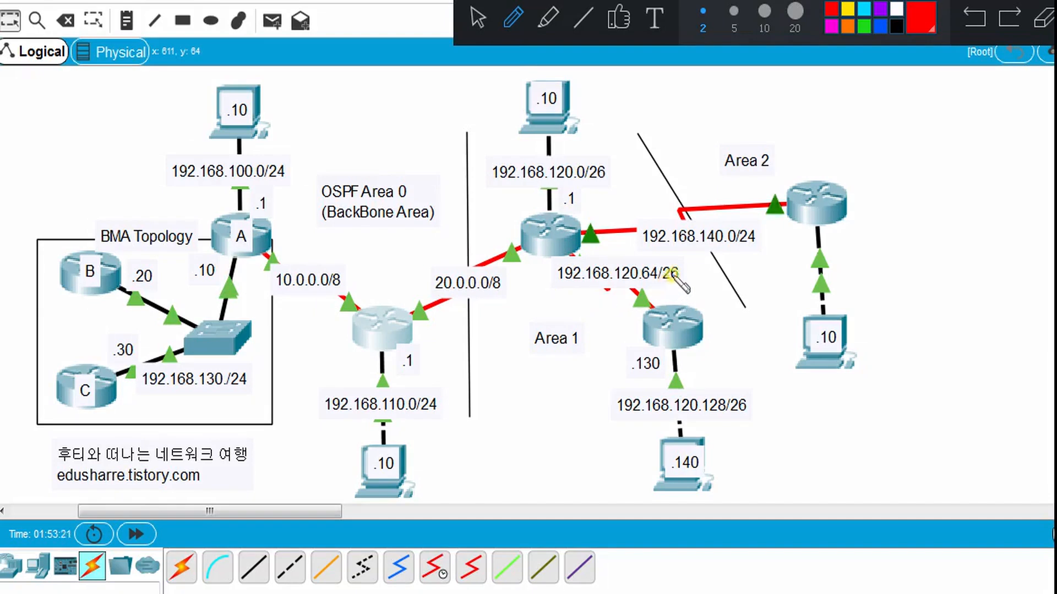
mouse_move(668, 257)
mouse_down()
mouse_move(671, 292)
mouse_move(660, 278)
mouse_move(666, 257)
mouse_move(685, 270)
mouse_move(674, 287)
mouse_up()
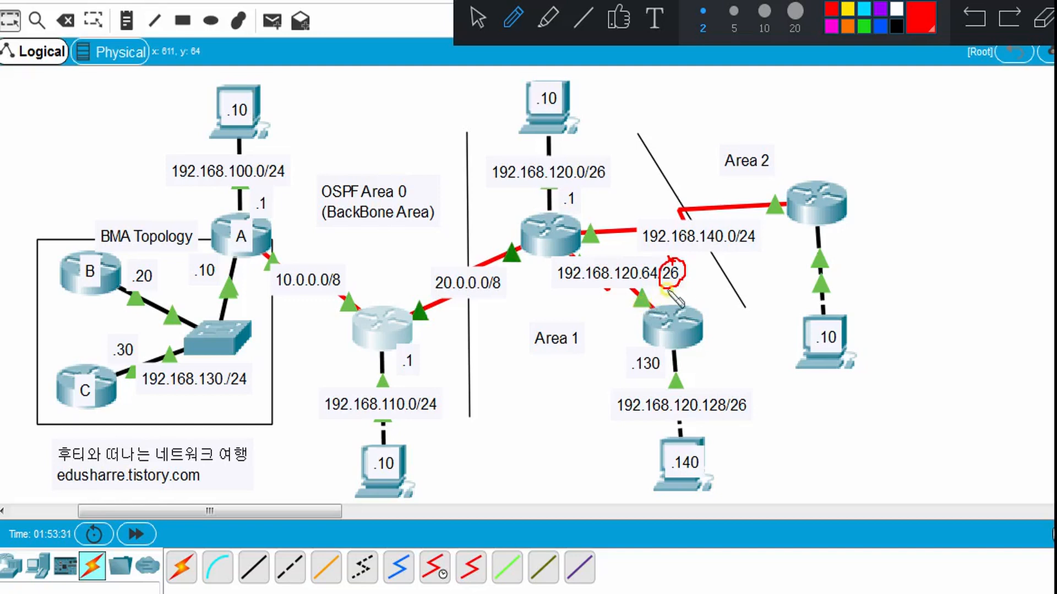
mouse_move(670, 271)
mouse_down()
mouse_move(681, 283)
mouse_move(689, 274)
mouse_move(661, 278)
mouse_up()
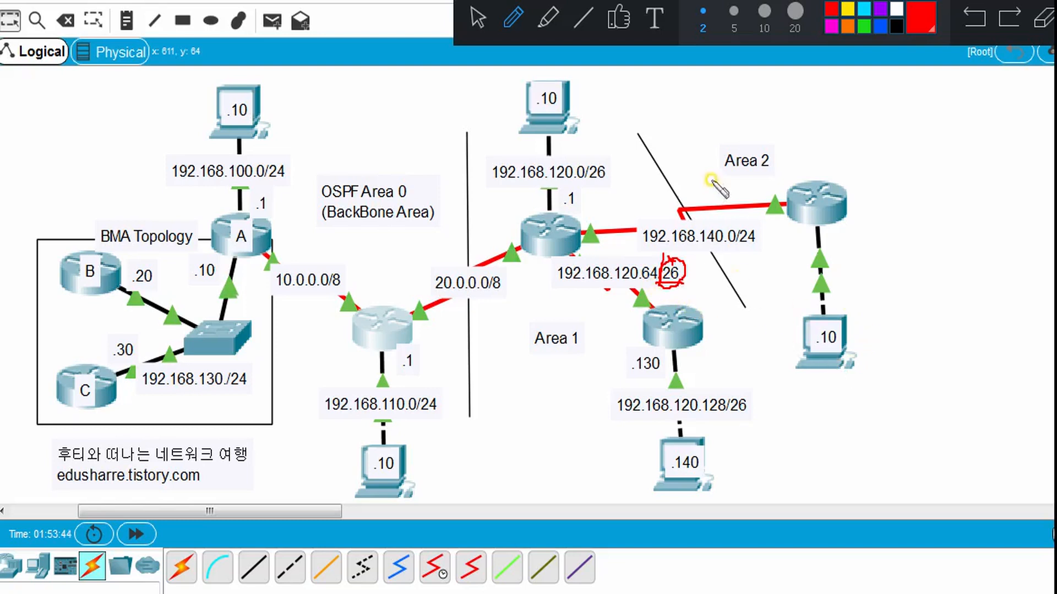
mouse_move(719, 132)
mouse_down()
mouse_move(859, 198)
mouse_move(881, 385)
mouse_move(711, 174)
mouse_move(720, 129)
mouse_up()
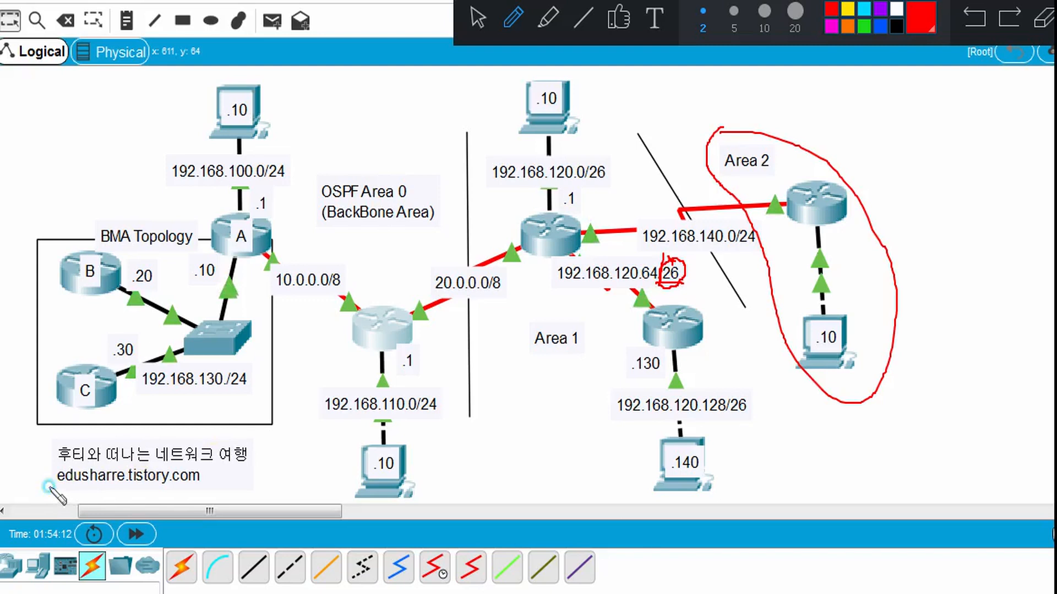
drag(48, 486, 204, 491)
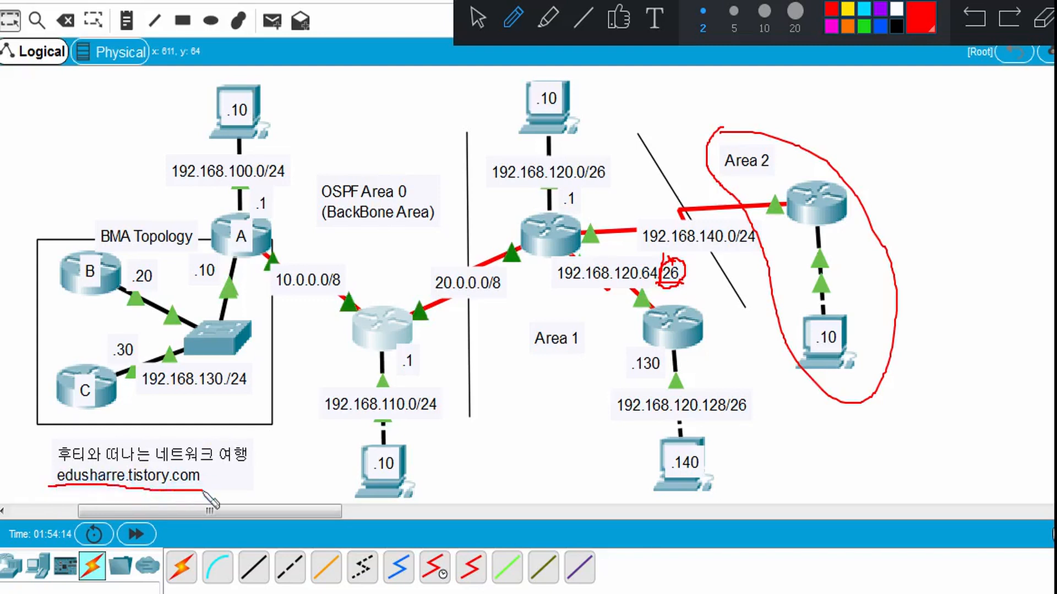